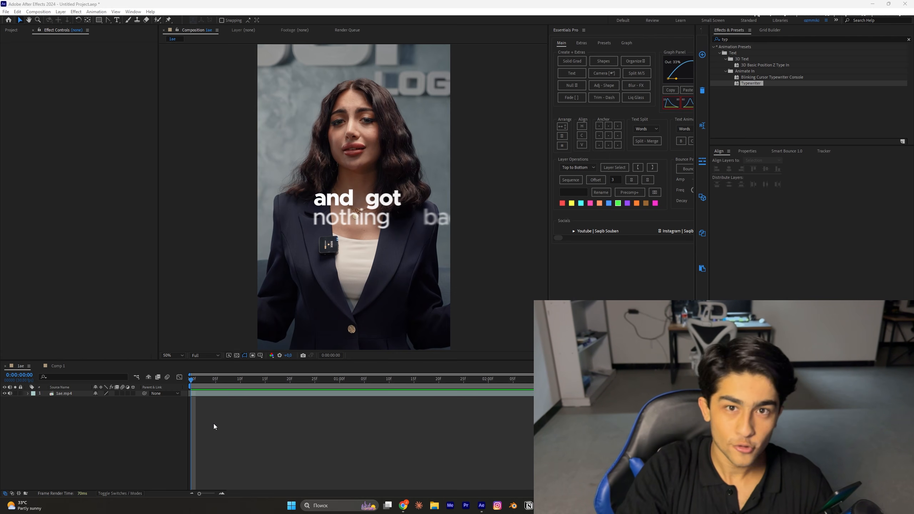
Step: Play back the reference video composition from its start to review the animation
click(193, 384)
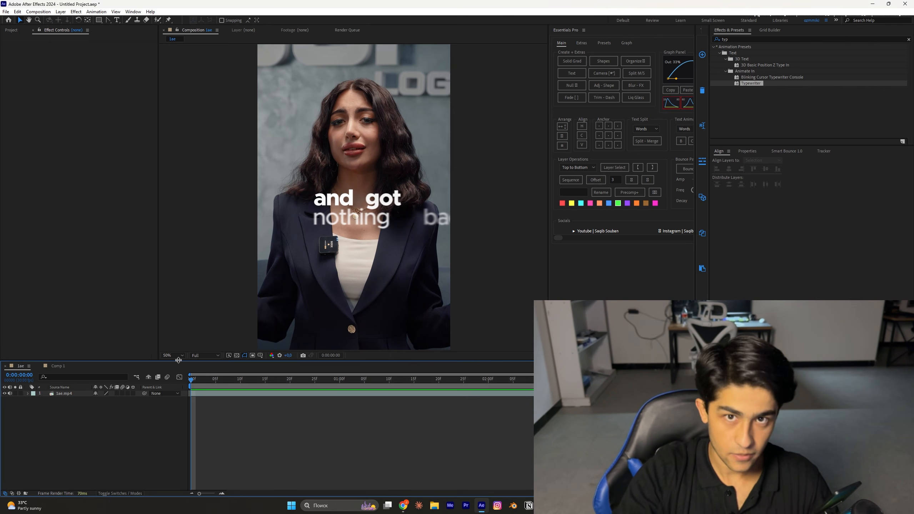
key(space)
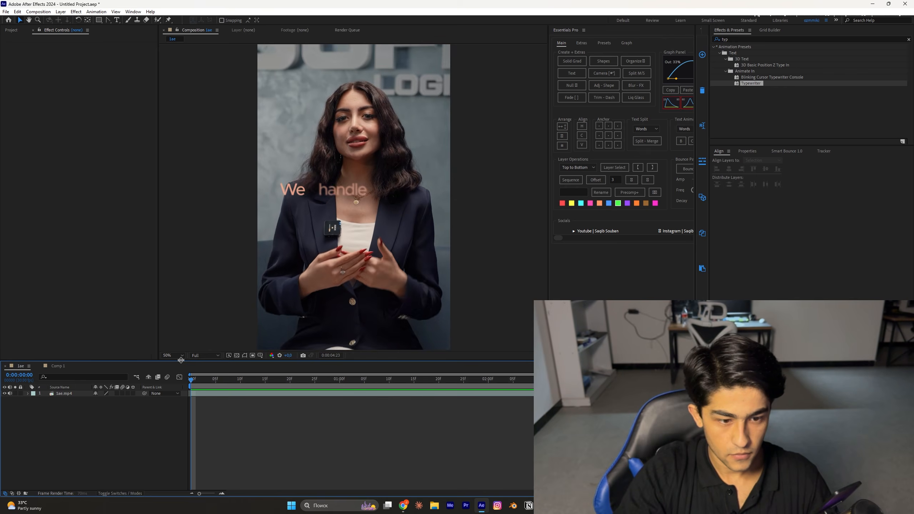
key(space)
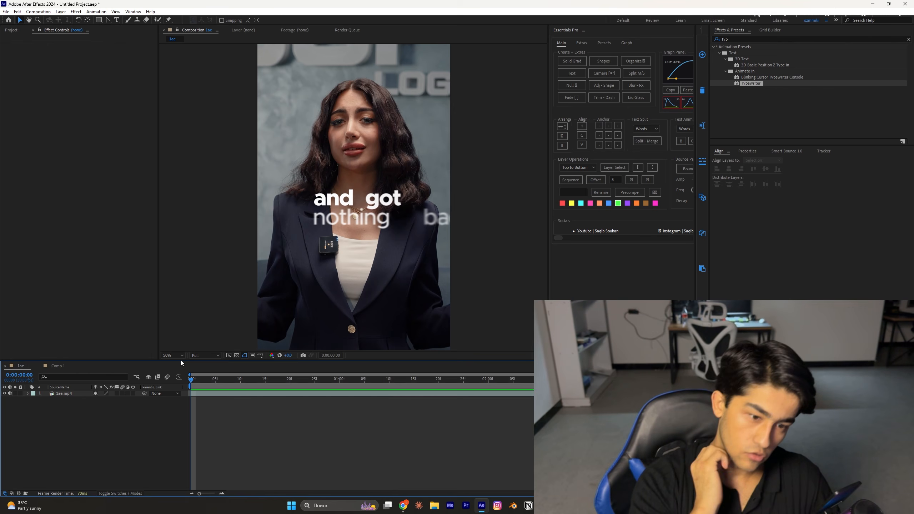
Step: Close Comp 1 and create a new 1080×1920, 30 fps composition named "render"
click(59, 367)
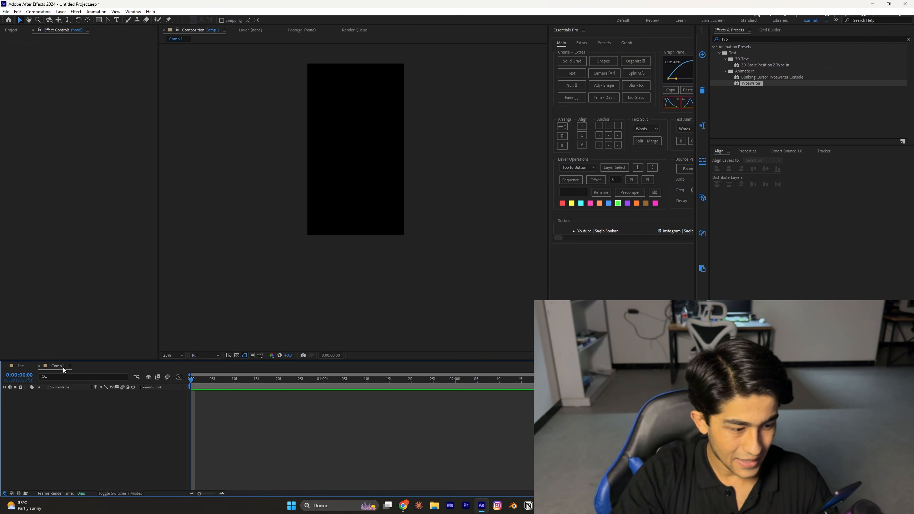
click(39, 366)
click(11, 30)
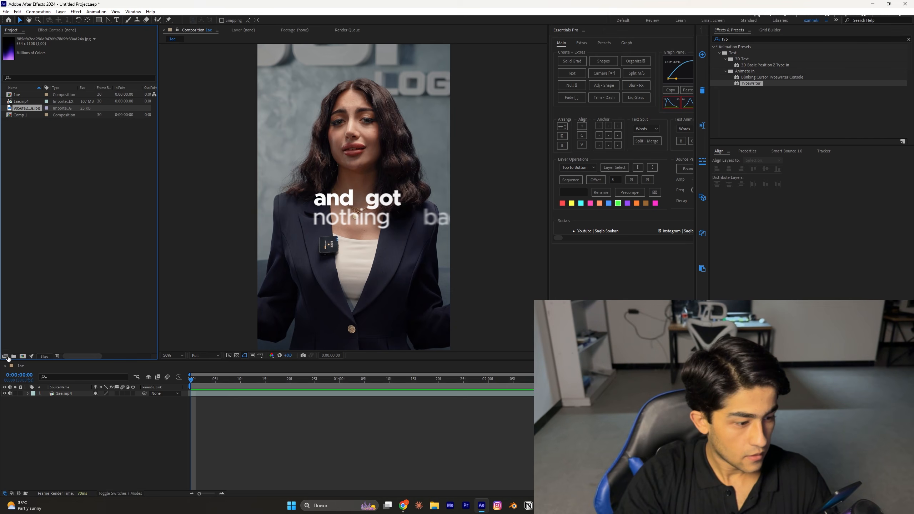
key(ctrl+n)
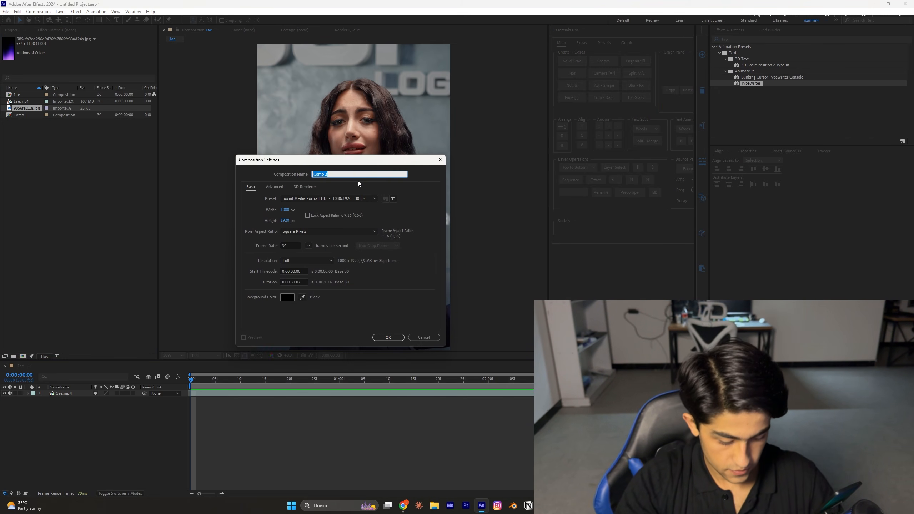
text(render)
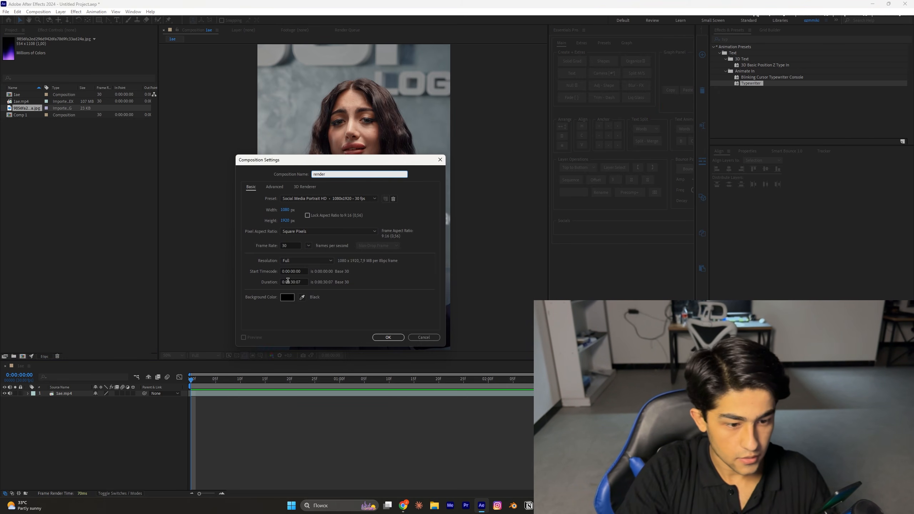
click(388, 337)
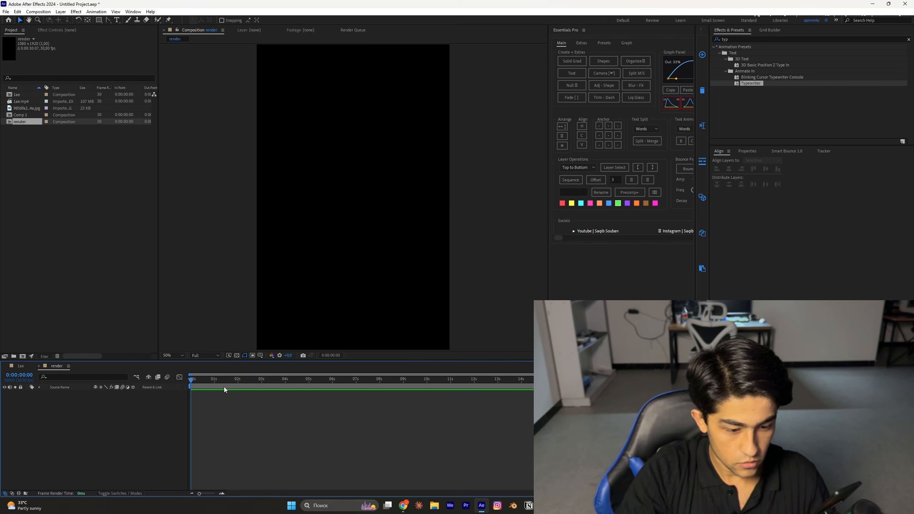
Step: End the work area at 0:00:05:16 and trim the render composition to it
right_click(322, 396)
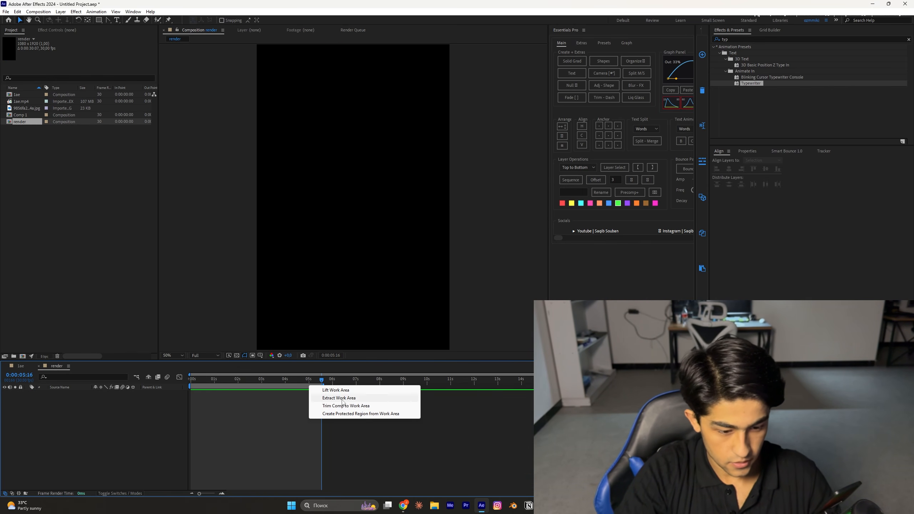
click(370, 407)
Step: Scrub through the reference video composition to the scene with the glowing text bar on a gradient background
double_click(67, 180)
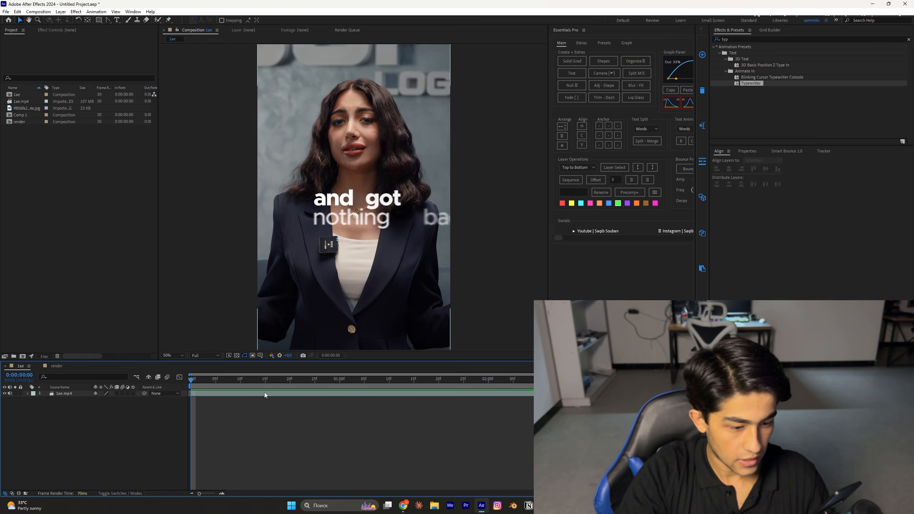
drag(192, 380, 637, 388)
scroll(358, 252, down, 2)
drag(444, 378, 582, 414)
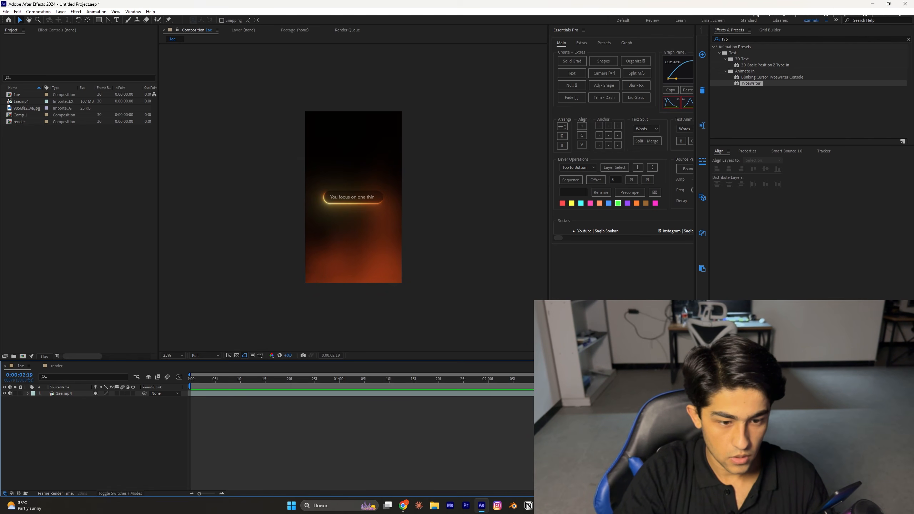
Step: With the render composition open, import the dark purple gradient JPG from the INFORMANT drive folder of background files as footage
click(61, 367)
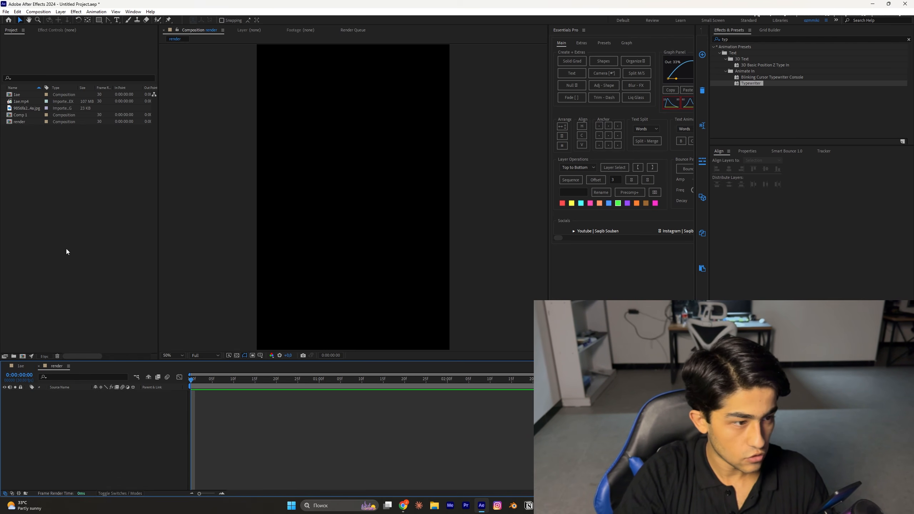
double_click(59, 167)
click(331, 79)
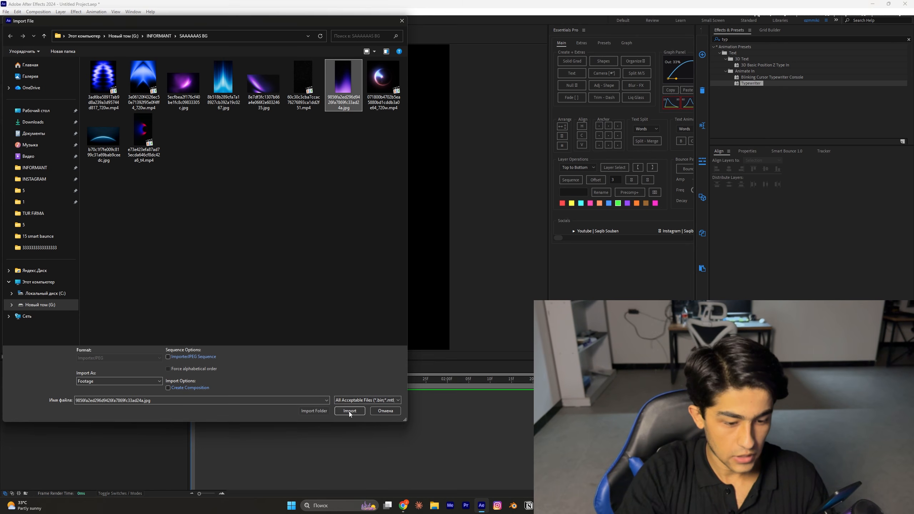
click(349, 411)
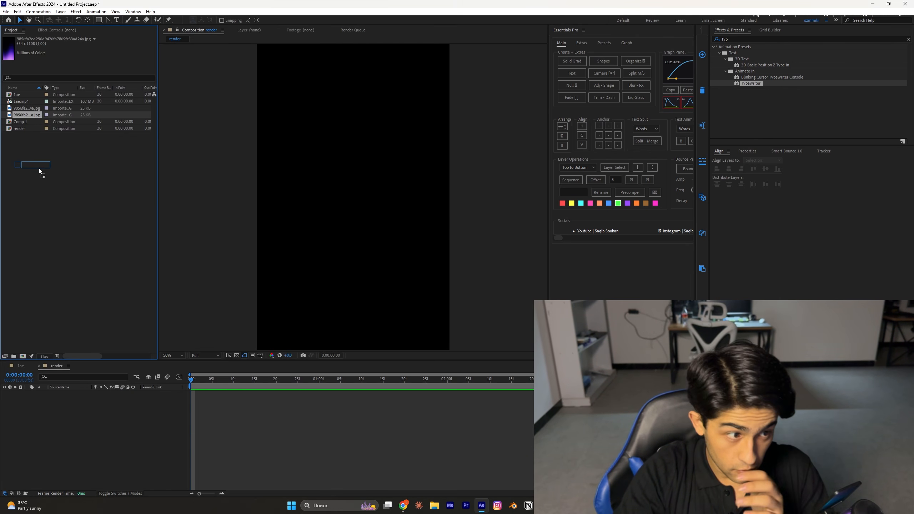
Step: Add the purple gradient image to the render composition and scale it to about 201% so it covers the frame
drag(39, 168, 83, 412)
key(comma)
key(comma)
key(comma)
key(comma)
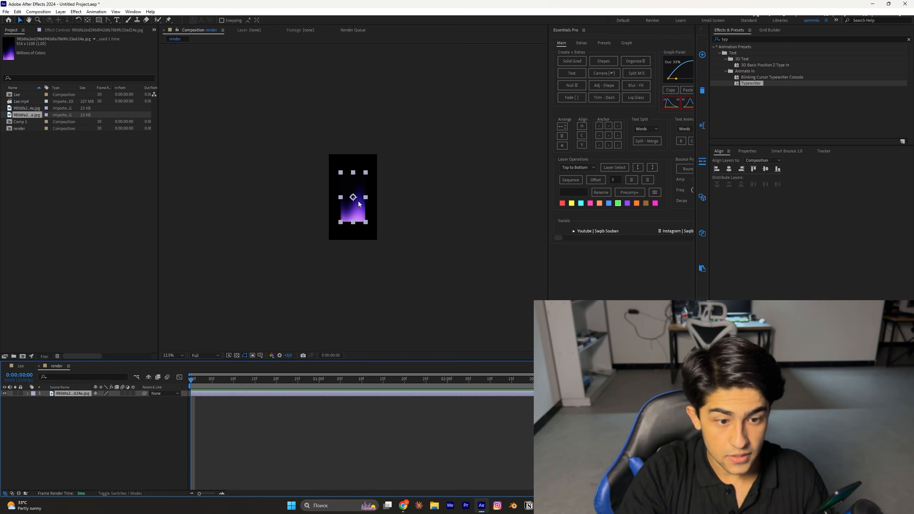
key(period)
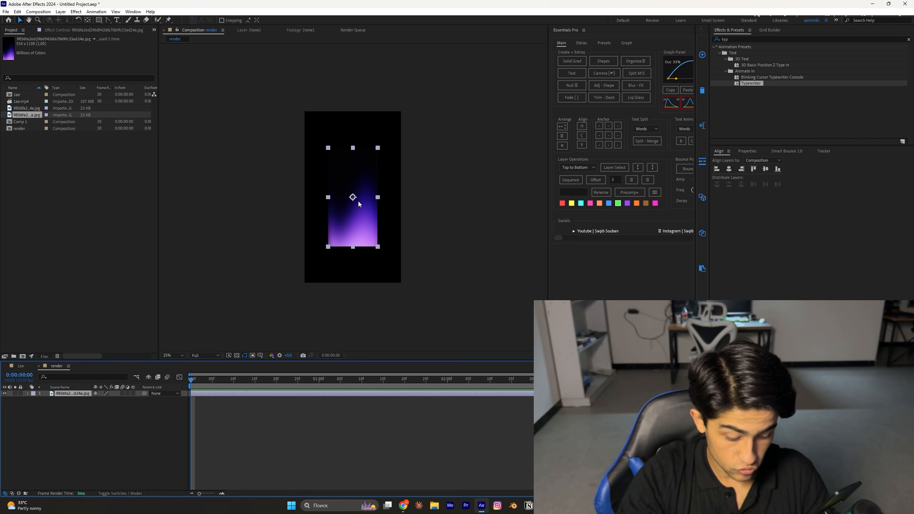
key(s)
drag(105, 400, 138, 400)
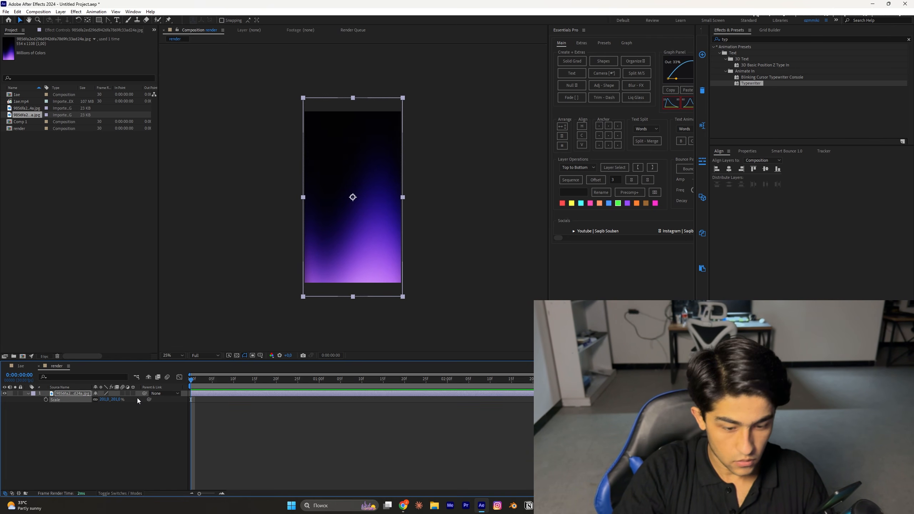
Step: Save the project as Untitled Project.aep in the 15 smart baunce folder, and shift the gradient image slightly upward
key(ctrl+s)
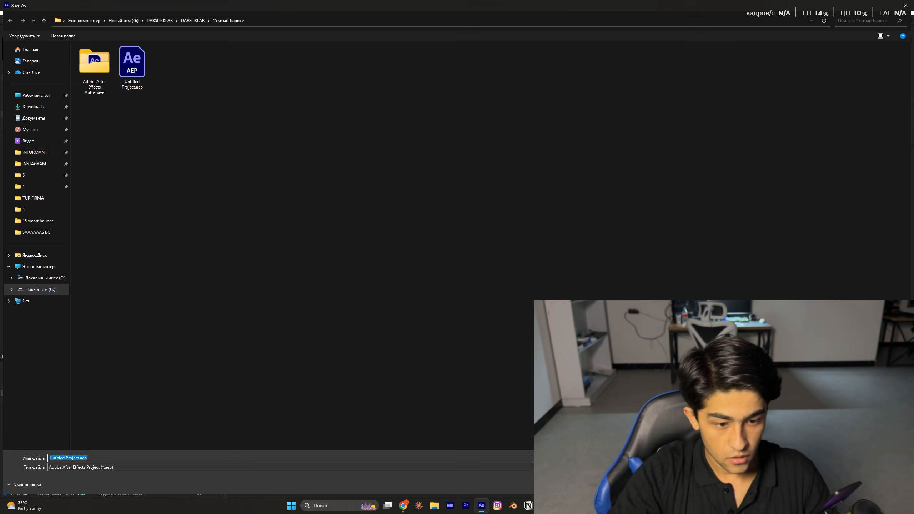
key(Return)
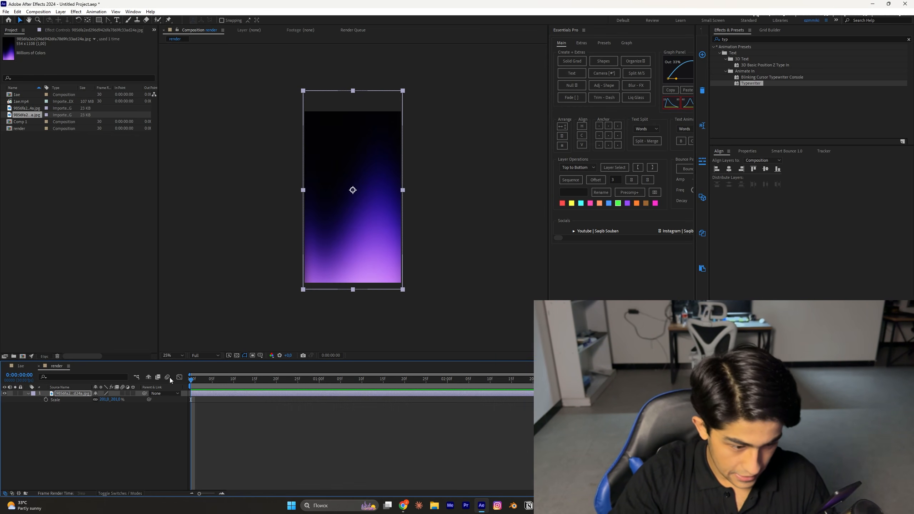
click(28, 394)
click(191, 412)
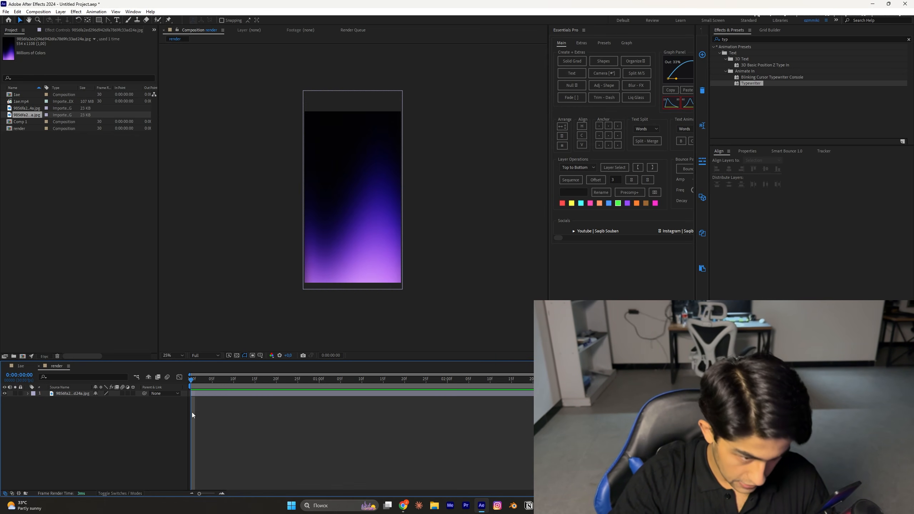
Step: Search the effects for "turb" and apply Turbulent Displace to the gradient image layer
double_click(735, 37)
text(tur)
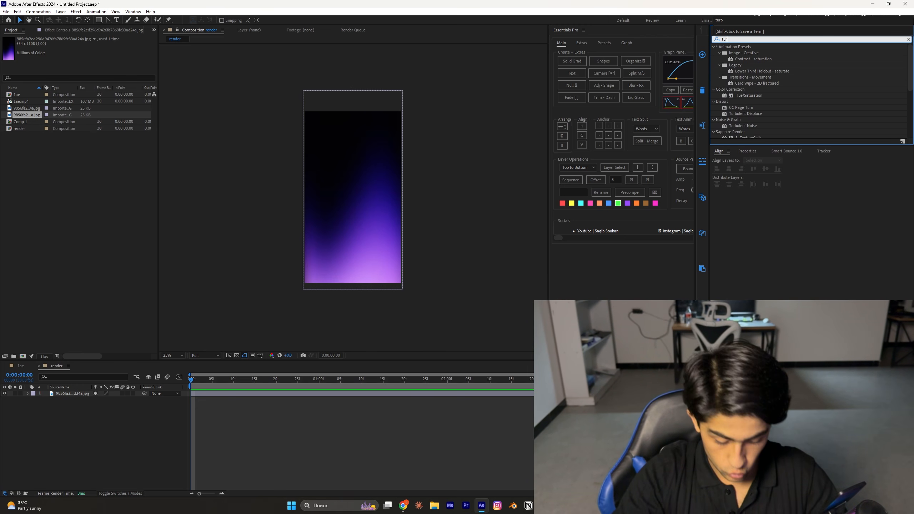
text(b)
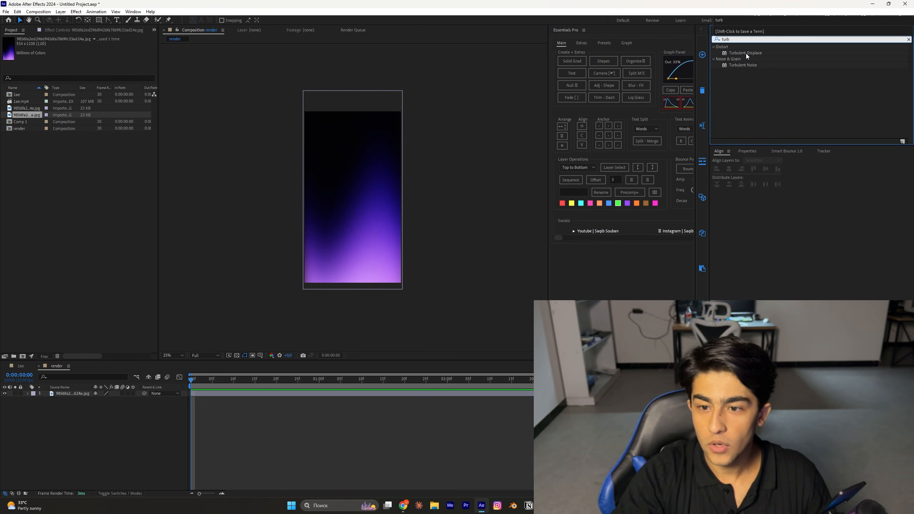
drag(747, 55, 229, 393)
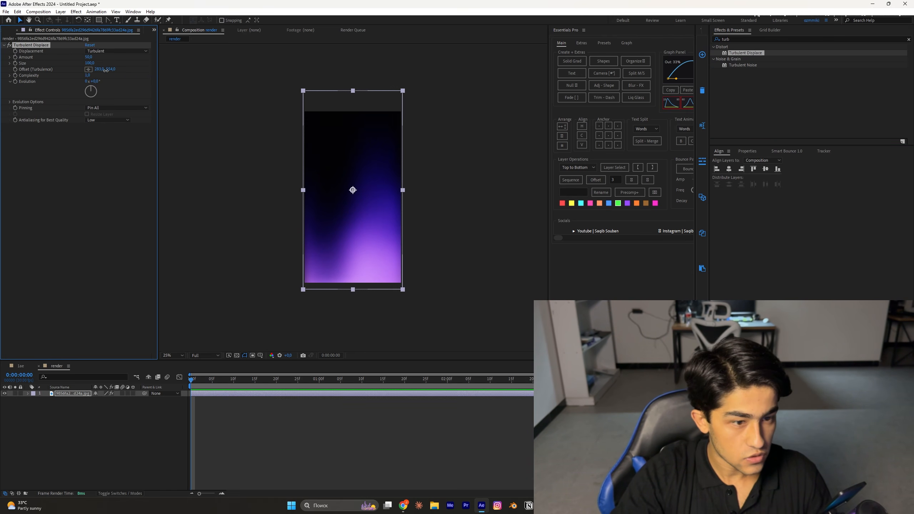
Step: Keyframe Turbulent Displace's Offset (Turbulence) from about -300 horizontally at the start to about 680 at 0:00:05:16
drag(99, 69, 254, 191)
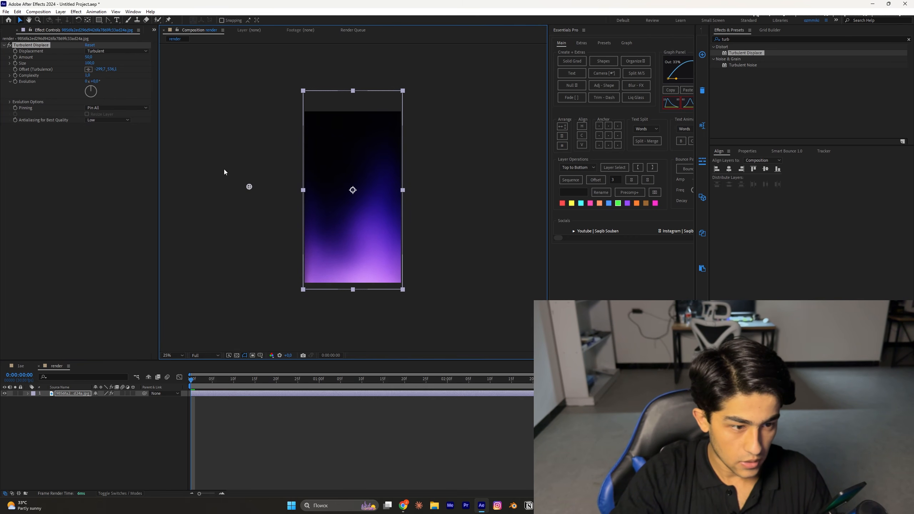
click(16, 69)
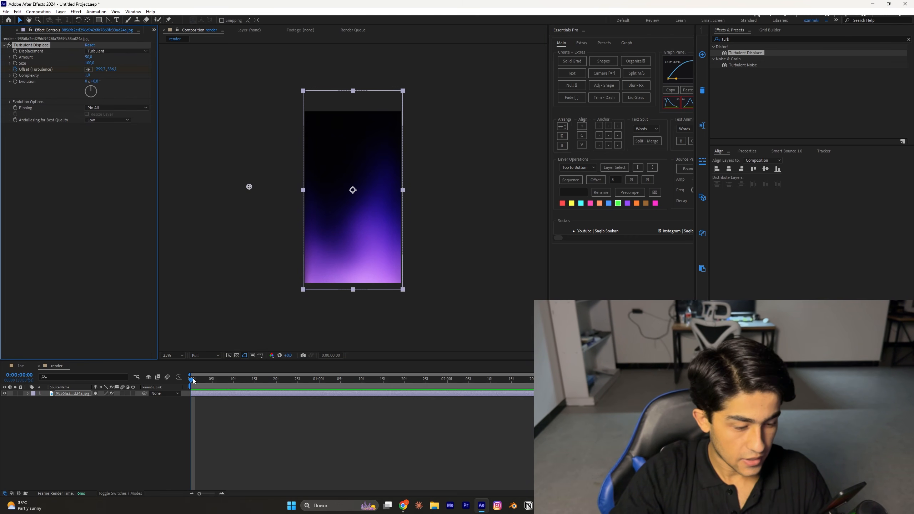
drag(193, 382, 750, 401)
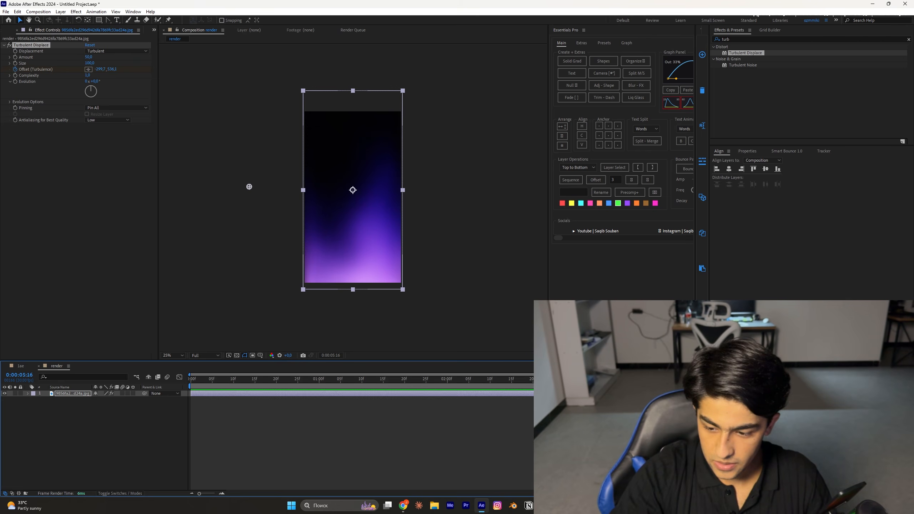
drag(249, 187, 427, 191)
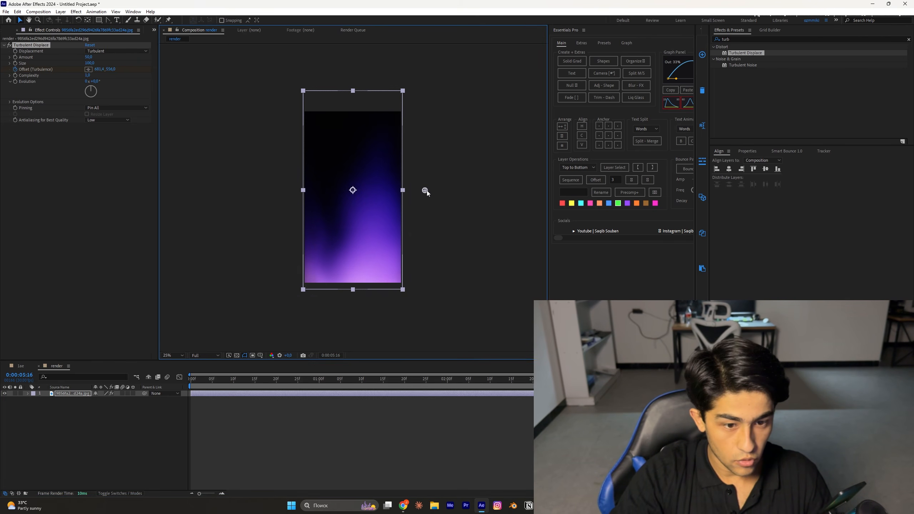
Step: Preview the gradient's displacement animation from the start of the render composition
drag(439, 377, 209, 376)
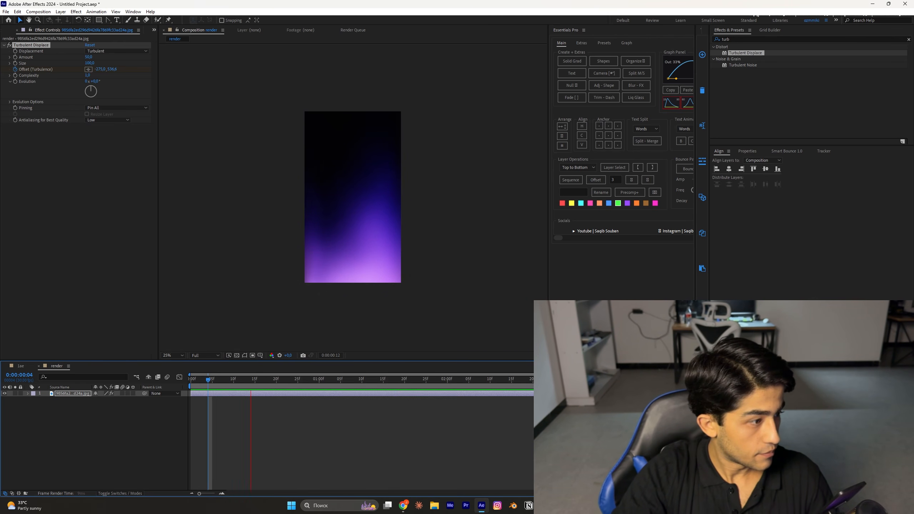
key(space)
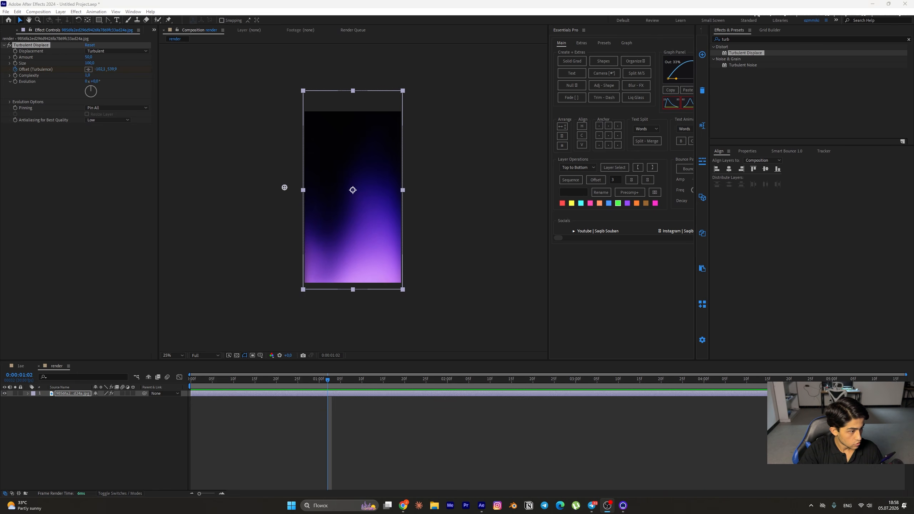
drag(294, 381, 154, 397)
key(space)
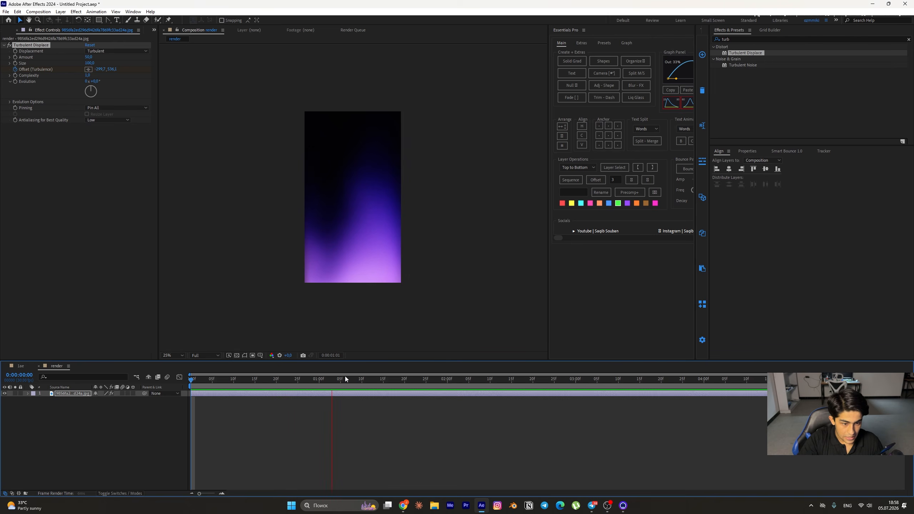
key(space)
drag(374, 382, 147, 399)
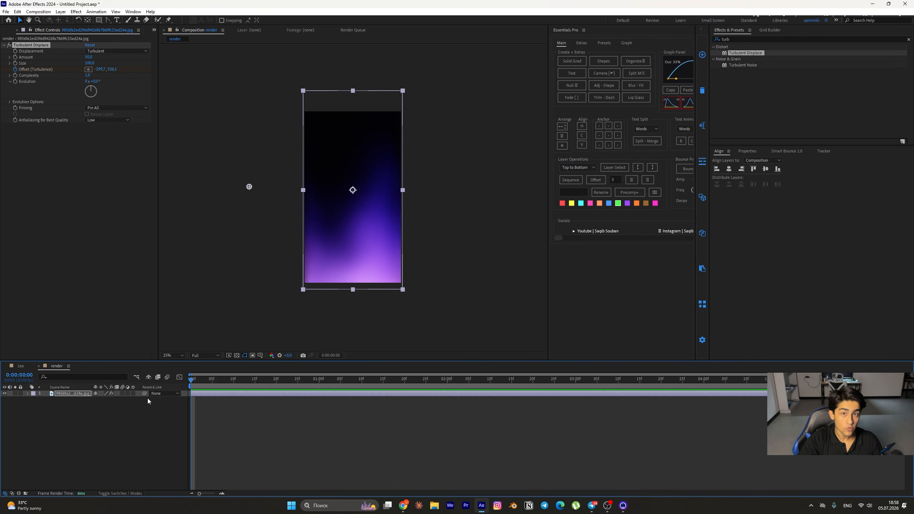
Step: Search the effects for "tint" and apply Tint to the gradient image layer
drag(739, 40, 629, 43)
key(BackSpace)
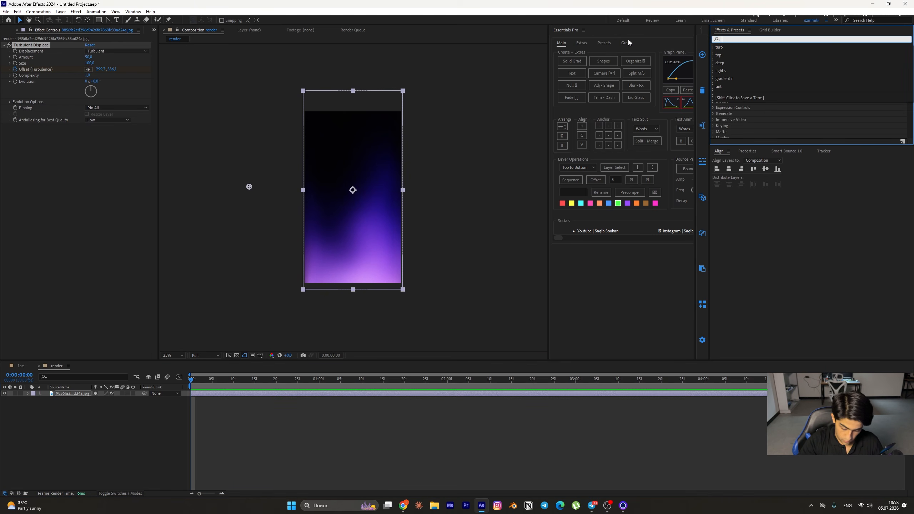
click(720, 86)
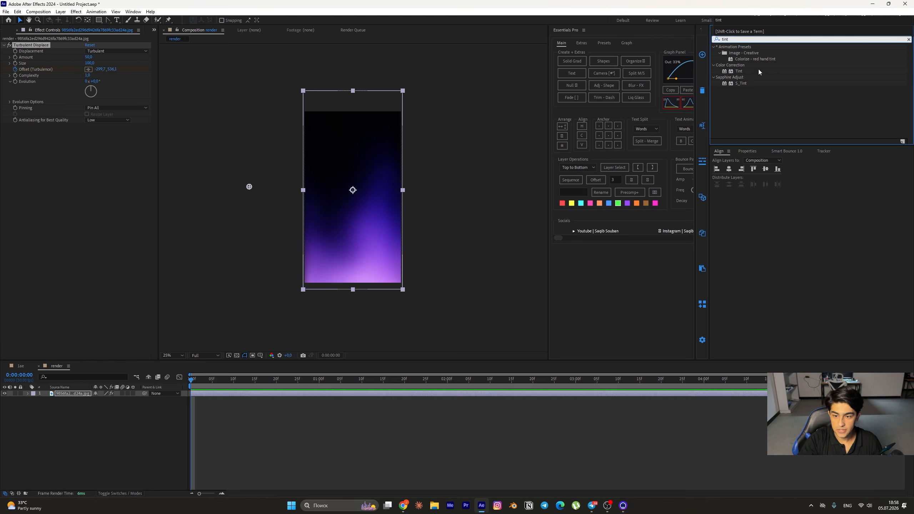
click(739, 71)
drag(247, 291, 213, 395)
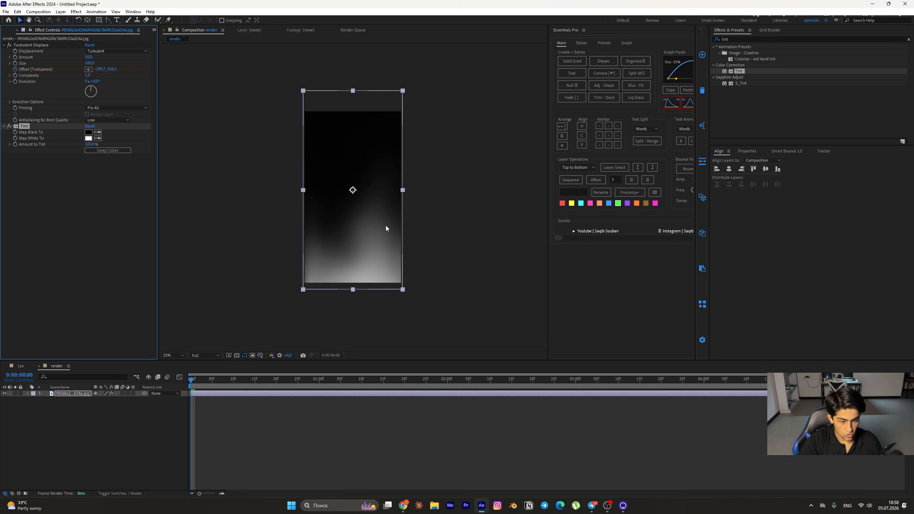
Step: Set Tint's Map White To color to a fully saturated bright blue with a hue of about 209°
click(88, 138)
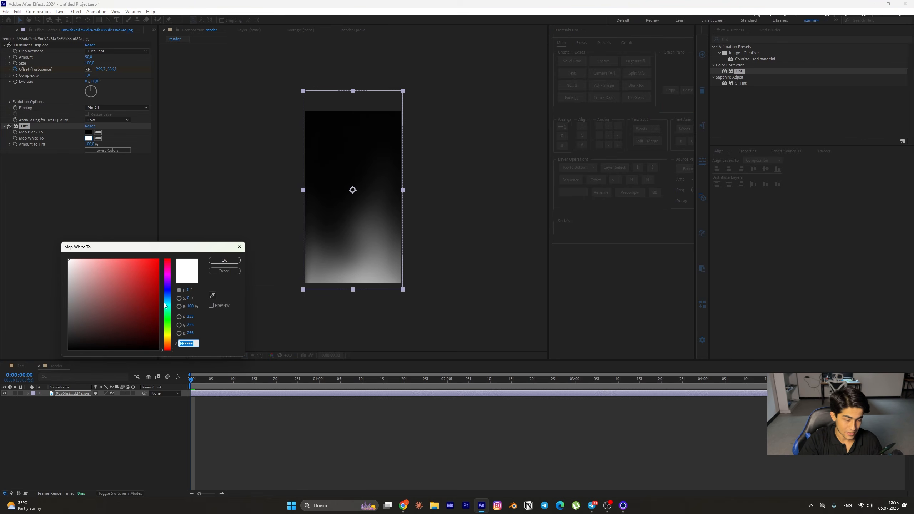
drag(166, 306, 168, 298)
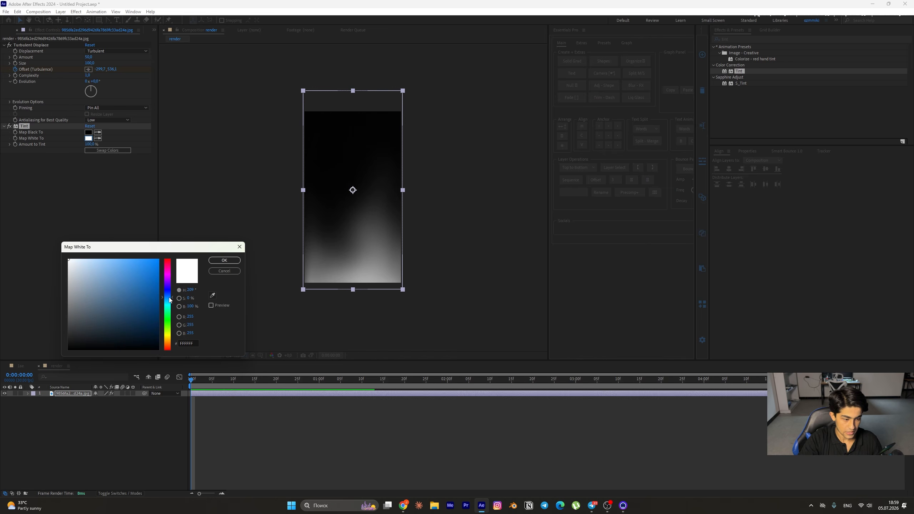
drag(154, 263, 193, 239)
click(224, 260)
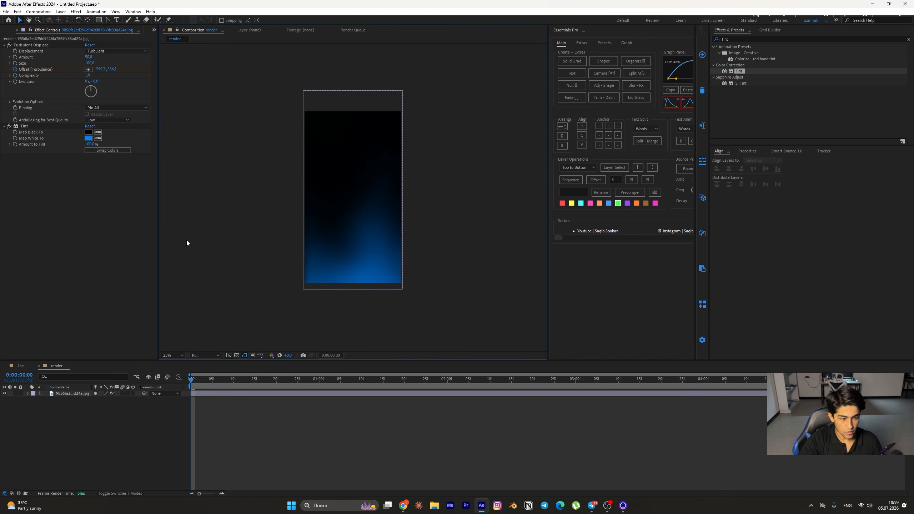
Step: Preview the blue gradient's animation in the render composition
key(space)
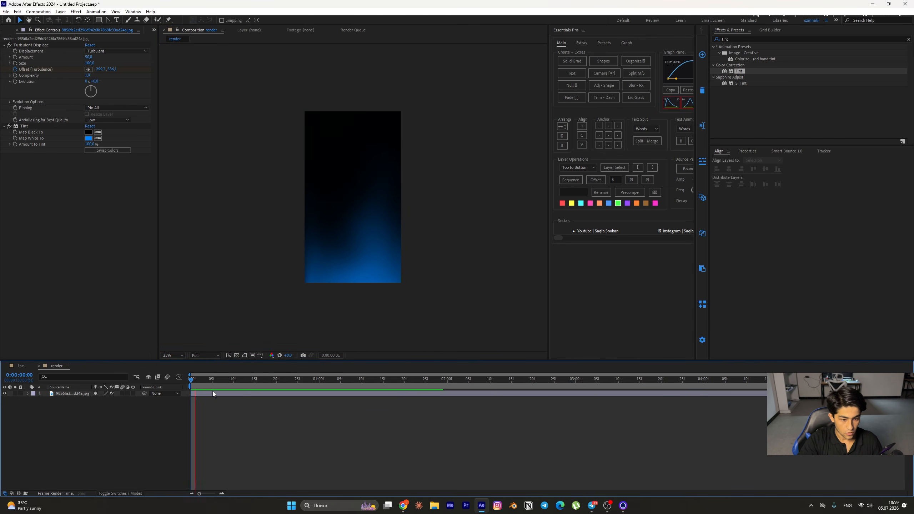
click(387, 390)
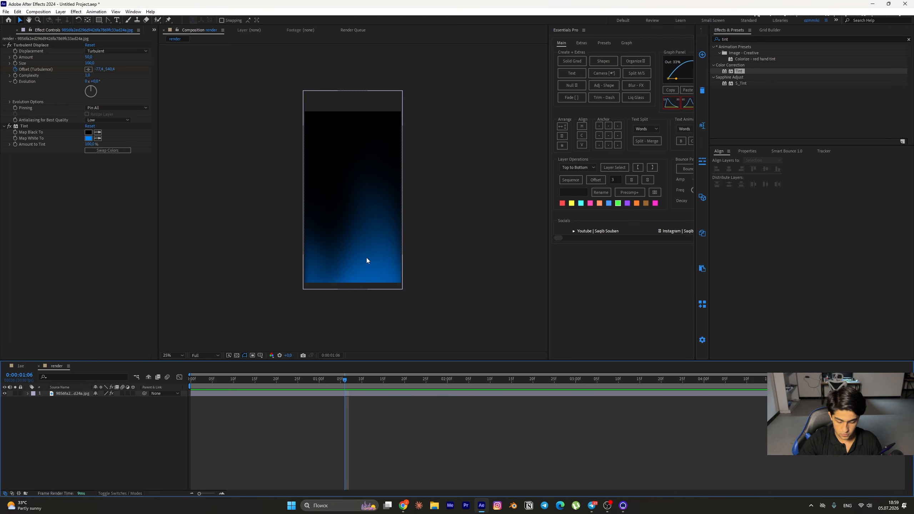
click(365, 390)
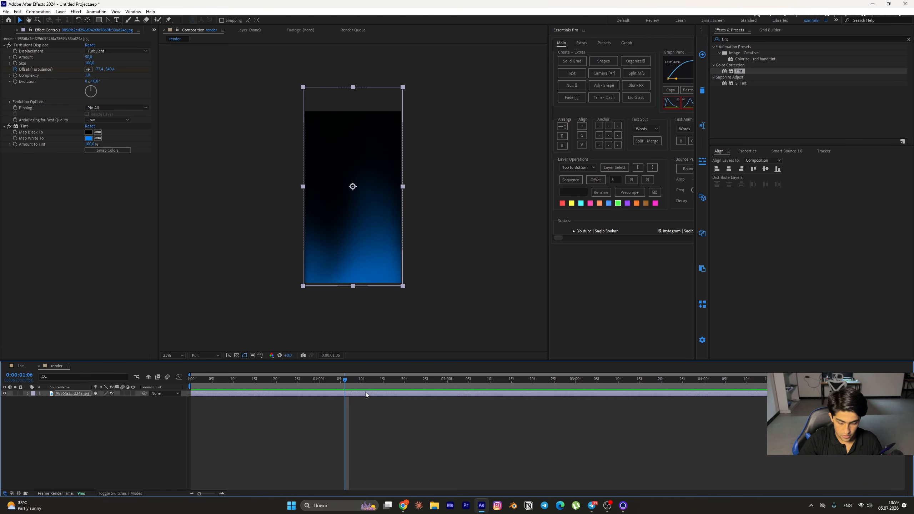
key(space)
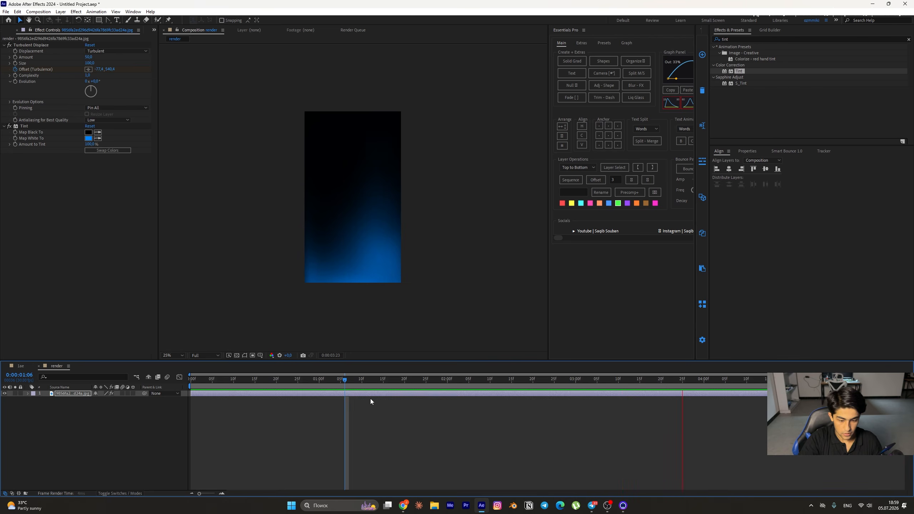
key(space)
Step: Examine the glowing text bar up close in the reference composition at 0:00:02:14
click(19, 367)
drag(263, 381, 560, 403)
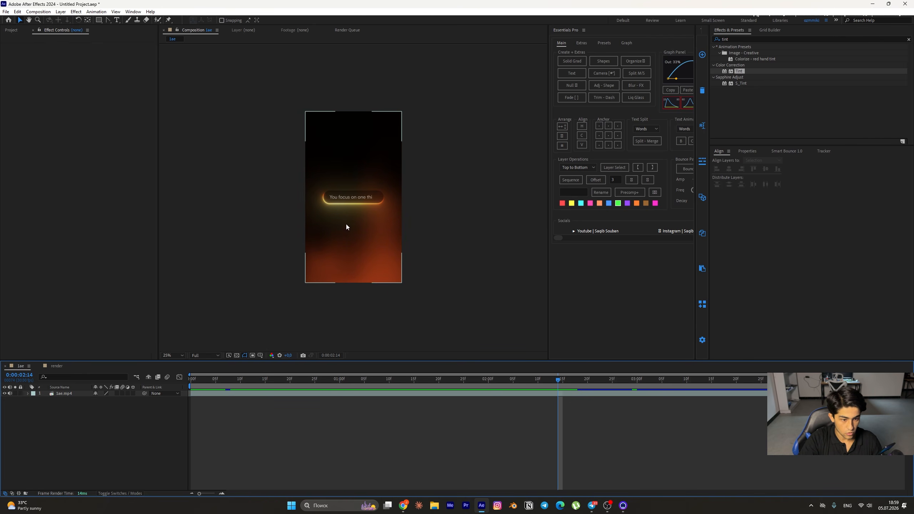
key(period)
key(period)
key(period)
key(period)
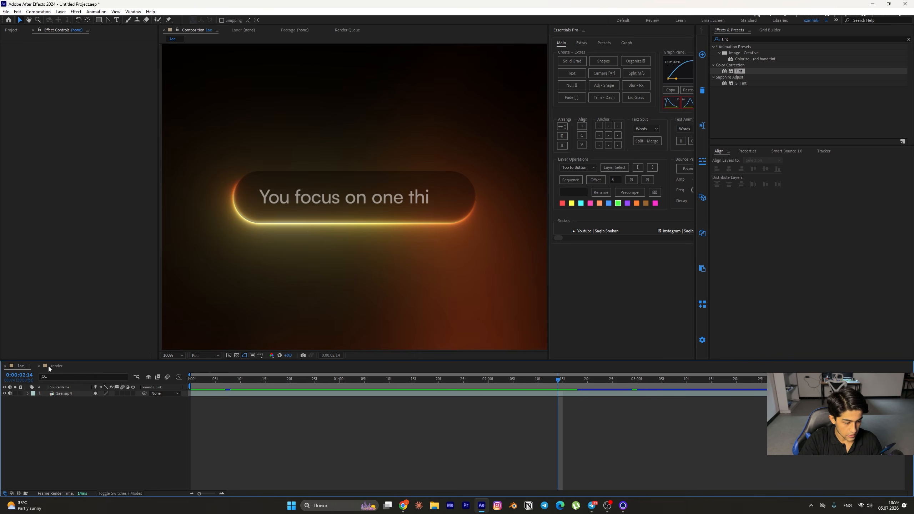
Step: At the start of the render composition, draw a rectangle about 680 by 132 px across the middle of the frame
click(48, 366)
key(Home)
click(108, 431)
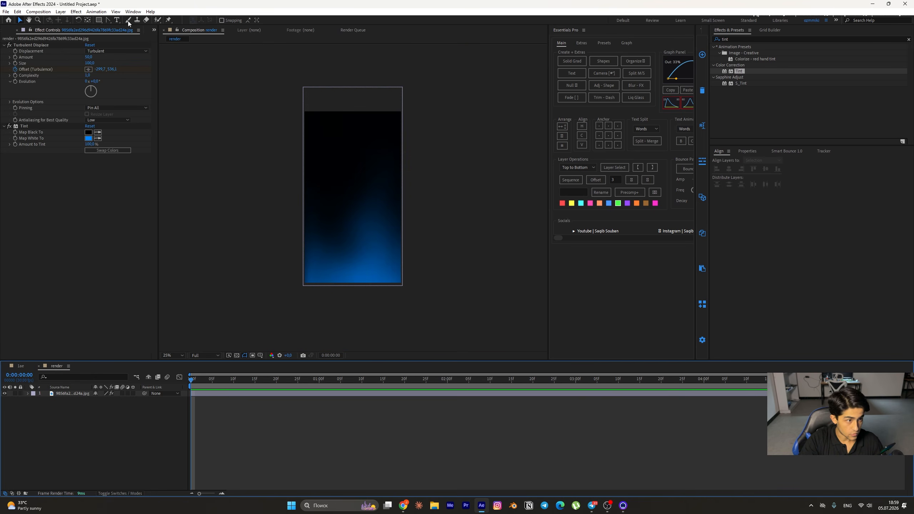
key(q)
key(period)
key(comma)
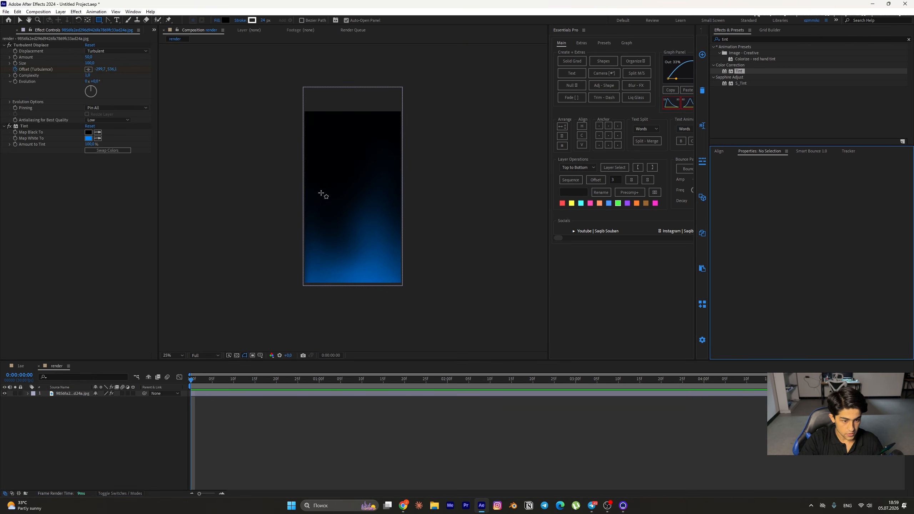
drag(320, 194, 382, 205)
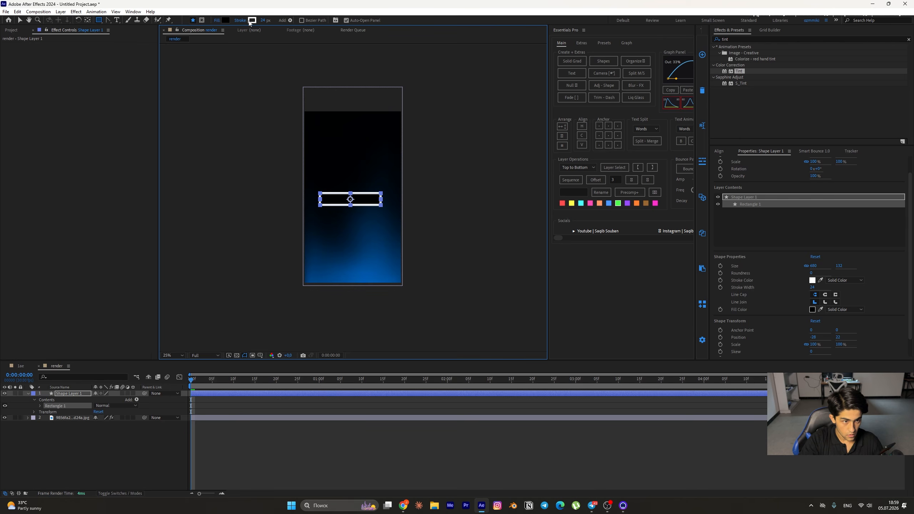
Step: Set the rectangle's stroke width to 0 px and its fill color to white
drag(262, 22, 184, 27)
key(period)
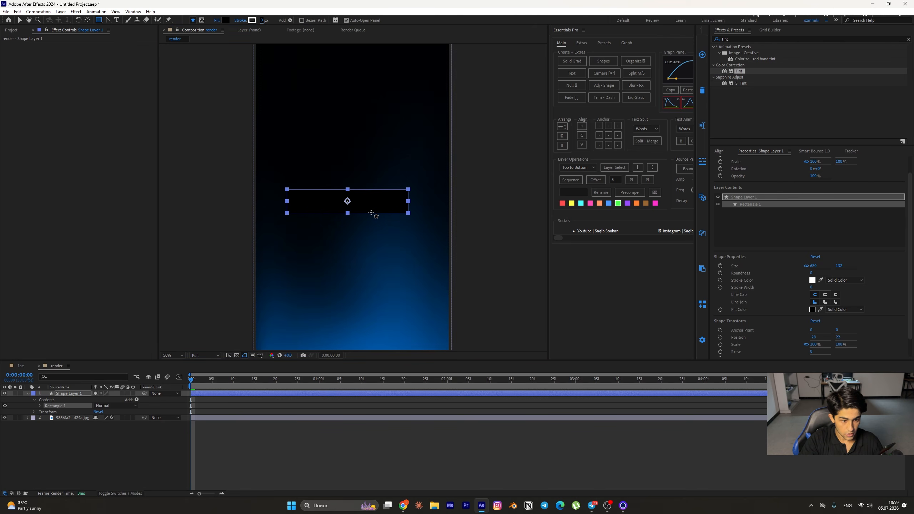
click(228, 20)
click(67, 257)
click(225, 262)
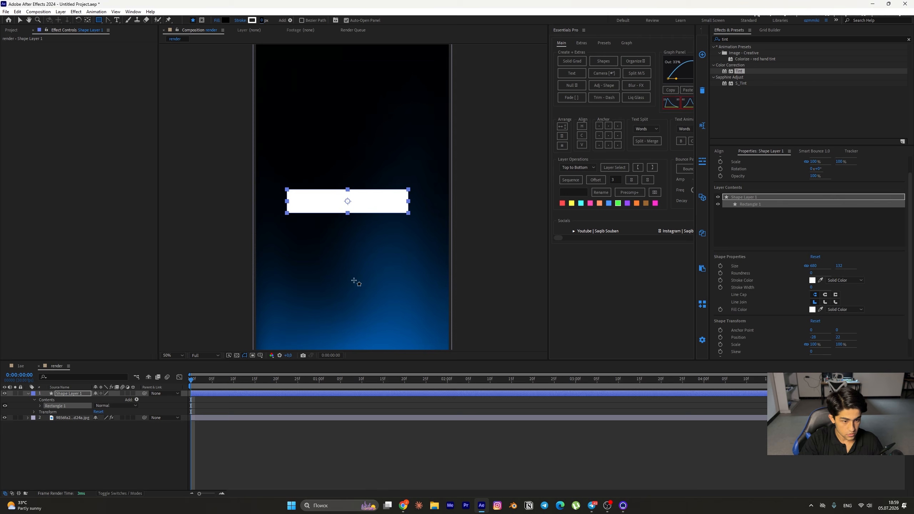
Step: Unlink the rectangle path's size, resize it to about 764 by 152, and raise its roundness to about 539
click(40, 406)
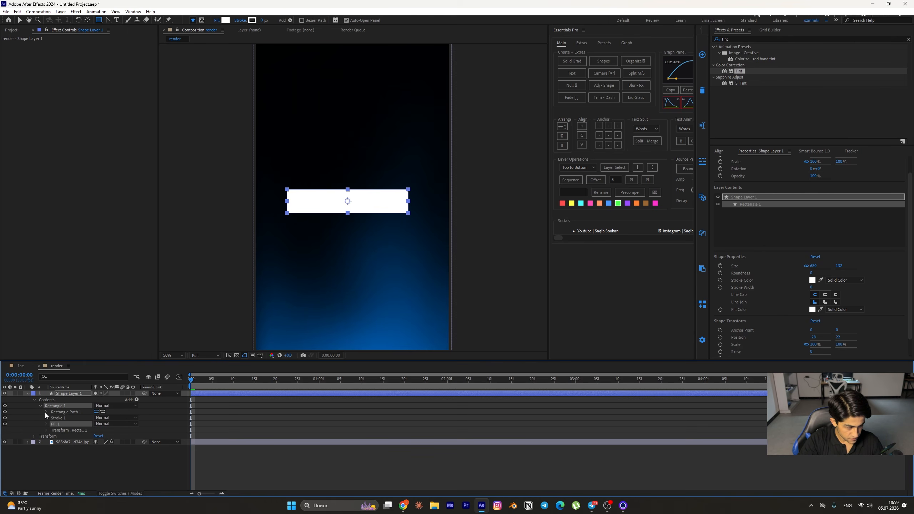
click(47, 412)
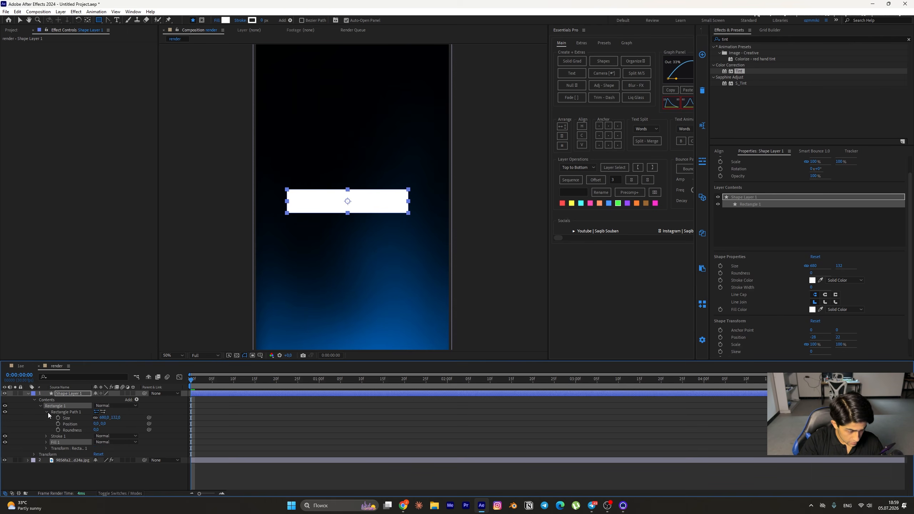
click(95, 419)
drag(117, 418, 137, 430)
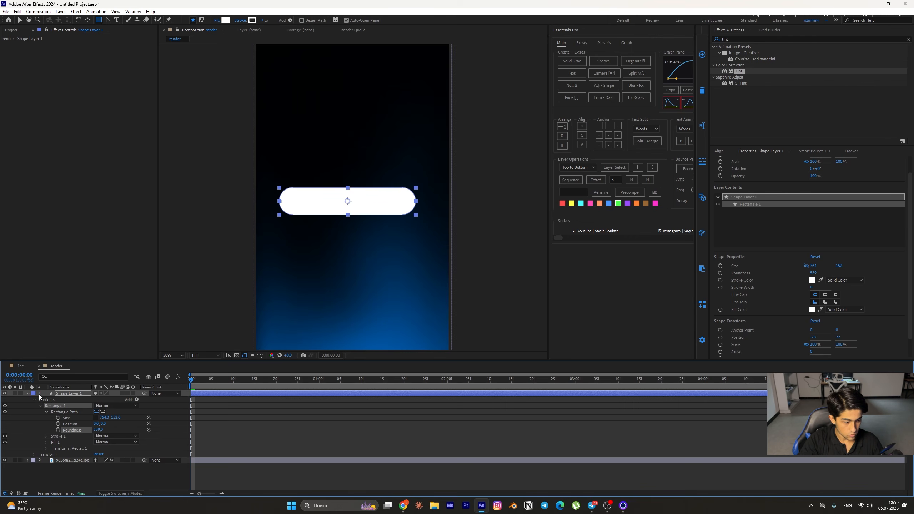
click(28, 394)
click(74, 448)
scroll(373, 257, down, 2)
Step: Save the project as scscs.aep in the 15 smart baunce folder without overwriting the existing file
key(ctrl+s)
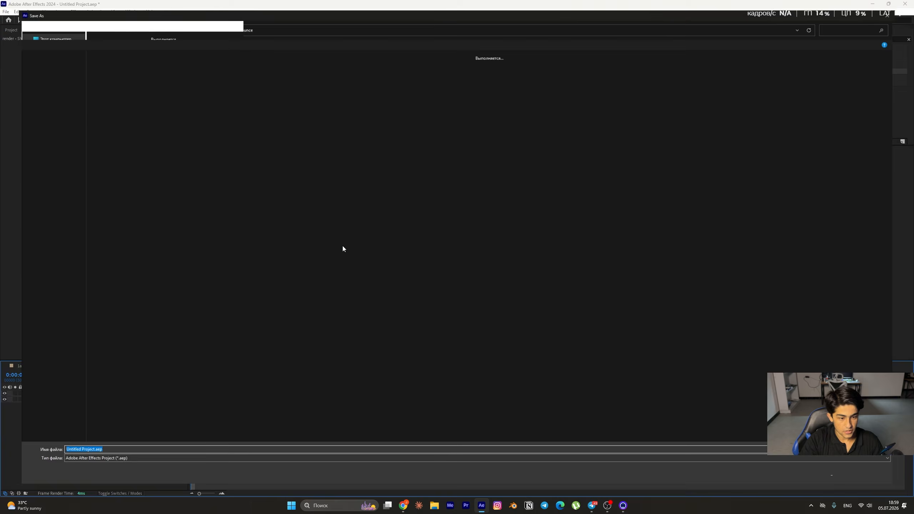
click(852, 484)
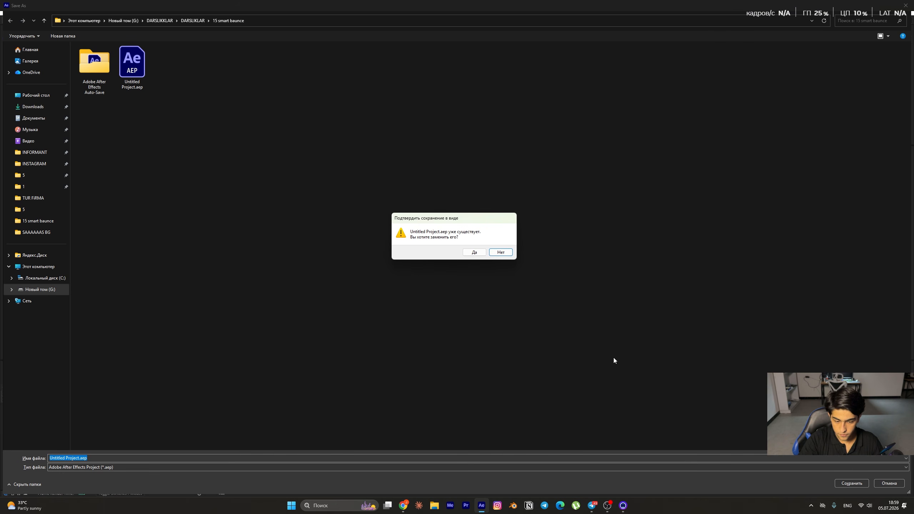
click(501, 253)
text(sc)
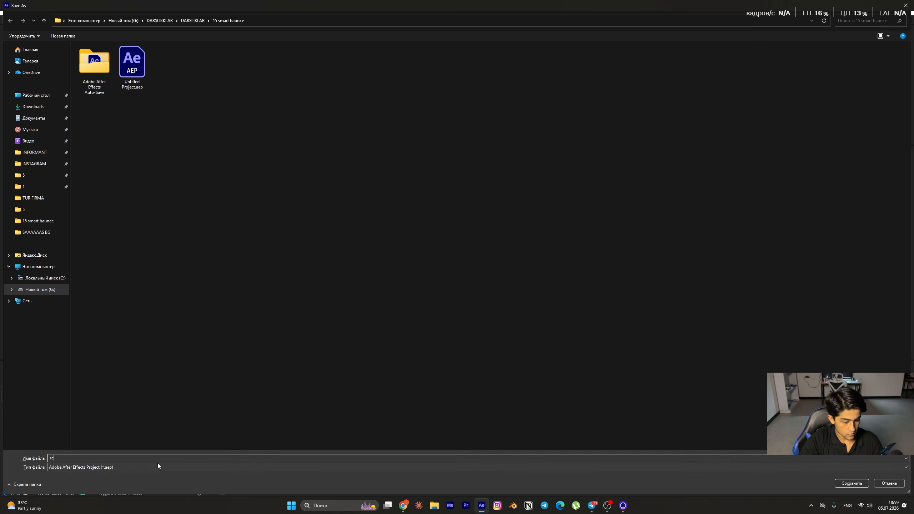
text(scs)
click(855, 484)
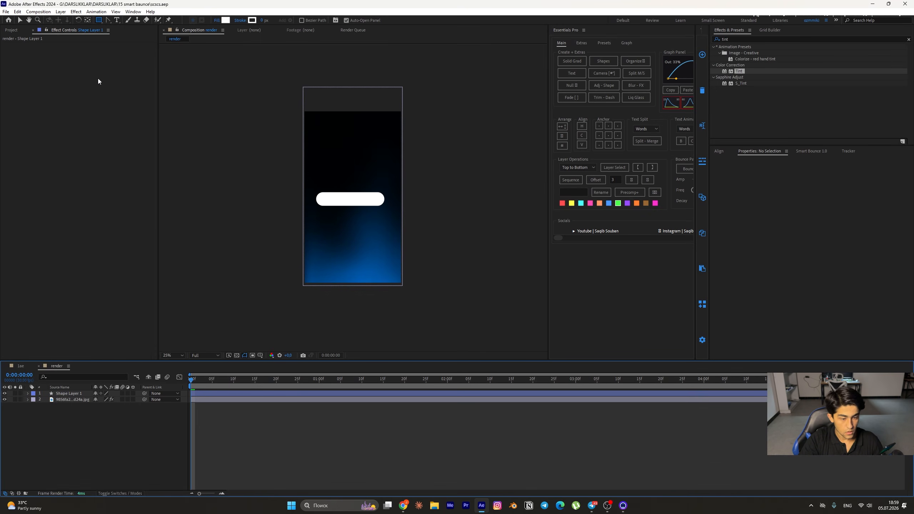
Step: Center the rounded bar's shape layer horizontally and vertically in the composition
key(v)
click(280, 393)
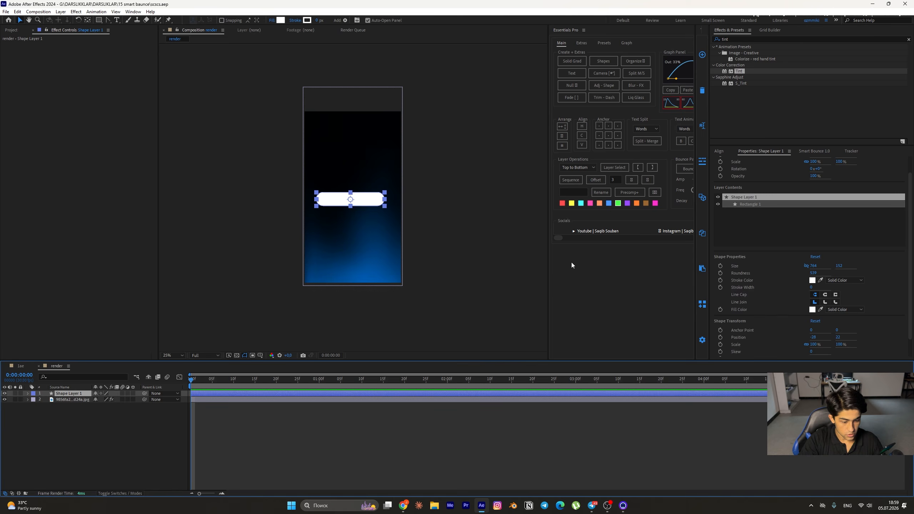
click(720, 151)
click(729, 169)
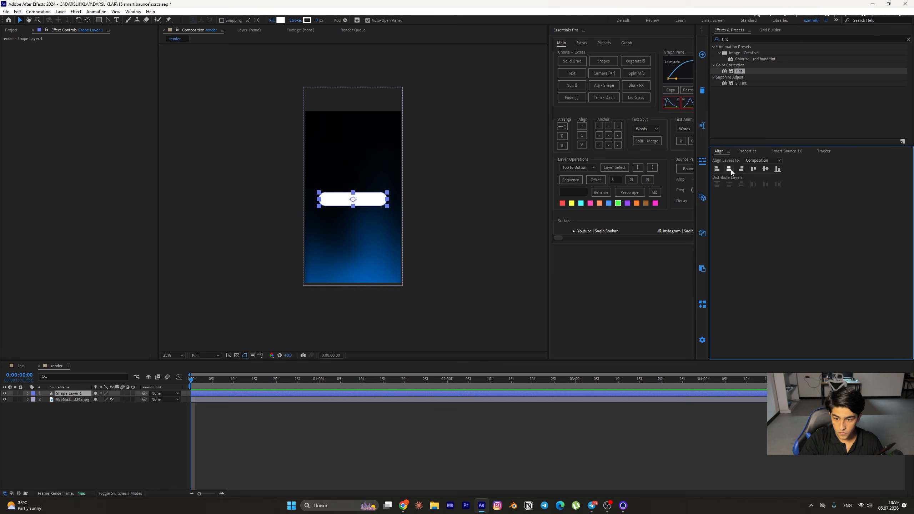
click(764, 170)
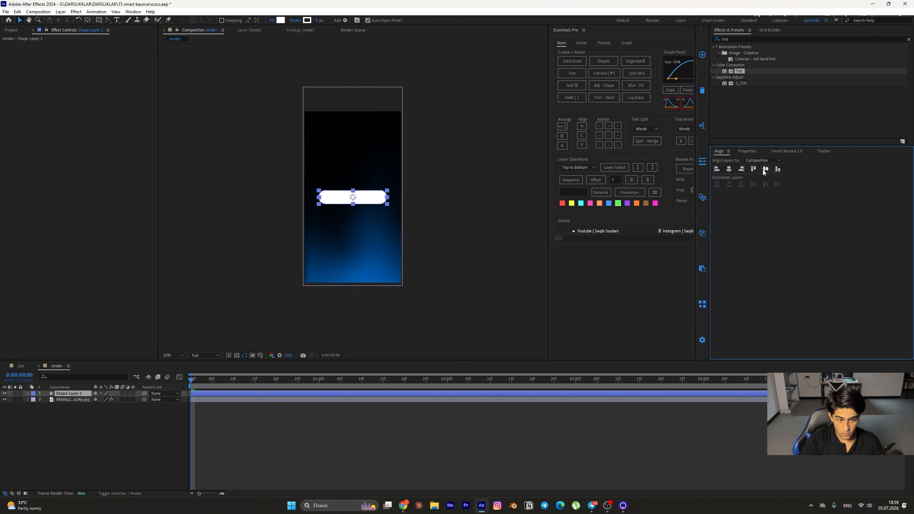
Step: Search the effects for "gradient r" and apply Gradient Ramp to the rounded bar's shape layer
click(251, 452)
click(253, 395)
key(period)
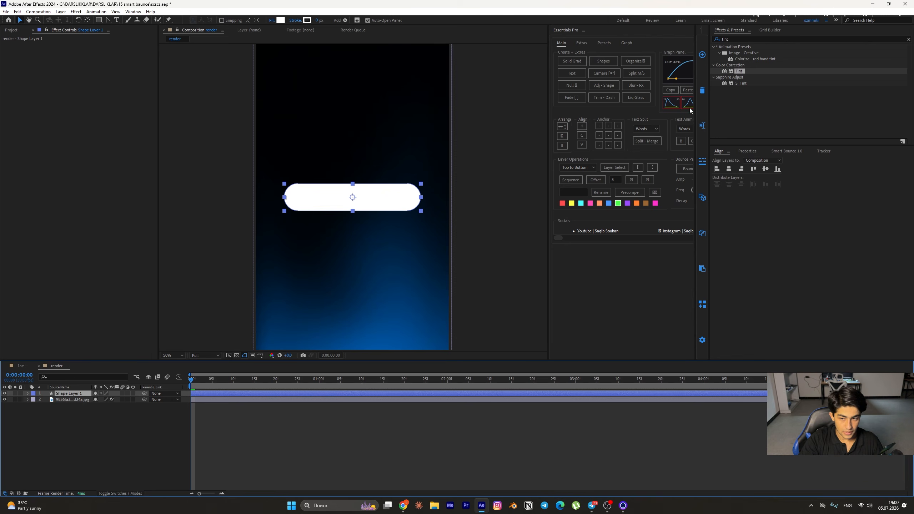
drag(737, 40, 672, 45)
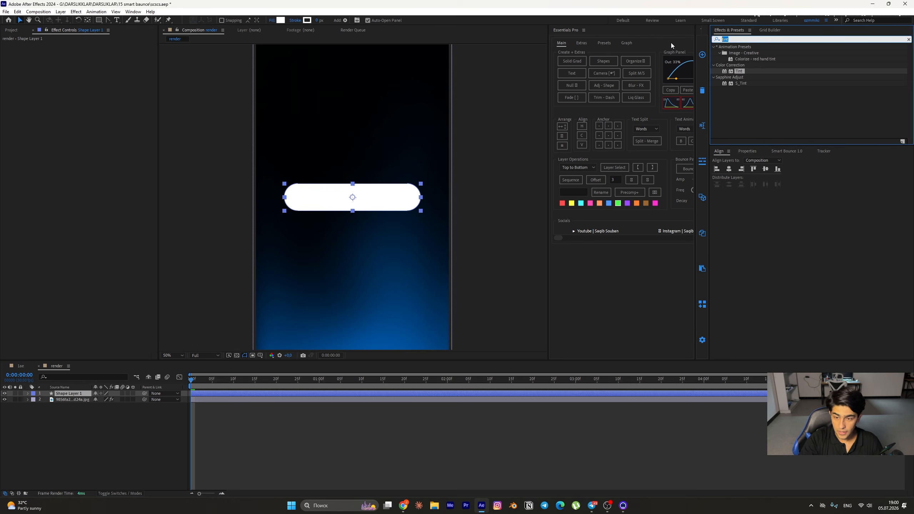
key(BackSpace)
text(gr)
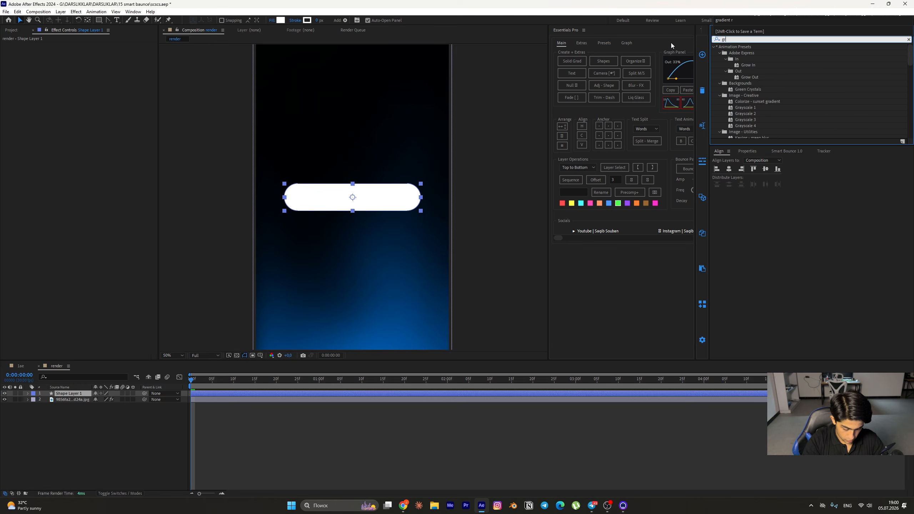
text(adient r)
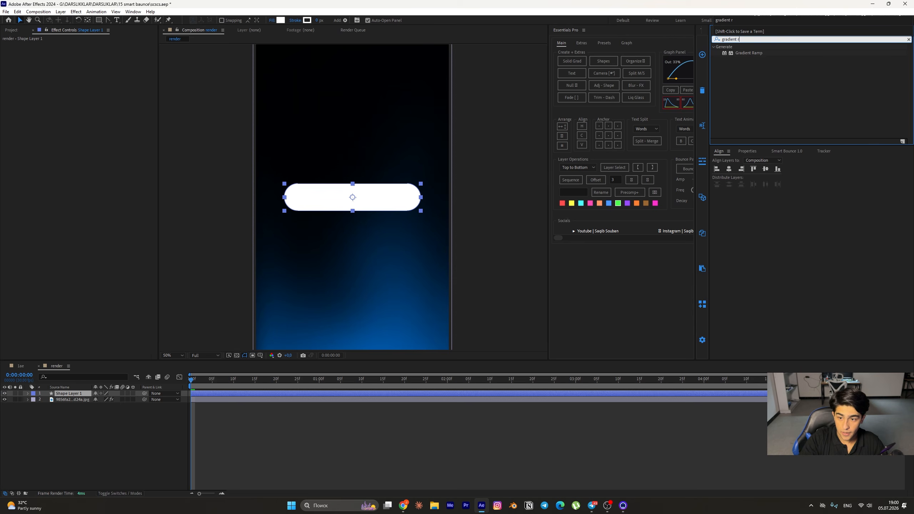
double_click(749, 54)
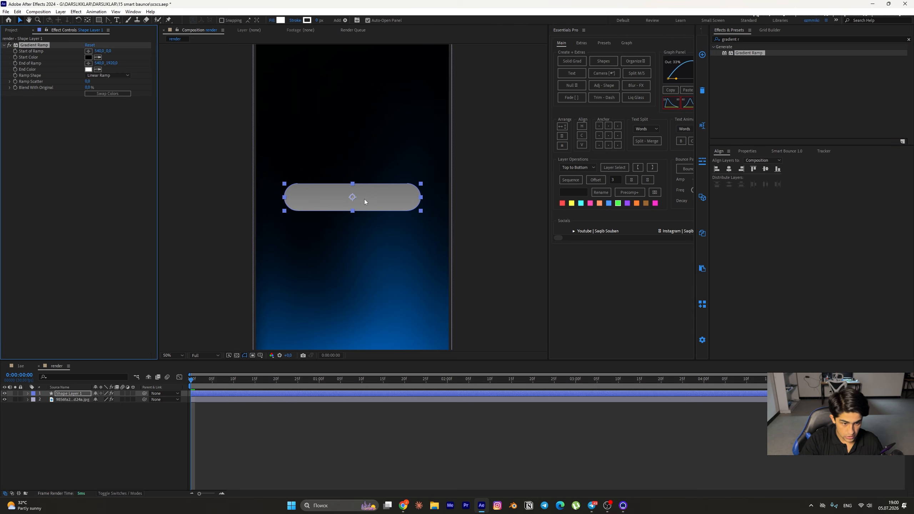
Step: Set Gradient Ramp's End Color to the bright blue 006CFF
scroll(363, 202, up, 4)
scroll(362, 205, down, 2)
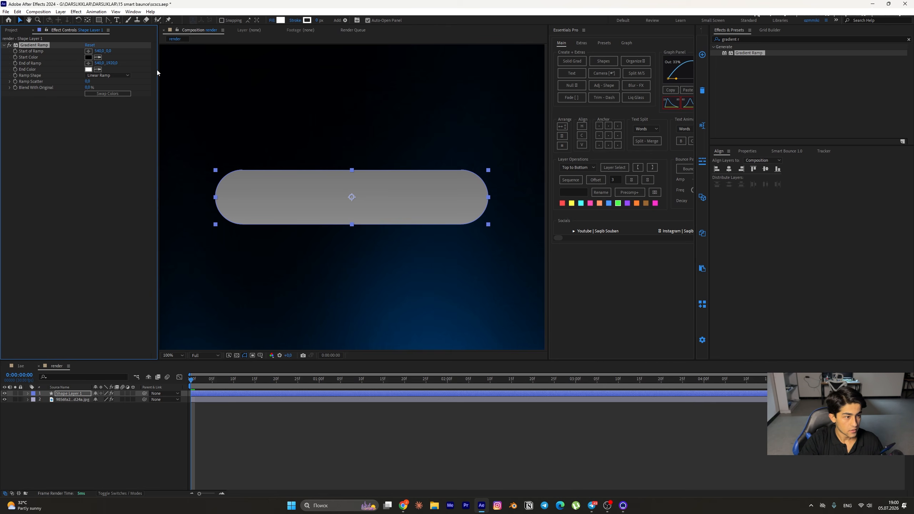
click(88, 70)
mouse_move(171, 310)
mouse_down()
mouse_move(171, 296)
mouse_move(216, 266)
mouse_up()
drag(169, 296, 169, 296)
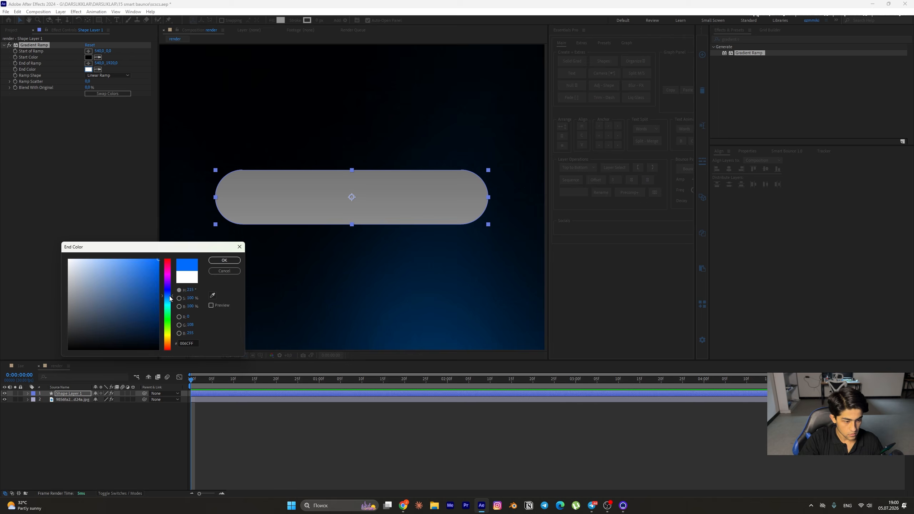
click(219, 261)
Step: Try placing Gradient Ramp's start point some distance above the rounded bar and its end point below the composition's lower edge
scroll(236, 190, down, 1)
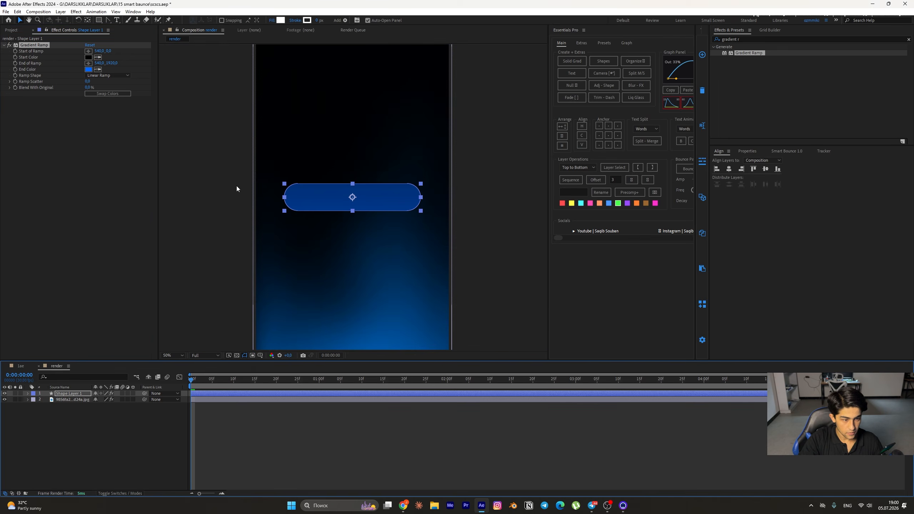
click(58, 47)
scroll(339, 170, down, 2)
drag(353, 113, 355, 165)
drag(353, 284, 353, 321)
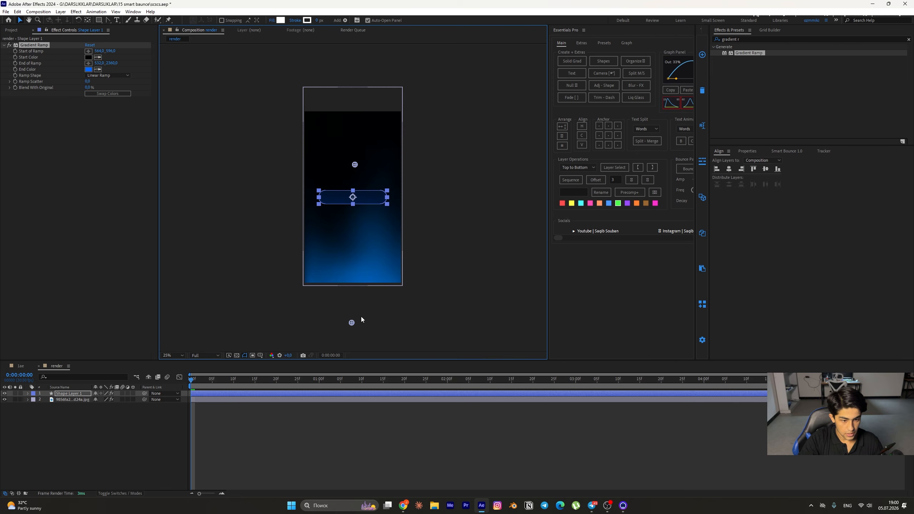
click(359, 317)
scroll(389, 247, up, 1)
click(361, 199)
scroll(360, 230, down, 1)
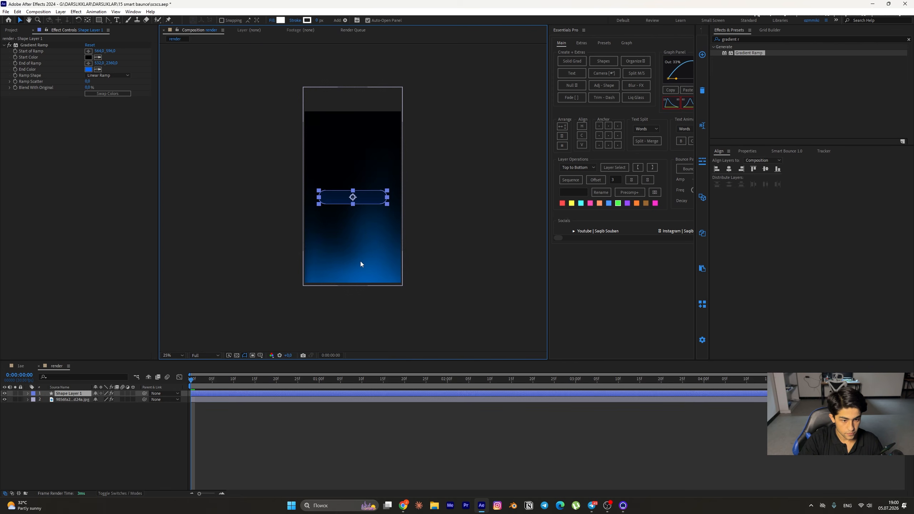
Step: Move Gradient Ramp's end point up inside the composition's lower part and its start point down to just above the rounded bar
click(39, 45)
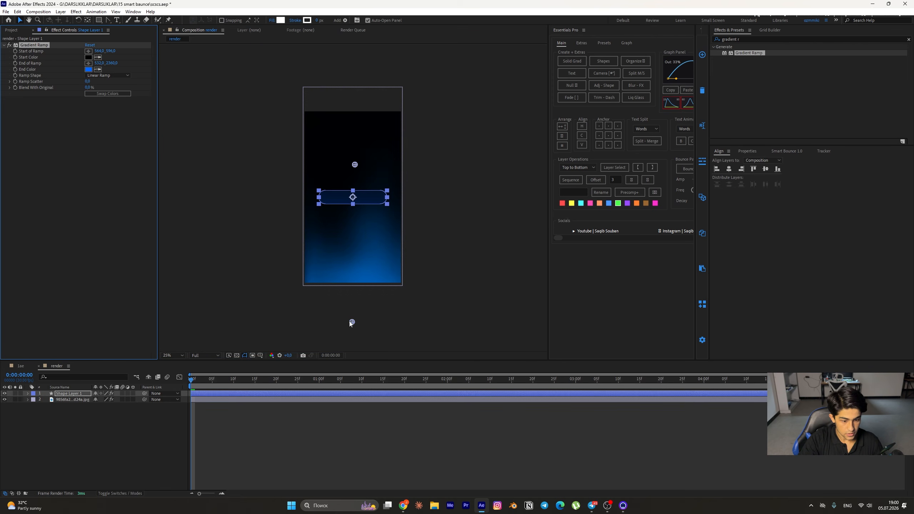
drag(351, 324, 355, 290)
scroll(357, 199, up, 2)
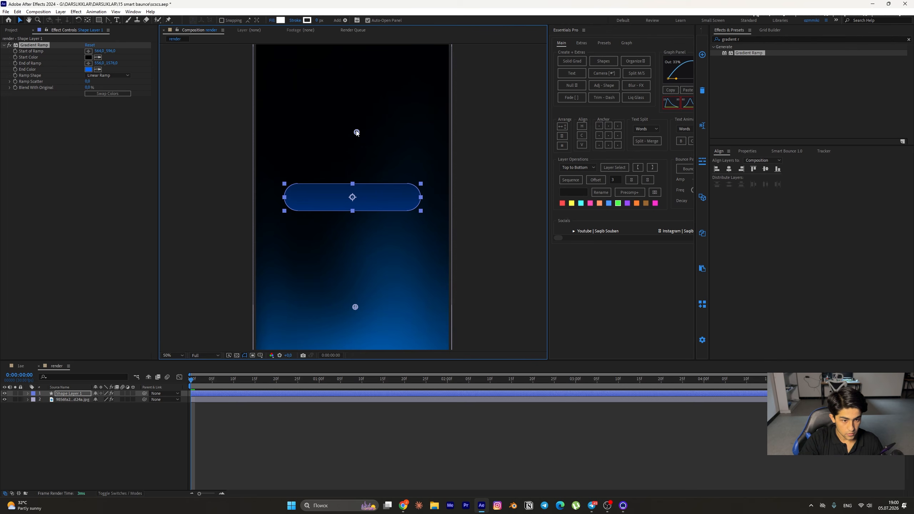
drag(356, 132, 354, 170)
click(501, 222)
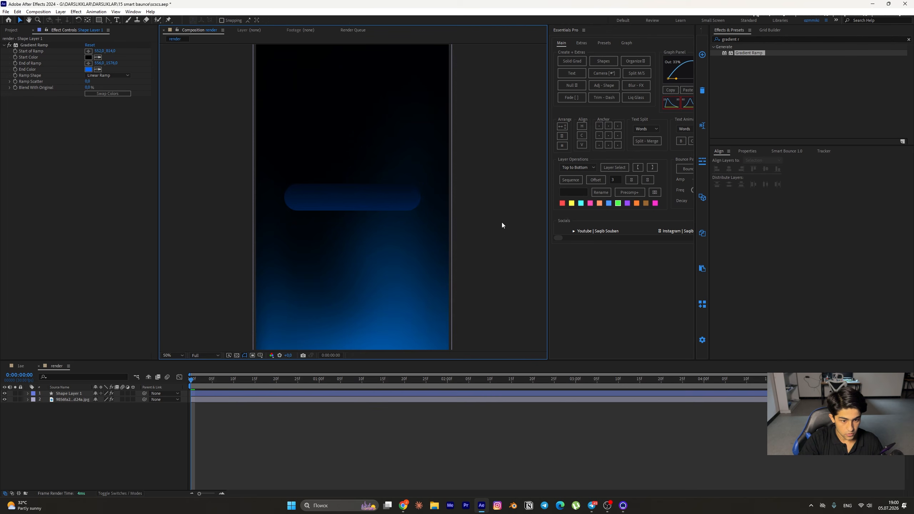
Step: Examine the darkened bar against its background and compare it with the text bar in the reference video's composition
scroll(389, 216, down, 2)
scroll(389, 216, up, 2)
click(370, 198)
click(484, 237)
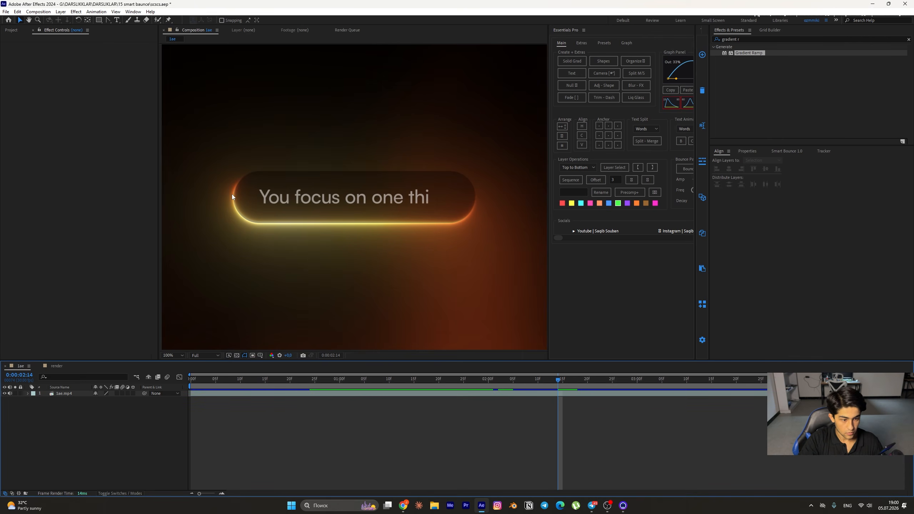
click(60, 366)
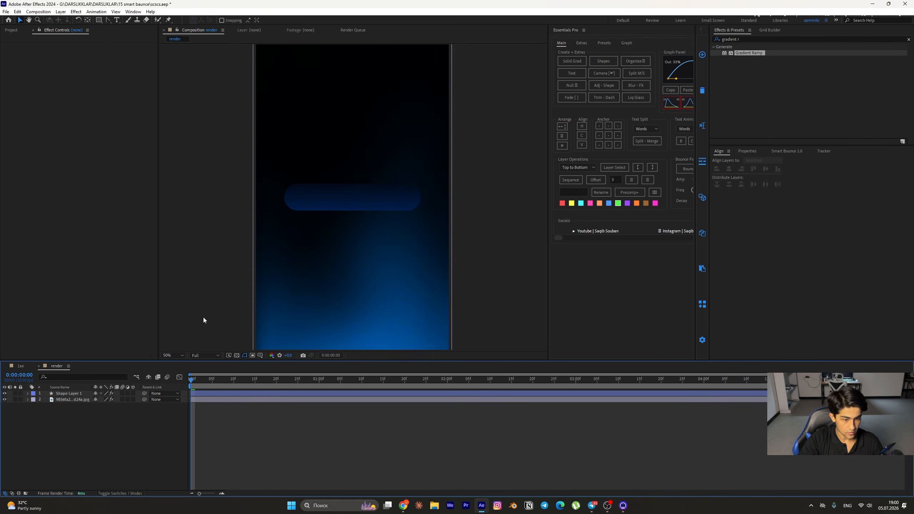
Step: Duplicate the rounded bar's shape layer and hide the duplicate
click(259, 391)
key(ctrl+d)
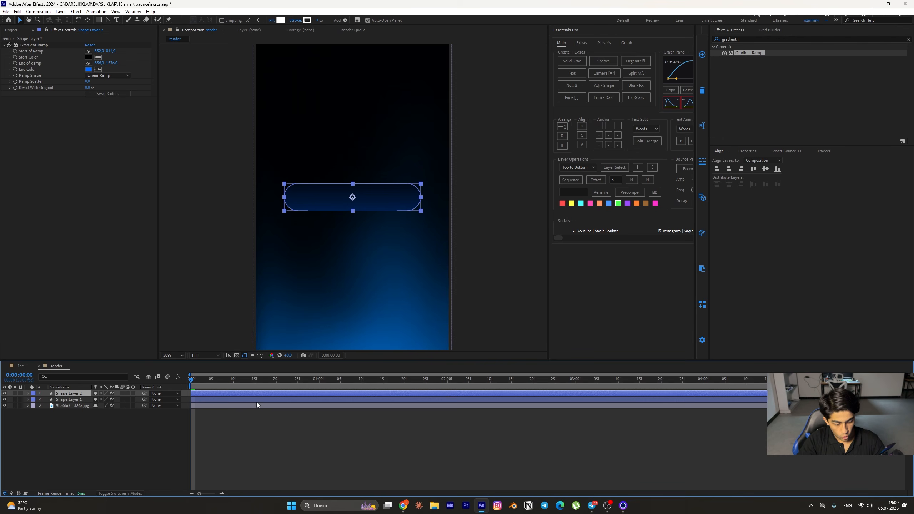
click(4, 393)
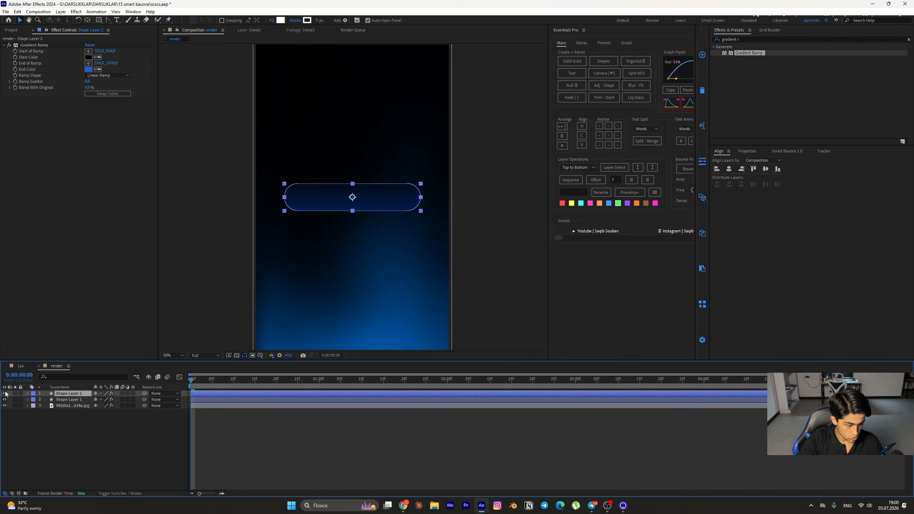
click(95, 442)
Step: Remove Gradient Ramp from the original bar, Shape Layer 1, and set its fill color to black
click(79, 400)
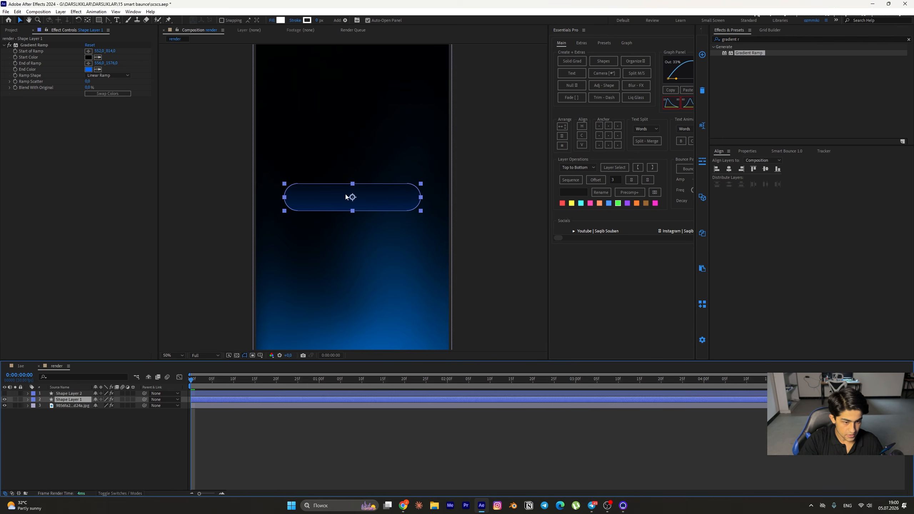
scroll(349, 209, up, 1)
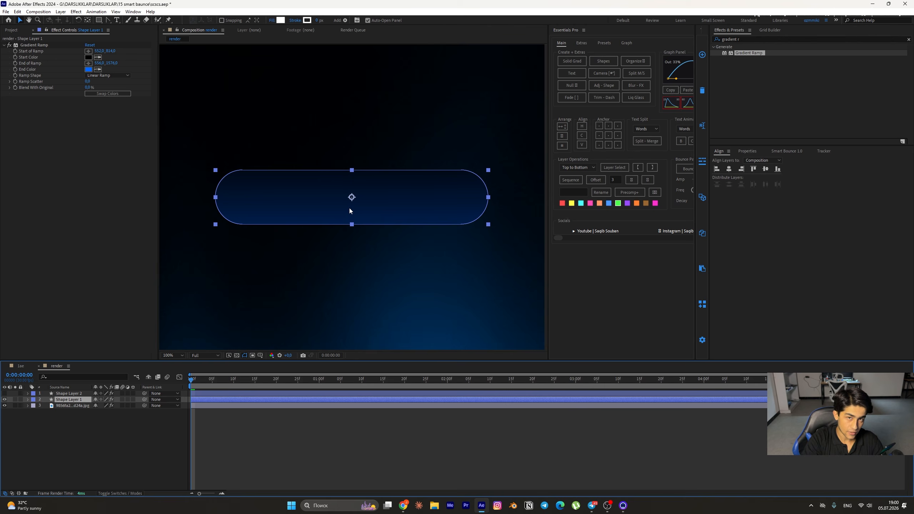
click(45, 44)
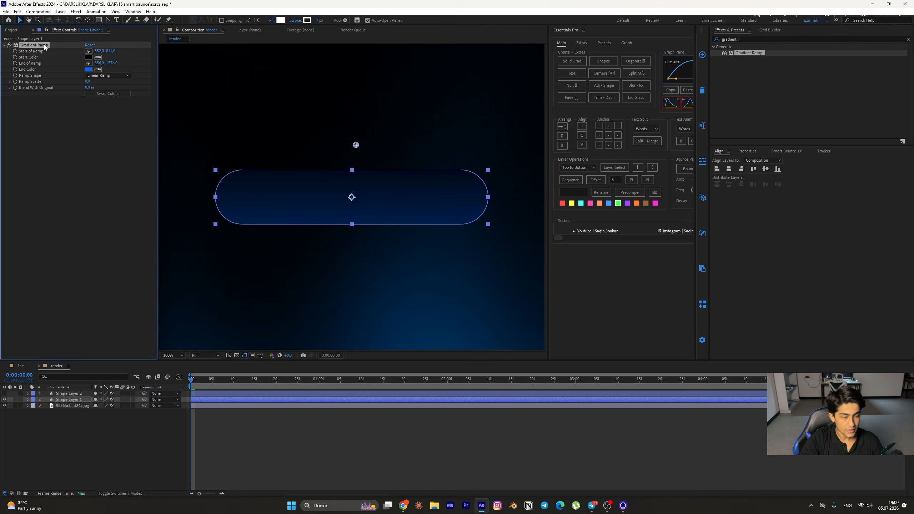
key(Delete)
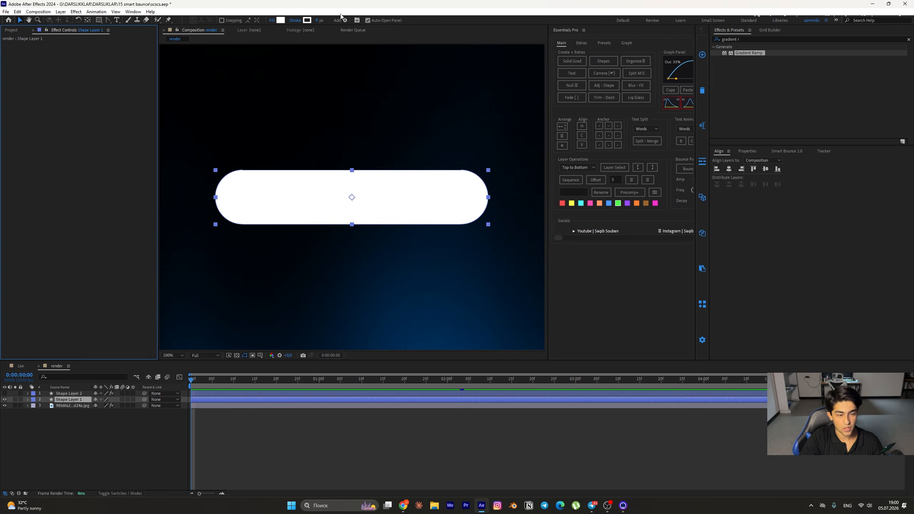
click(280, 20)
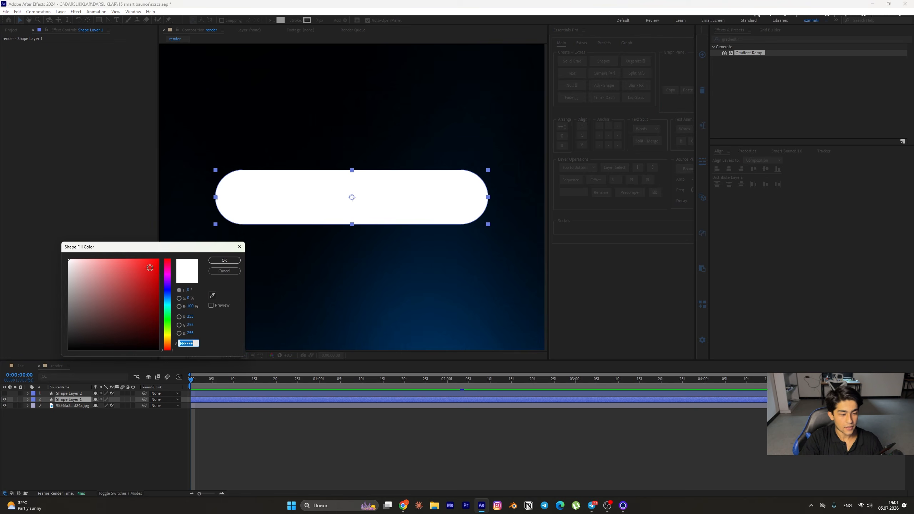
click(224, 260)
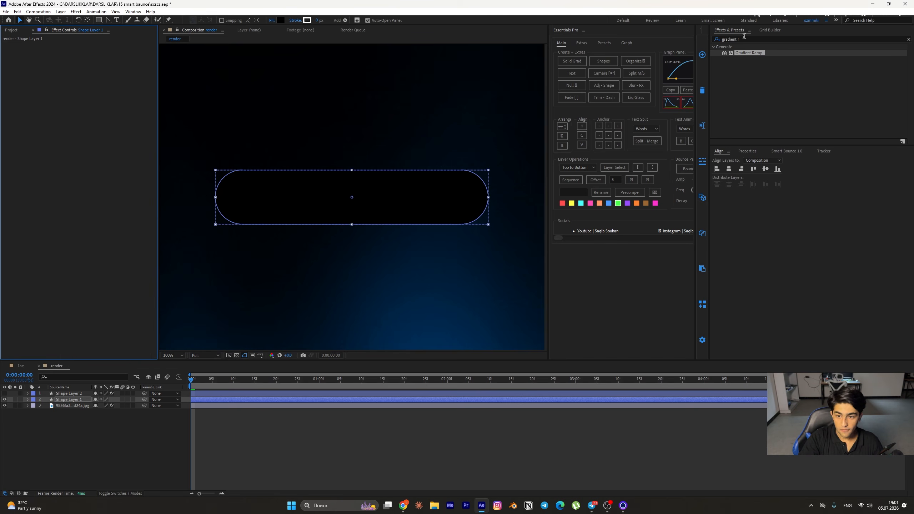
Step: Search the effects for "light s" and apply CC Light Sweep to the black bar
drag(745, 39, 654, 51)
key(BackSpace)
text(light s)
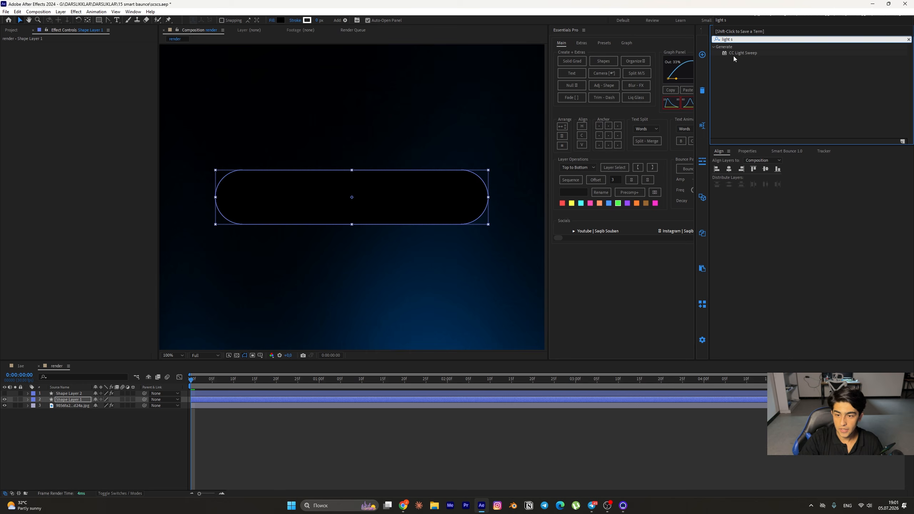
drag(735, 54, 411, 203)
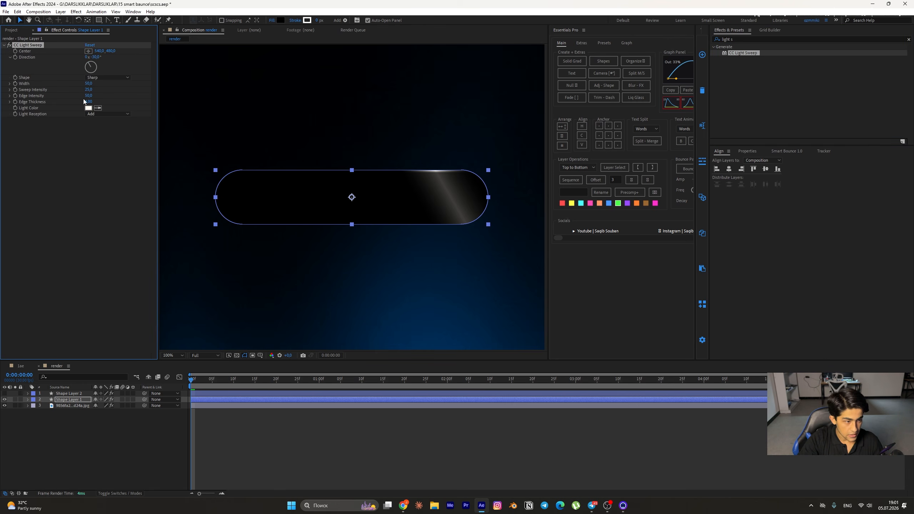
Step: Widen CC Light Sweep to cover the whole bar, set Sweep Intensity to 0 and raise Edge Intensity to about 174
drag(89, 83, 281, 109)
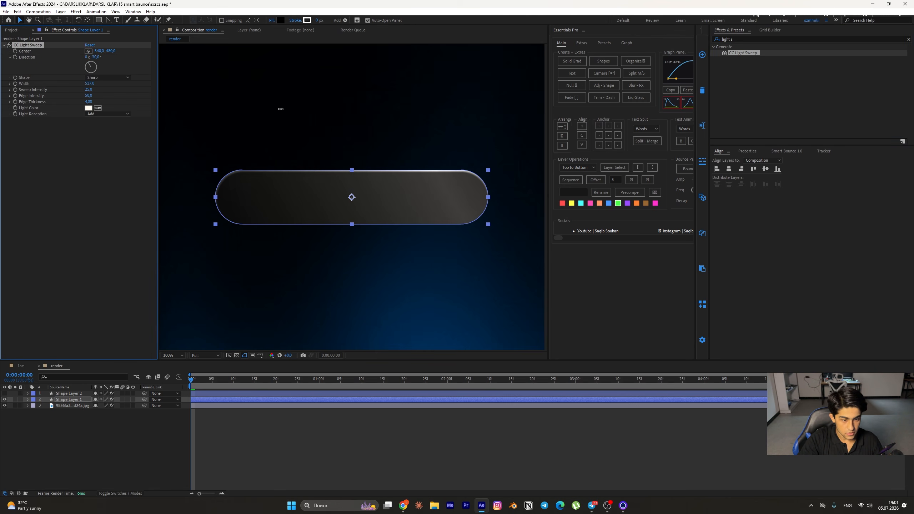
drag(94, 90, 70, 96)
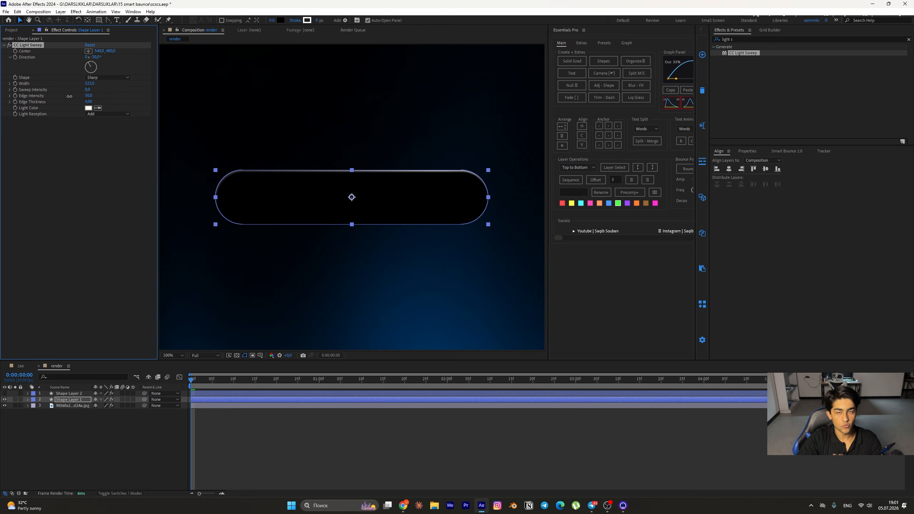
drag(70, 97, 201, 119)
key(period)
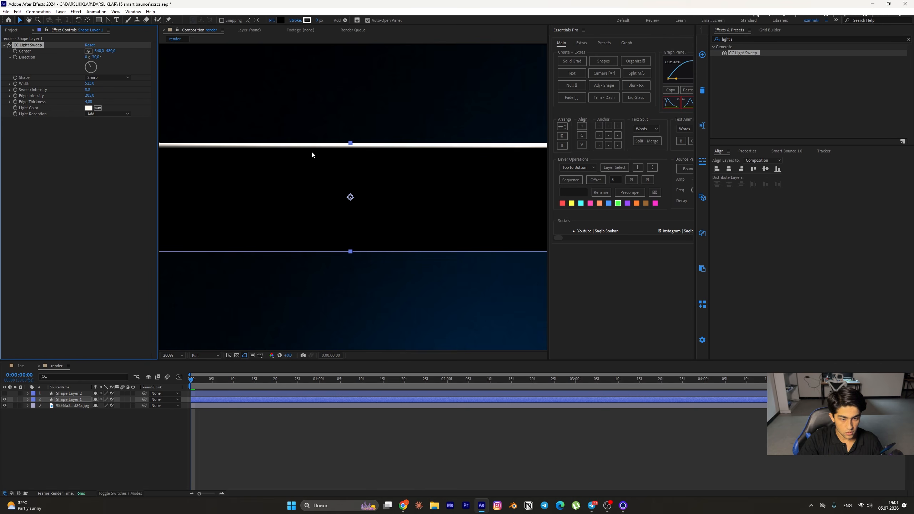
drag(89, 96, 193, 137)
key(comma)
click(143, 444)
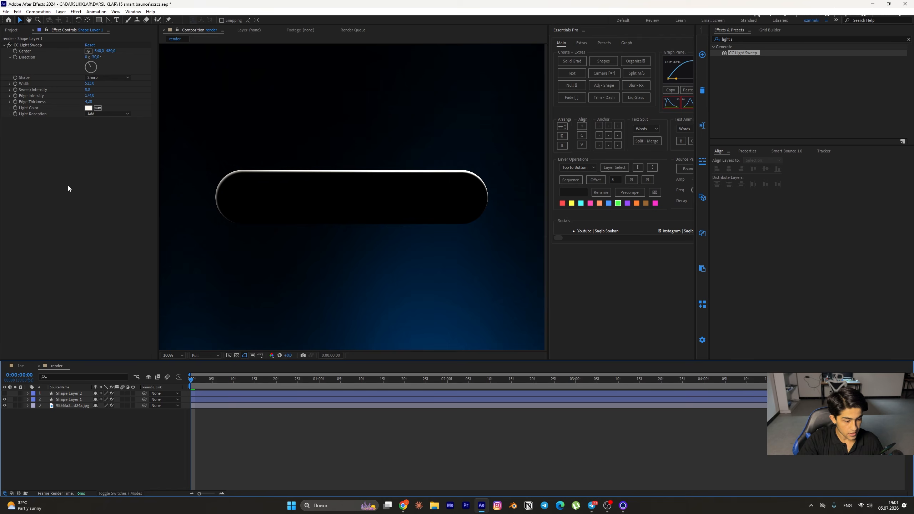
Step: Animate CC Light Sweep's Direction from the first frame to 0:00:05:16, entering 2 revolutions for the ending keyframe
click(28, 45)
drag(194, 389, 902, 393)
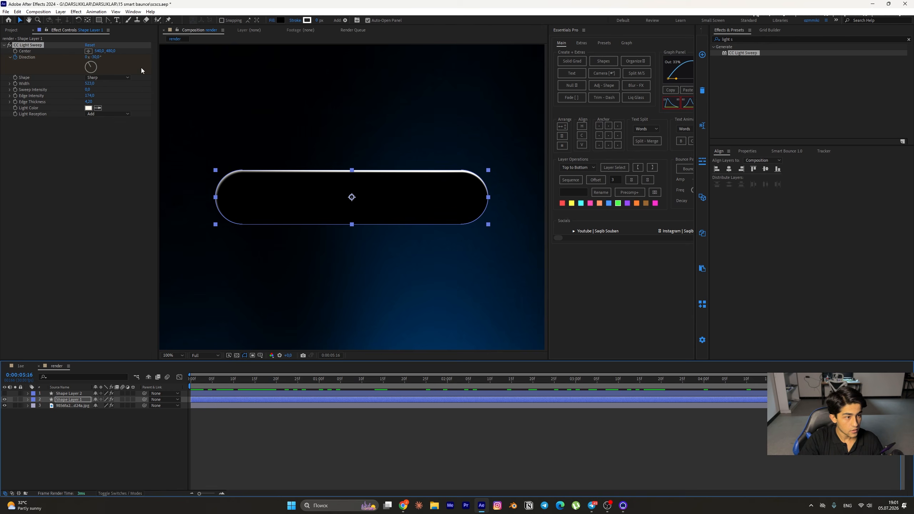
click(86, 57)
text(2)
click(79, 169)
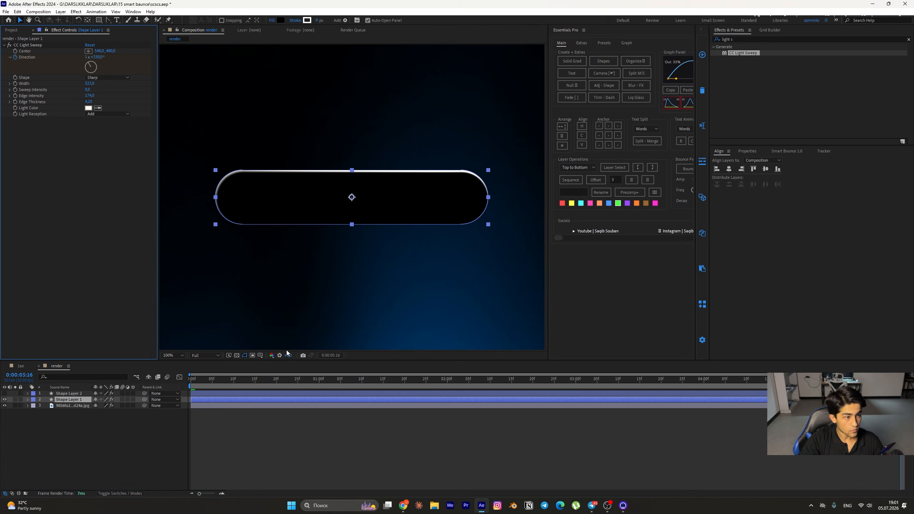
Step: Play the composition from the start to review the light travelling around the bar's edge
click(191, 386)
key(space)
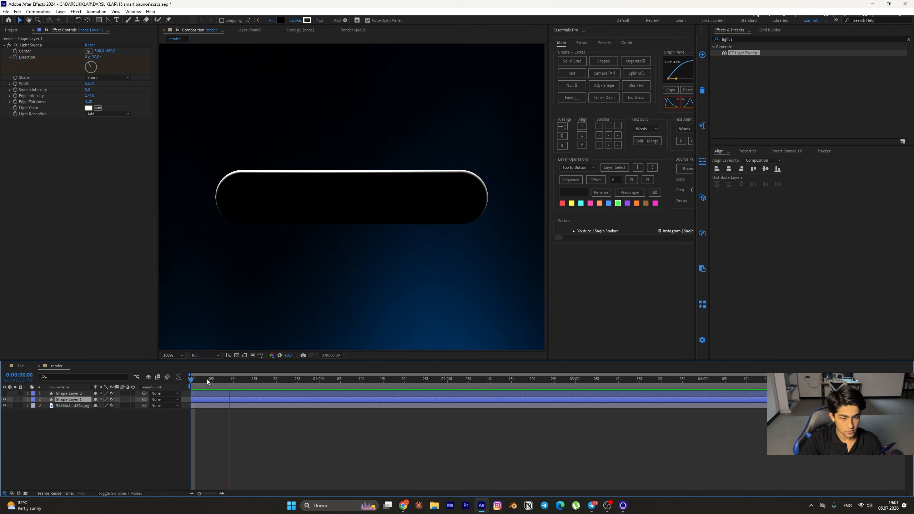
scroll(357, 222, down, 4)
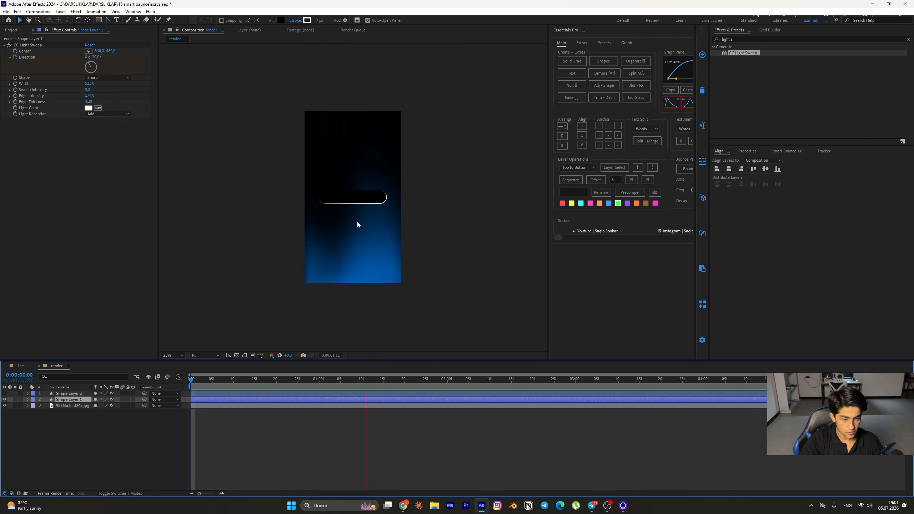
scroll(357, 218, up, 2)
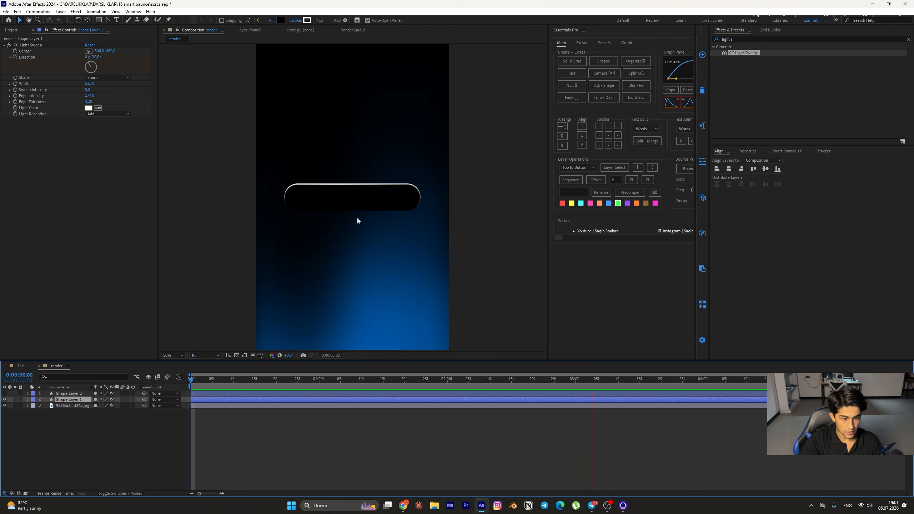
key(space)
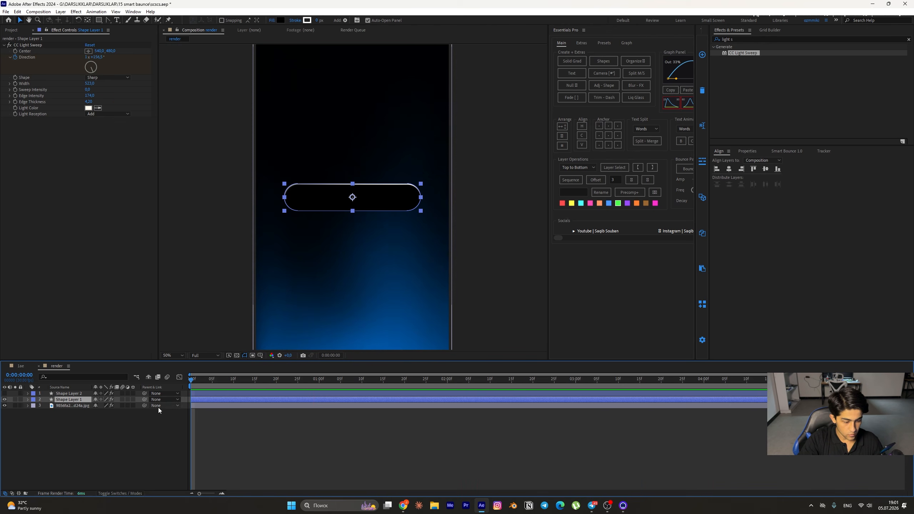
Step: Show the layers' blending mode options and try Overlay on the black bar's layer, Shape Layer 1
click(119, 494)
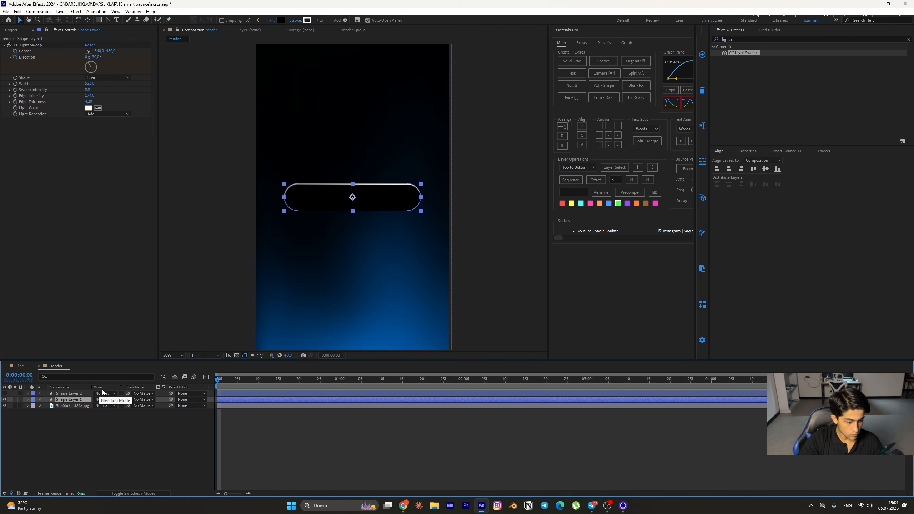
click(103, 394)
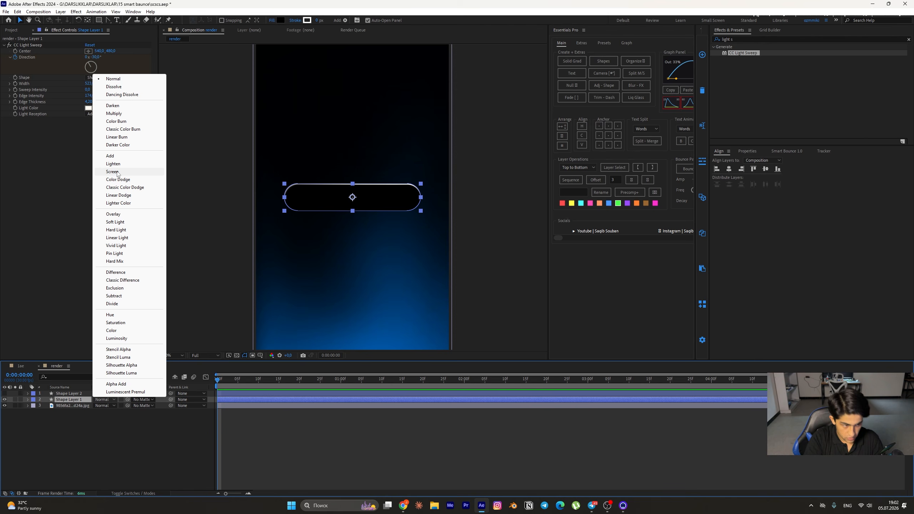
click(115, 214)
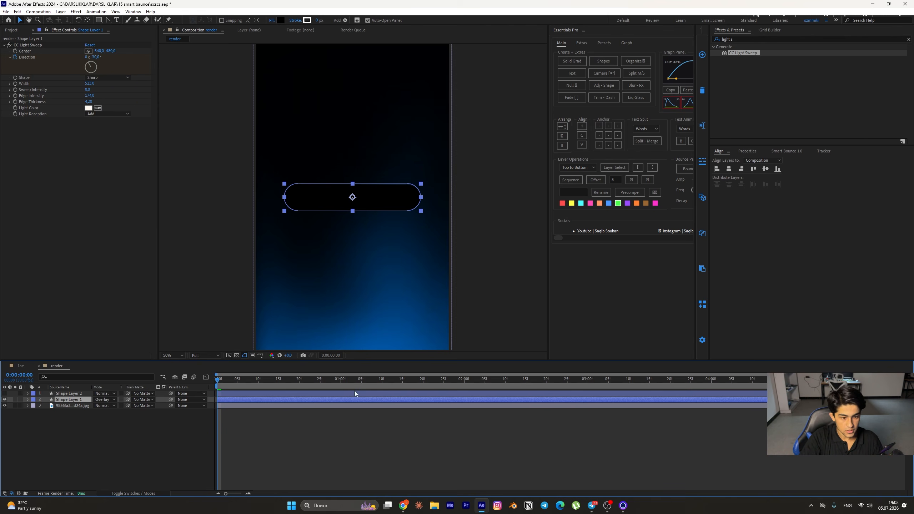
click(376, 246)
key(period)
click(394, 205)
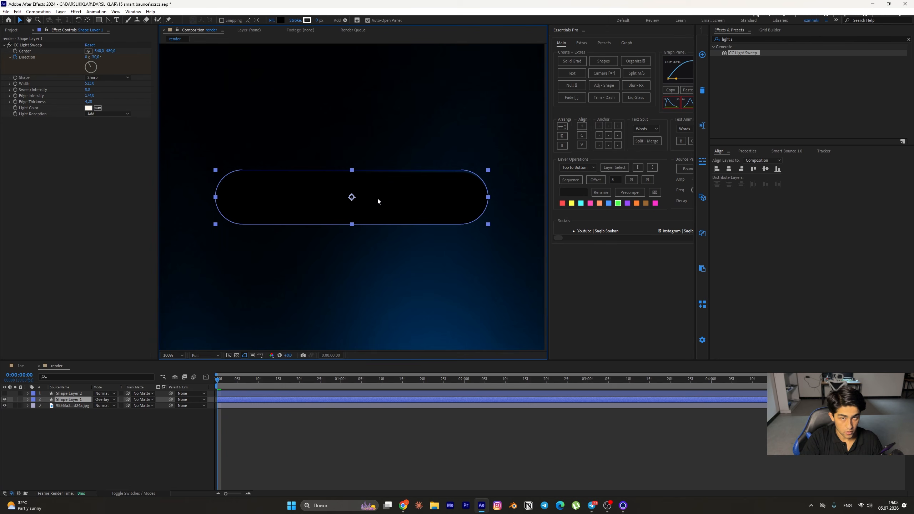
Step: Set the blending mode of Shape Layer 1 to Screen so only its light edge shows
click(104, 400)
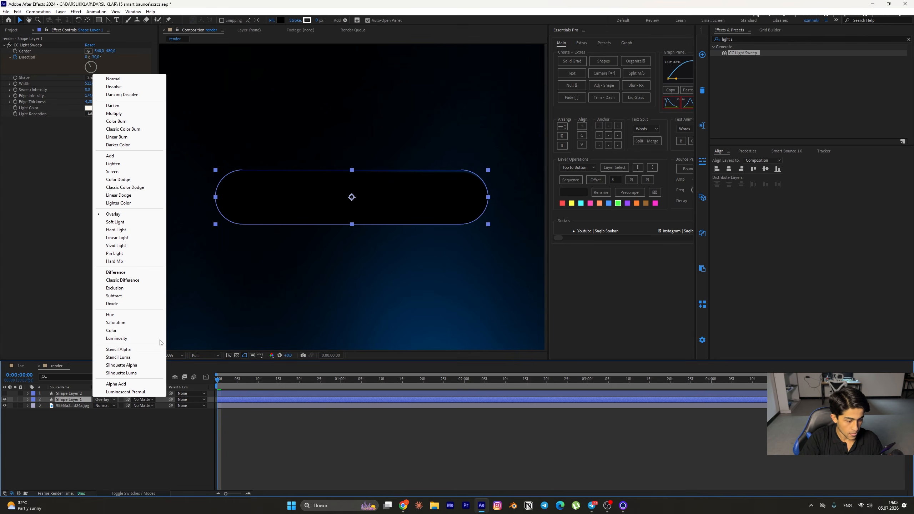
click(112, 172)
click(156, 410)
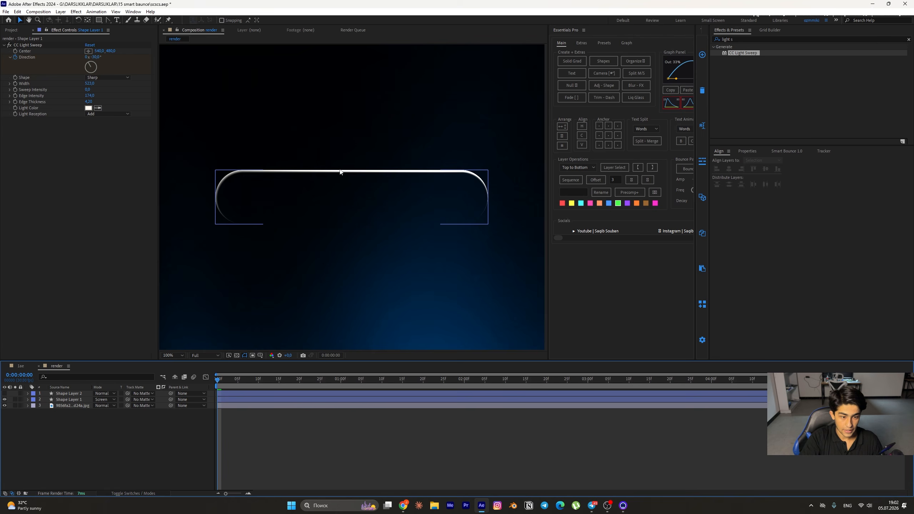
key(comma)
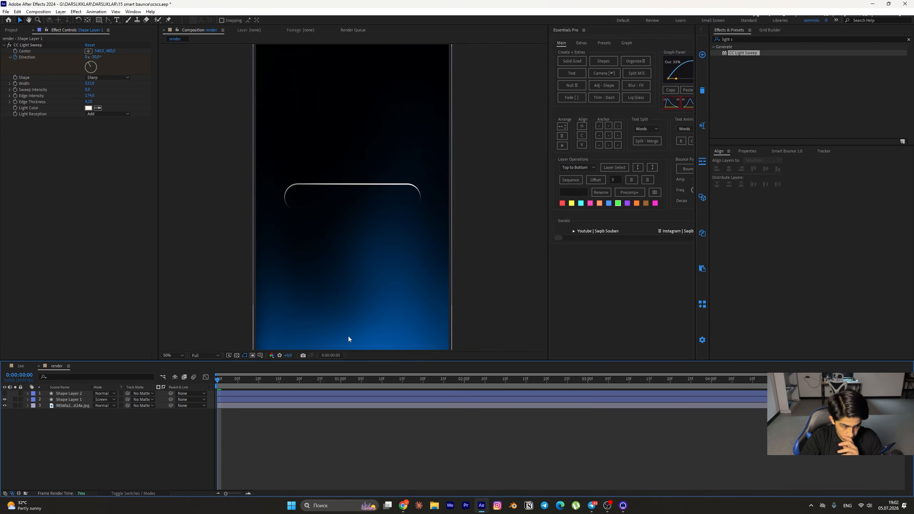
Step: Change CC Light Sweep's Light Color on Shape Layer 1 from white to a bright blue
click(288, 393)
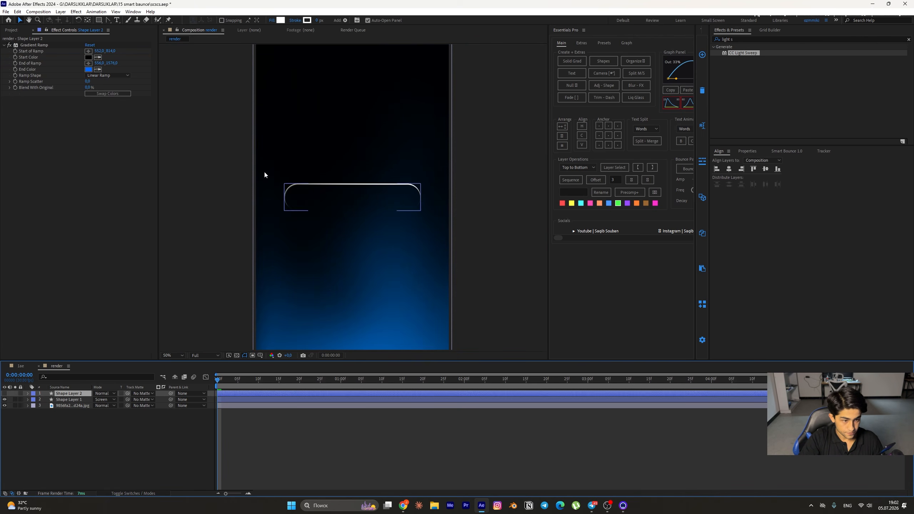
click(263, 399)
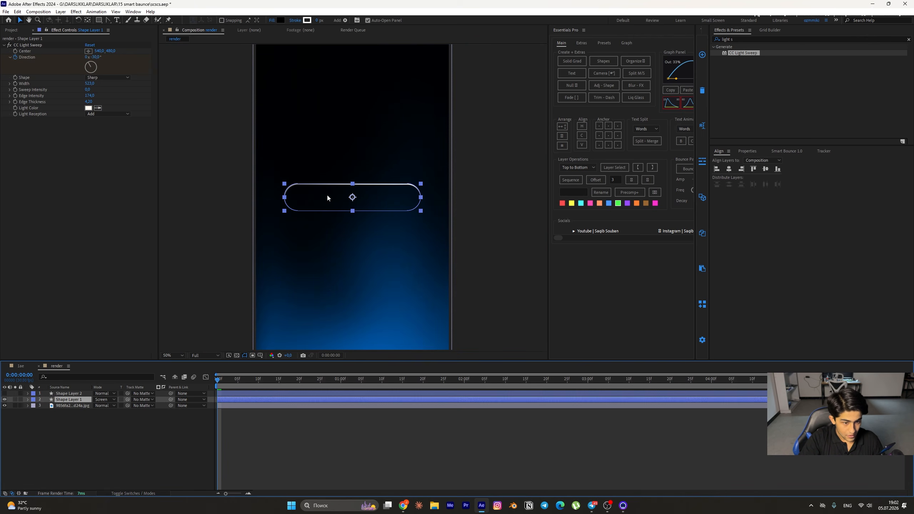
click(88, 107)
click(170, 303)
drag(171, 305, 195, 240)
click(225, 262)
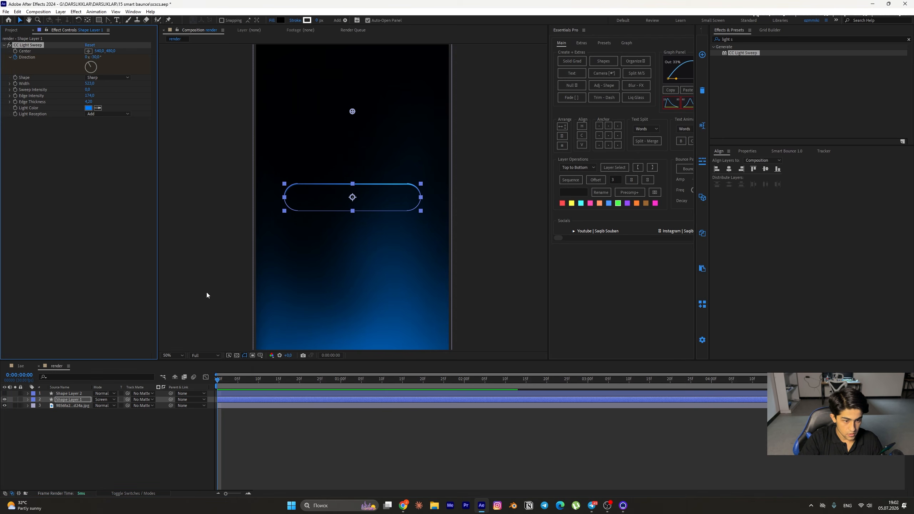
click(267, 428)
scroll(327, 193, up, 1)
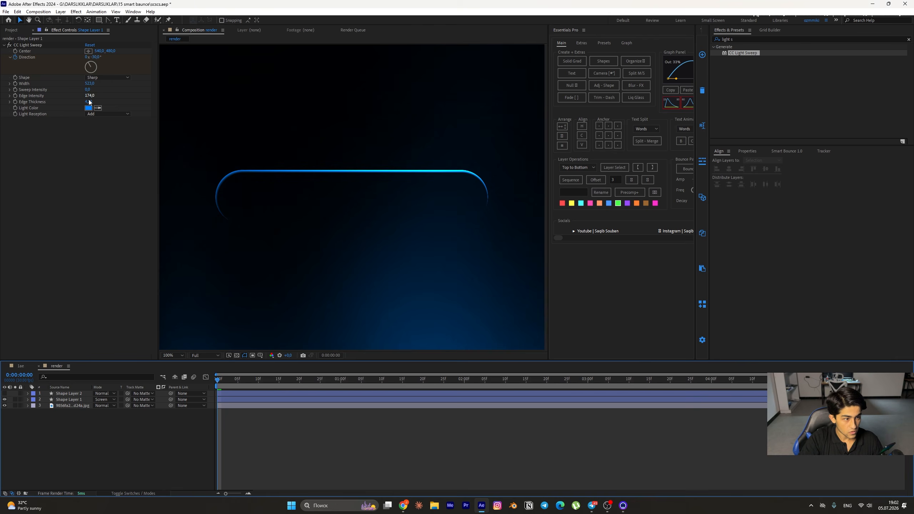
Step: Refine the light sweep's colour to a deeper, more saturated blue
click(88, 108)
click(158, 284)
click(224, 260)
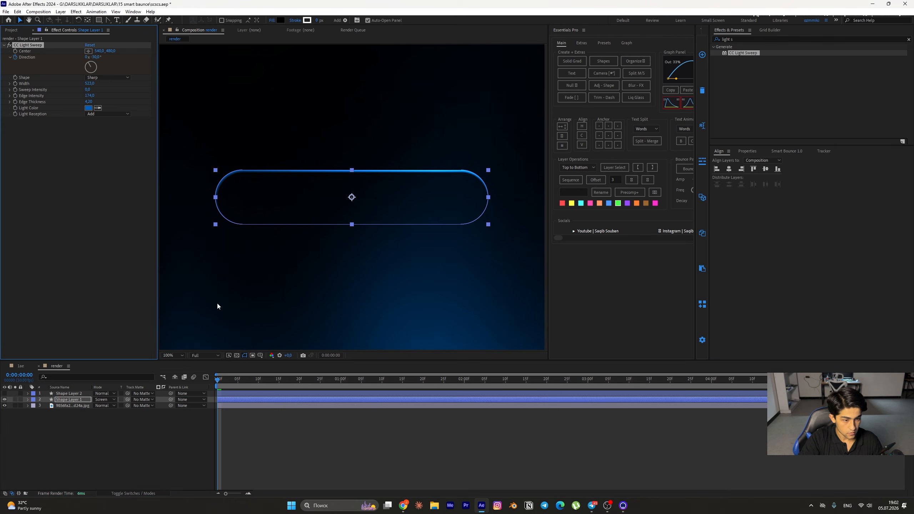
click(180, 435)
scroll(381, 339, down, 1)
Step: Apply the Deep Glow 2 effect to Shape Layer 1 and raise its Radius to about 1590
click(348, 399)
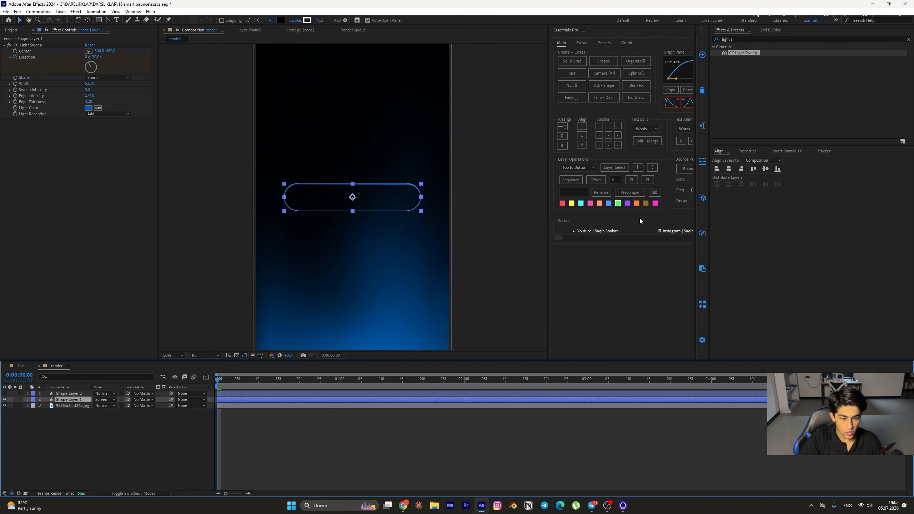
click(737, 39)
text(deep)
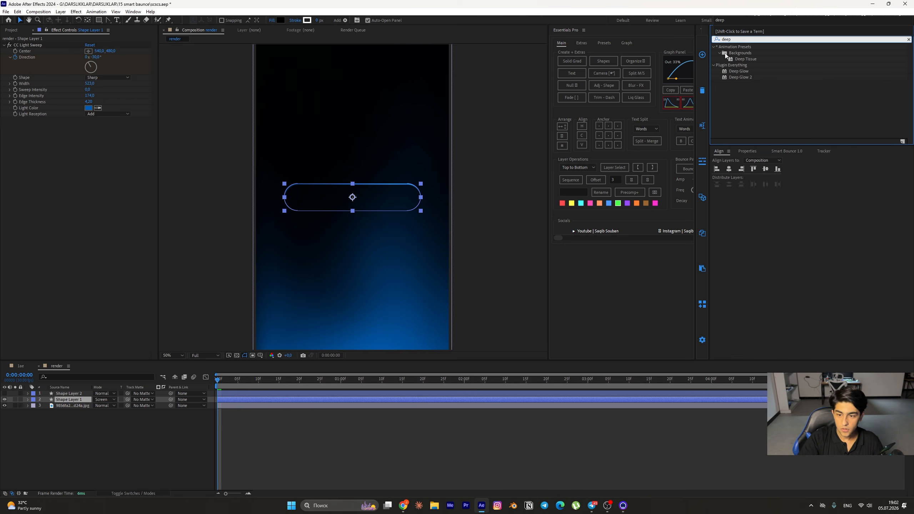
drag(741, 77, 306, 399)
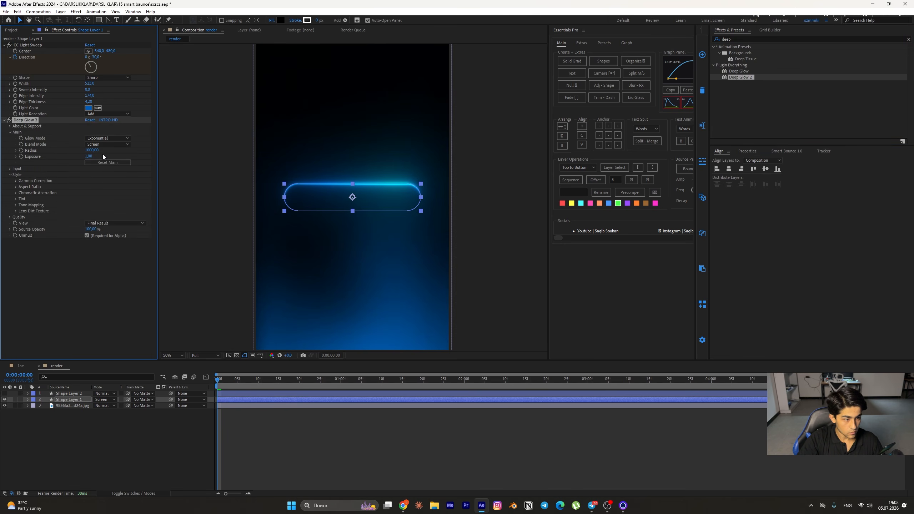
drag(93, 151, 320, 169)
click(232, 231)
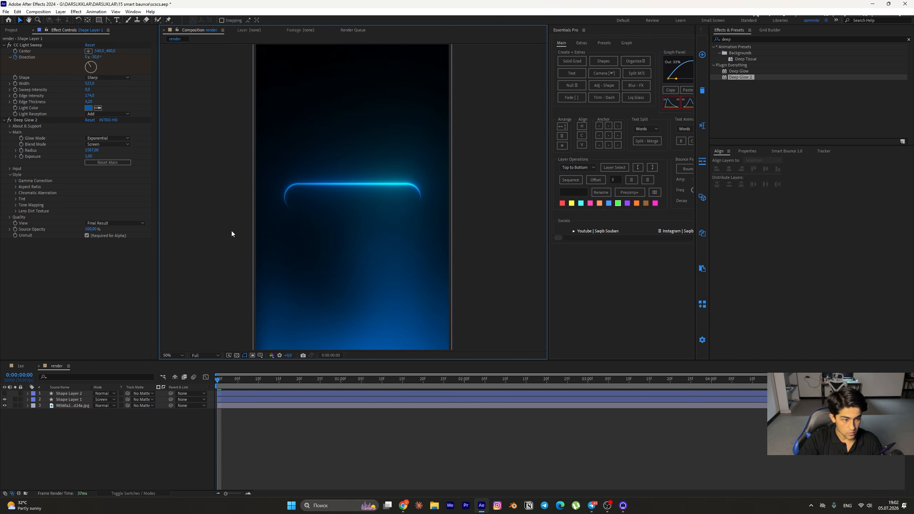
Step: Turn the visibility of the gradient bar, Shape Layer 2, back on above the glowing edge
scroll(307, 267, down, 2)
scroll(308, 267, up, 2)
click(4, 394)
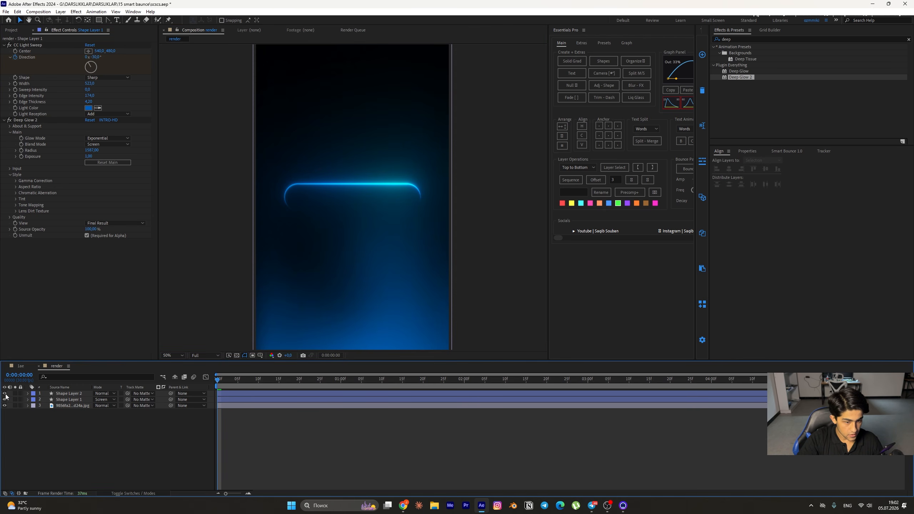
scroll(379, 205, up, 2)
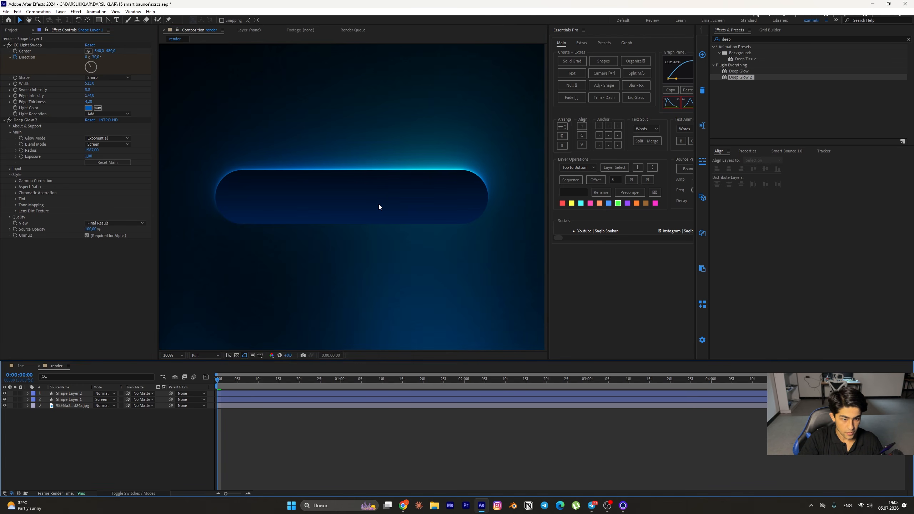
Step: Try scaling Shape Layer 1 up to 103% around the gradient bar, and undo the change
click(81, 394)
click(78, 400)
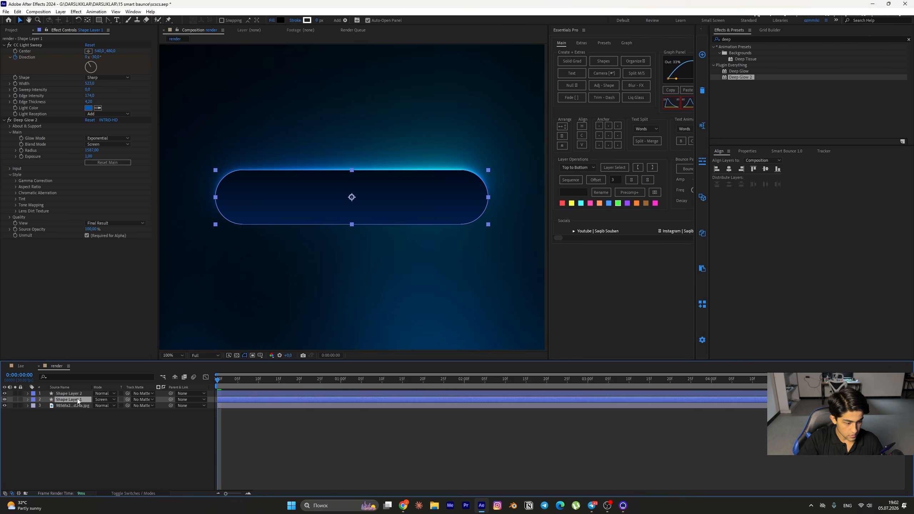
key(s)
click(105, 406)
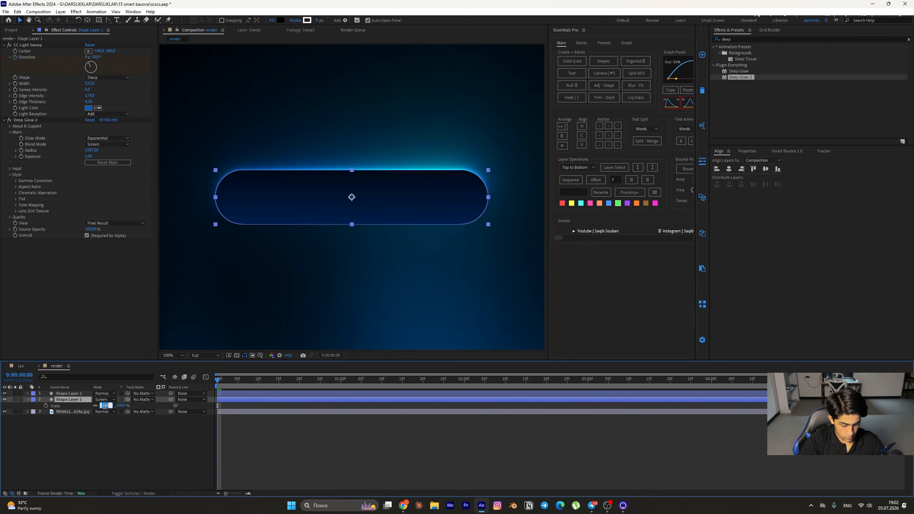
text(103)
click(77, 451)
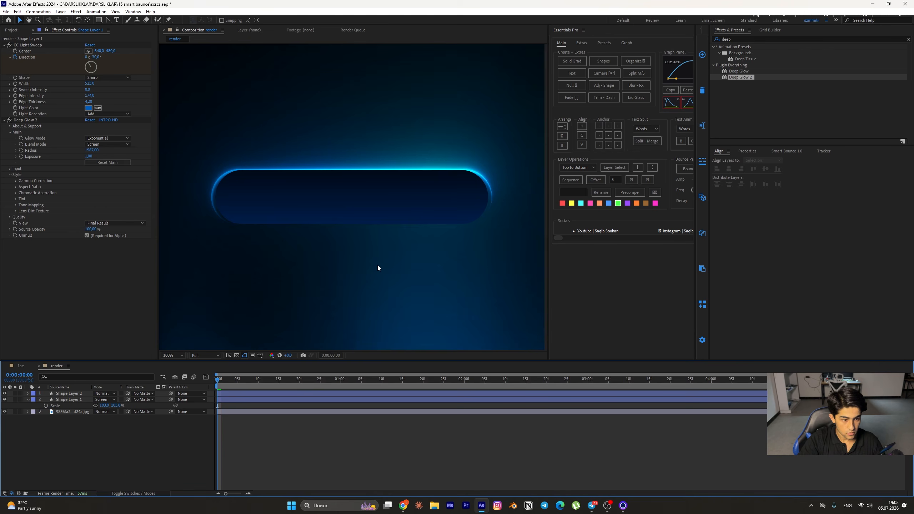
key(ctrl+z)
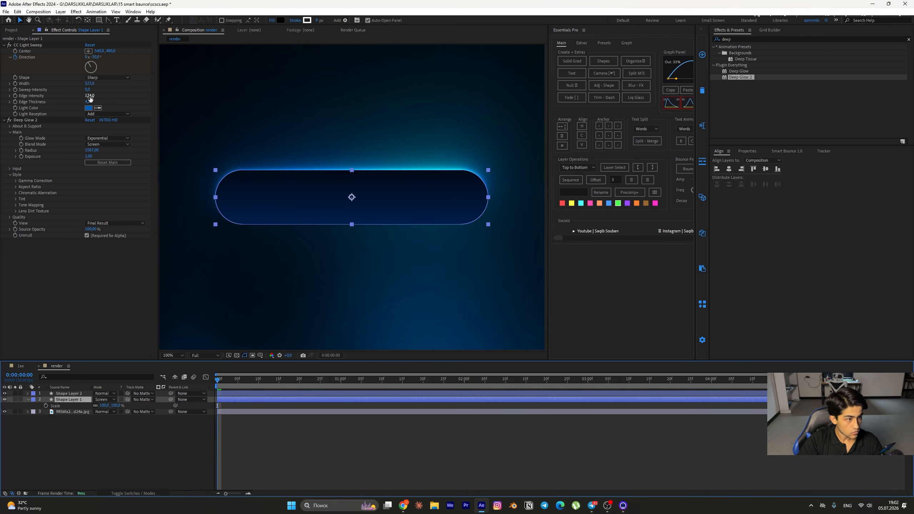
Step: Try different Edge Intensity and Edge Thickness values for the light sweep, undoing each change
drag(90, 99, 177, 104)
key(ctrl+z)
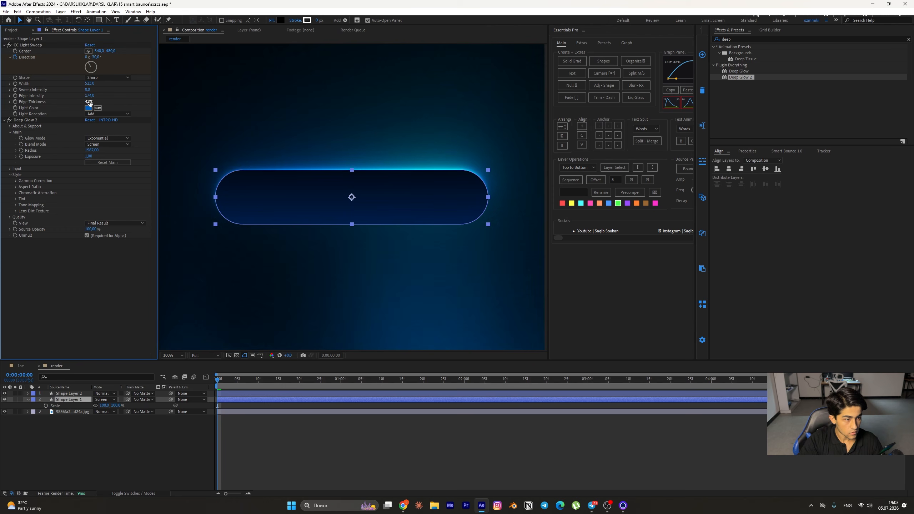
drag(89, 102, 112, 102)
key(ctrl+z)
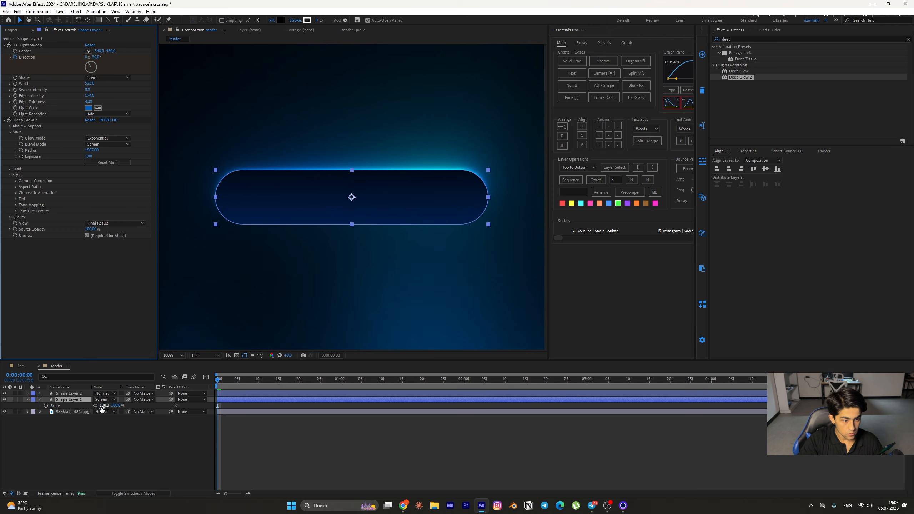
Step: Try scaling Shape Layer 2 down slightly to expose more of the glowing edge, and undo it
click(70, 394)
key(s)
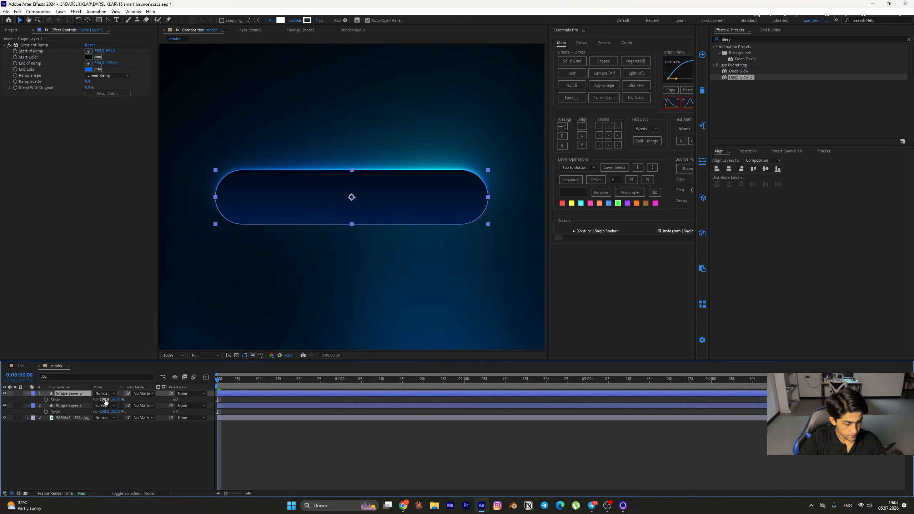
drag(104, 400, 102, 401)
key(ctrl+z)
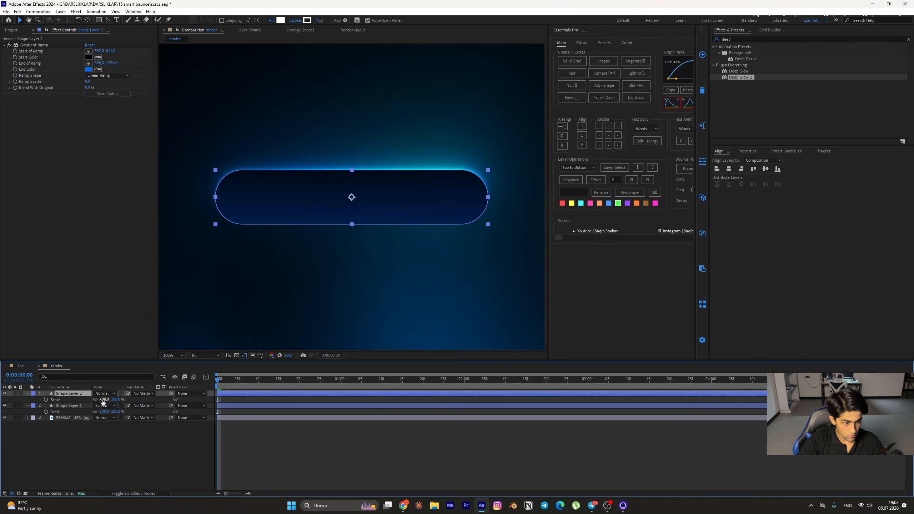
Step: With the playhead at 0:00:01:26, lower Shape Layer 2's opacity so the bar becomes partly transparent
scroll(372, 230, down, 4)
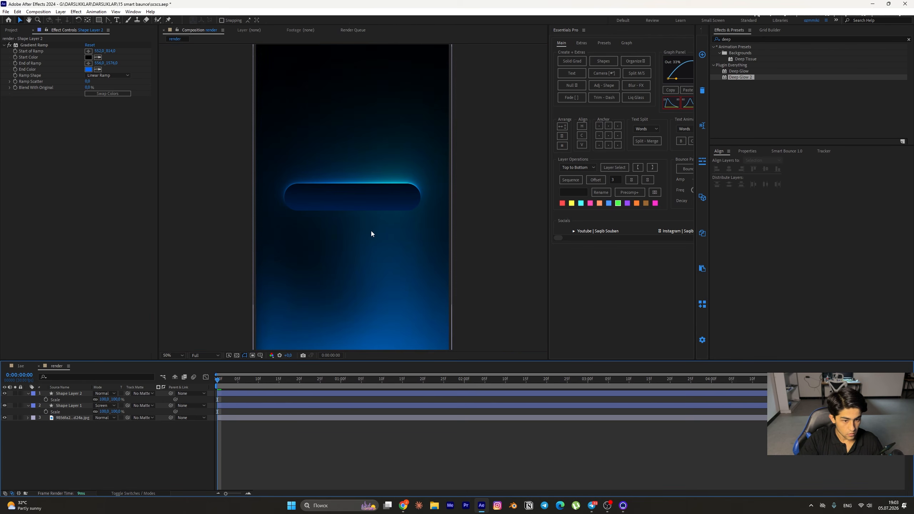
drag(228, 383, 448, 396)
scroll(408, 280, up, 4)
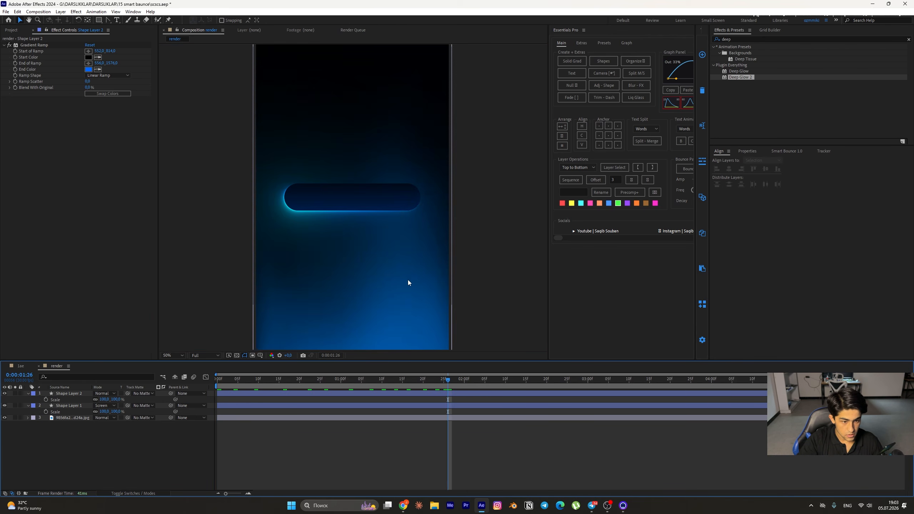
click(367, 210)
key(t)
drag(97, 400, 89, 407)
click(227, 422)
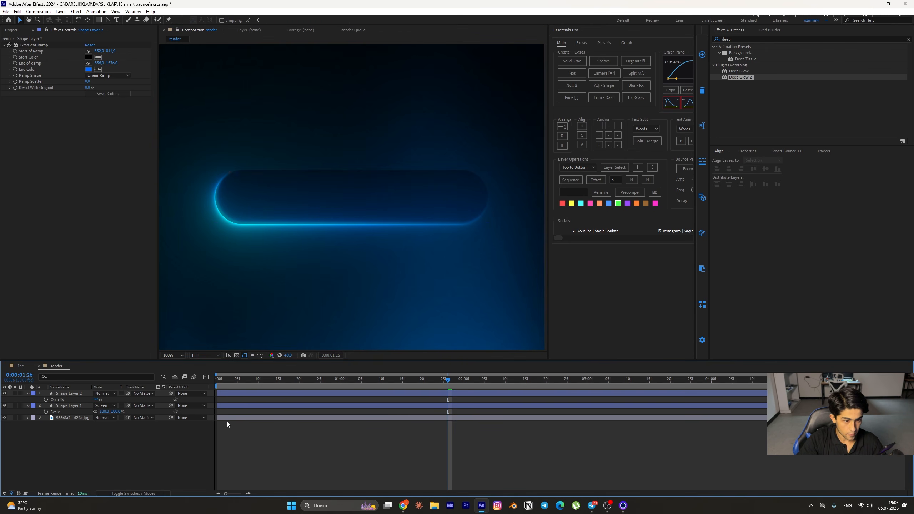
scroll(405, 225, down, 4)
scroll(371, 216, up, 4)
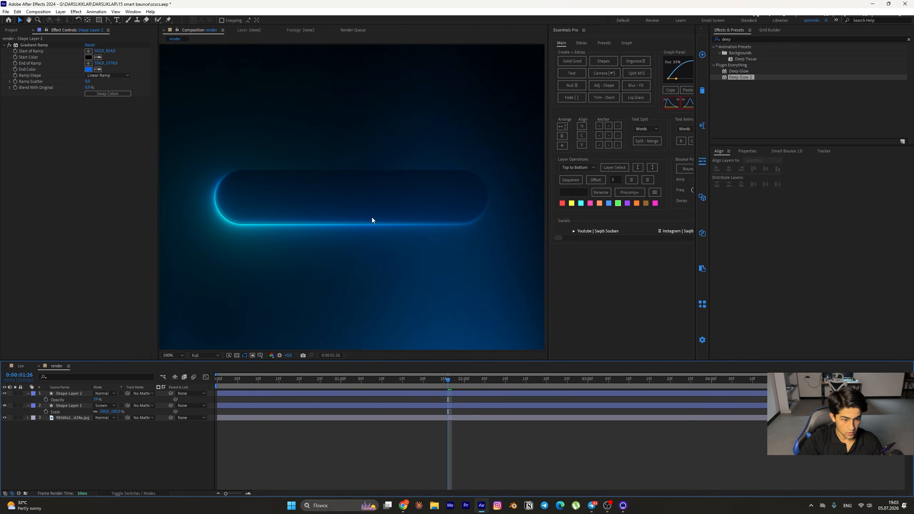
Step: Play the render composition from the first frame and compare the glowing bar with the reference composition
click(398, 380)
drag(398, 380, 218, 380)
scroll(290, 269, down, 2)
key(space)
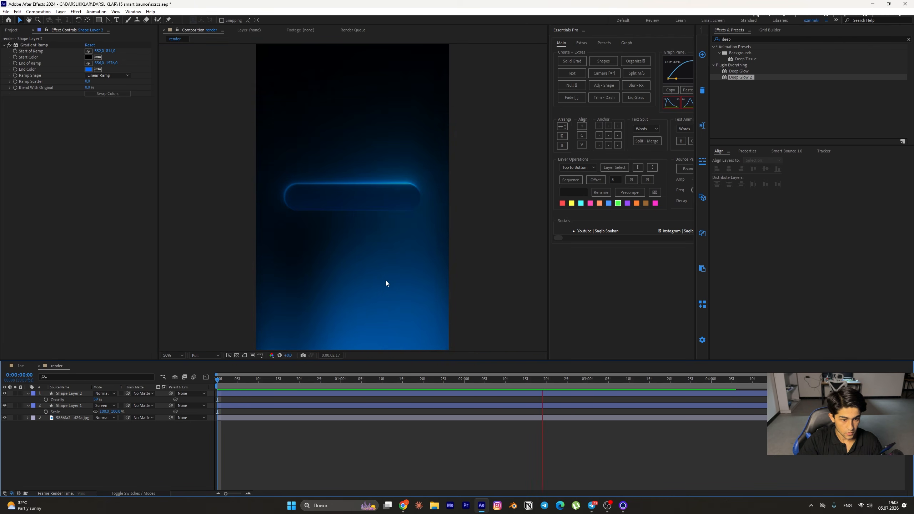
key(space)
click(15, 366)
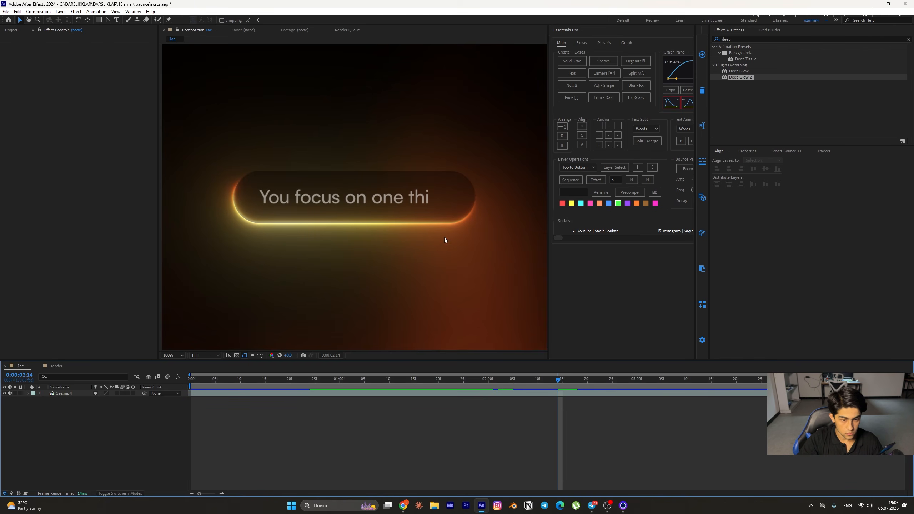
click(60, 366)
Step: Create a text layer over the bar with the white text "You fokus on one thin"
key(t)
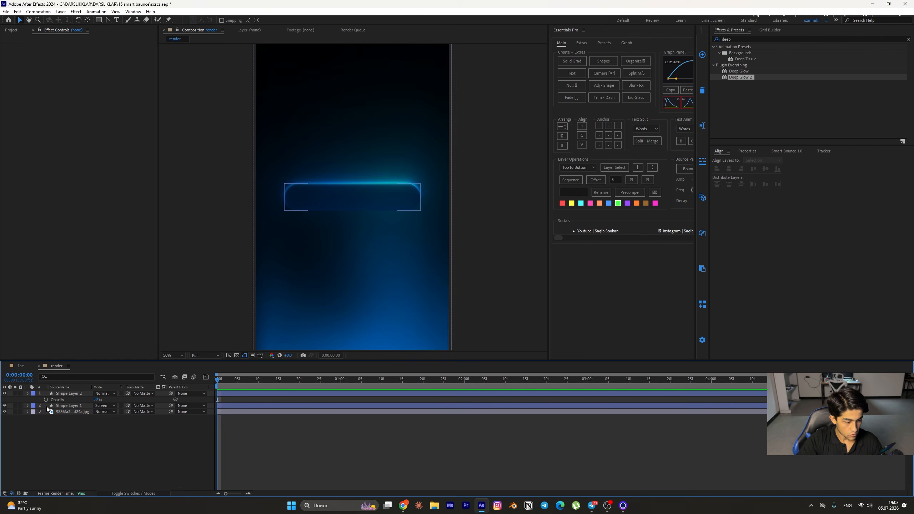
key(t)
click(117, 19)
key(period)
click(264, 197)
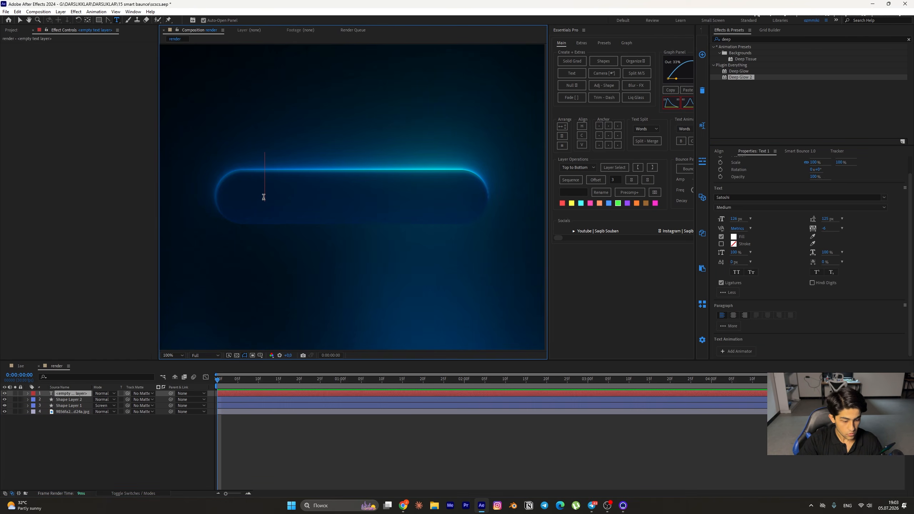
text(You)
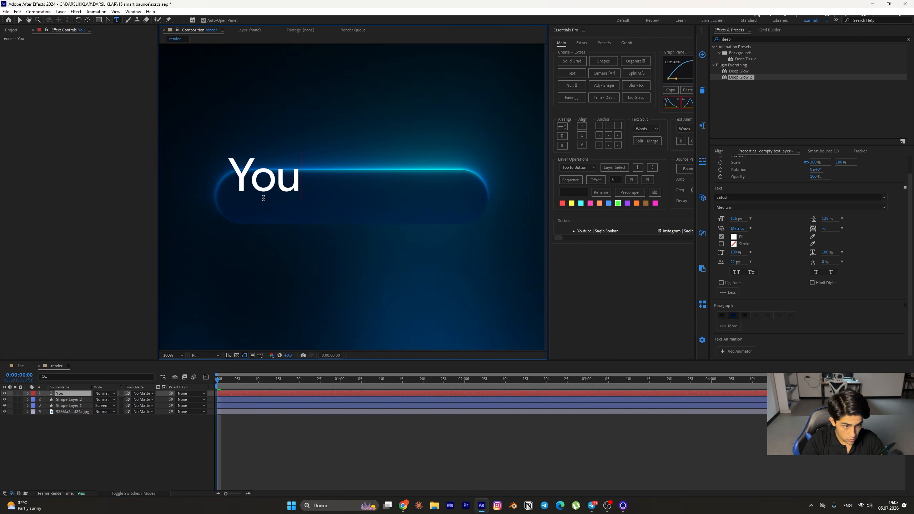
text( fokus o)
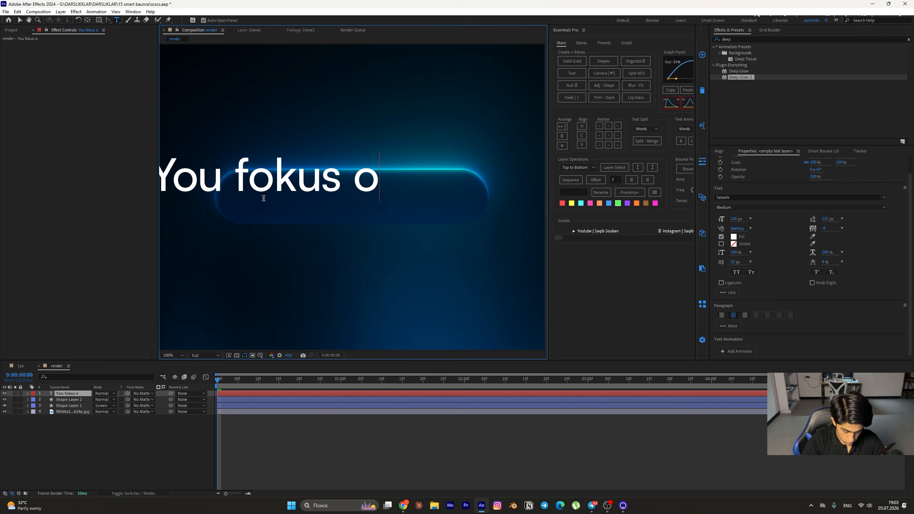
text(n one thin)
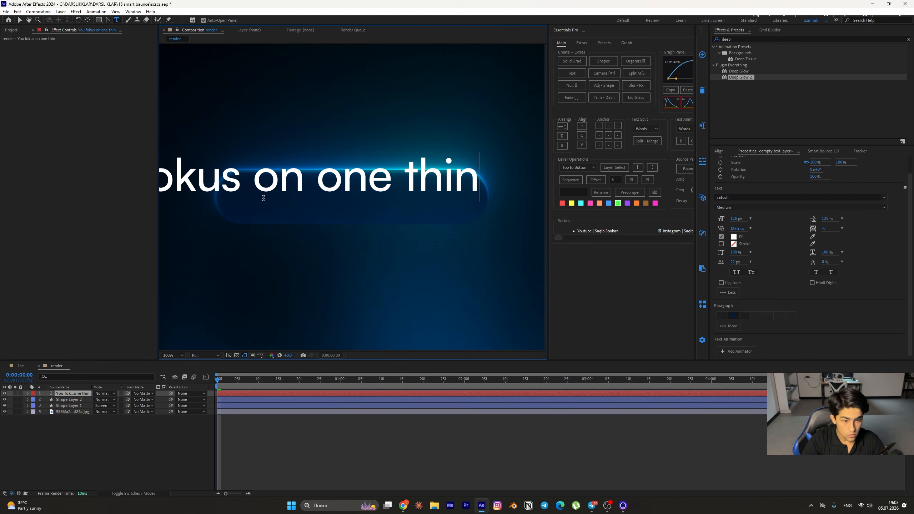
Step: Finish editing the text and scale its layer down to 60%
scroll(295, 175, down, 2)
key(Escape)
key(v)
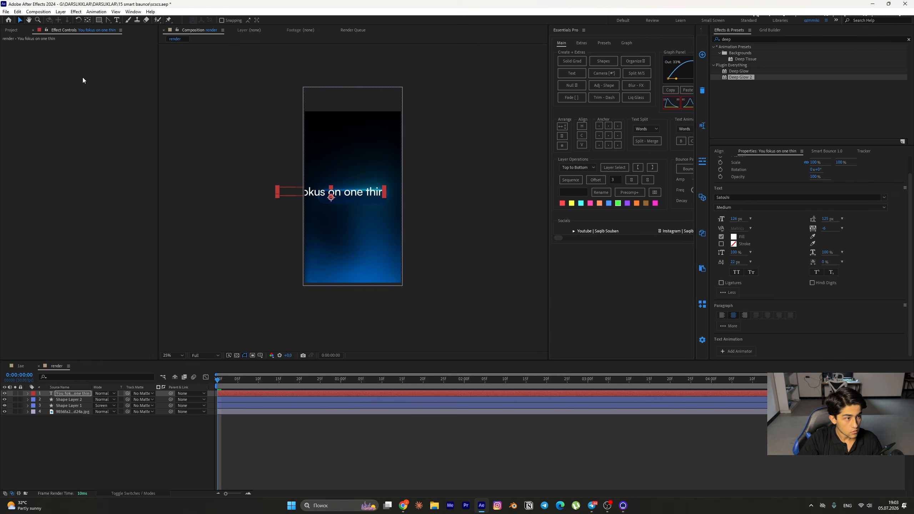
key(s)
drag(105, 399, 91, 399)
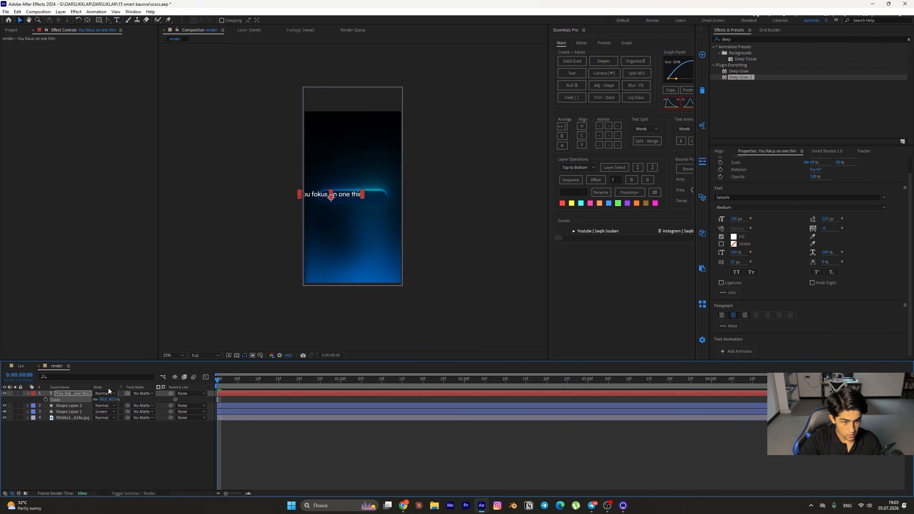
Step: Centre the text layer horizontally and vertically in the composition so it sits inside the bar
scroll(354, 192, up, 2)
click(717, 150)
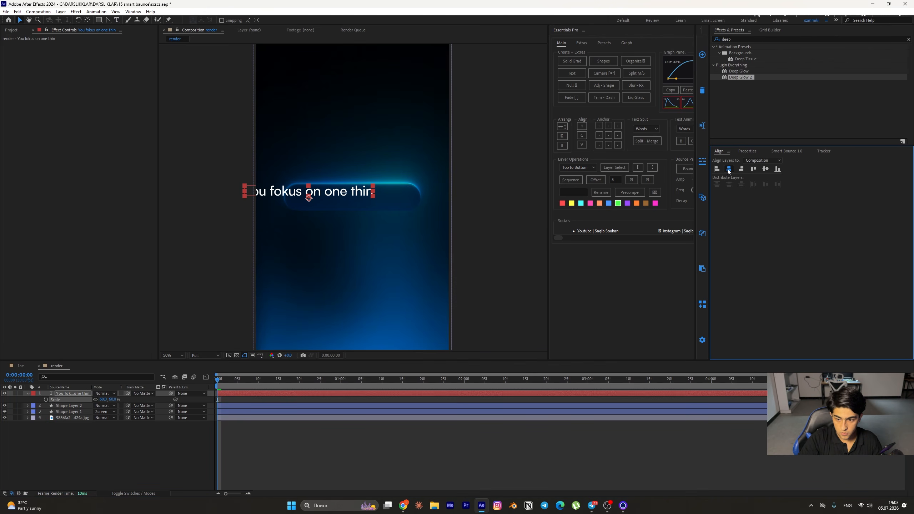
click(727, 168)
click(768, 170)
click(413, 220)
click(392, 199)
scroll(392, 200, up, 2)
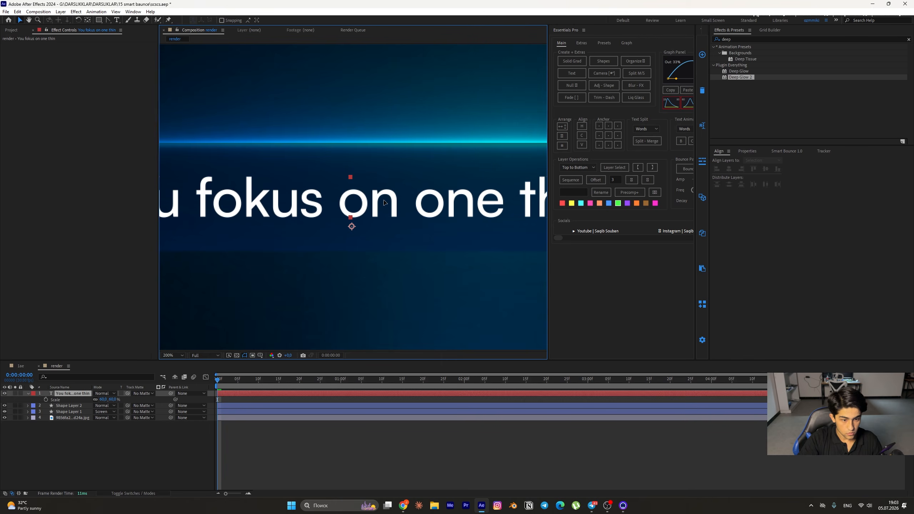
scroll(392, 202, down, 1)
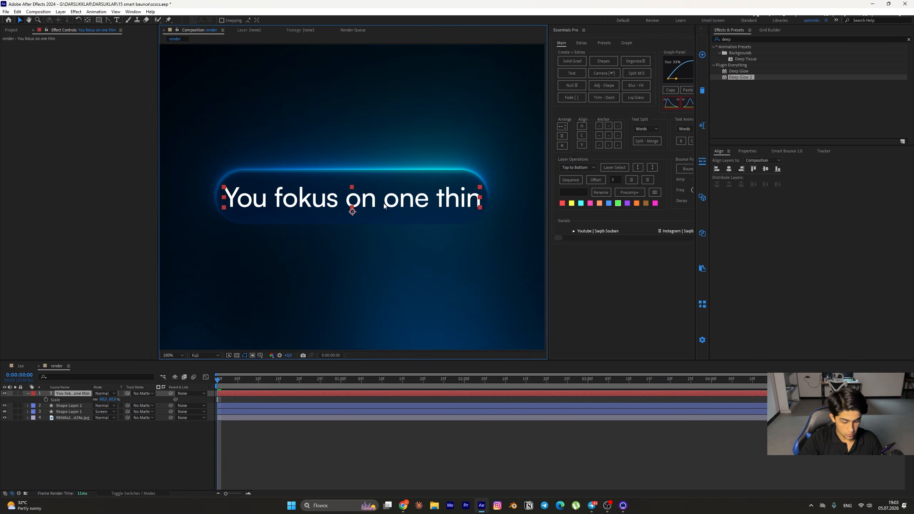
Step: Centre the text layer's anchor point, scale the layer down to 51% and centre it horizontally in the composition
double_click(88, 21)
key(v)
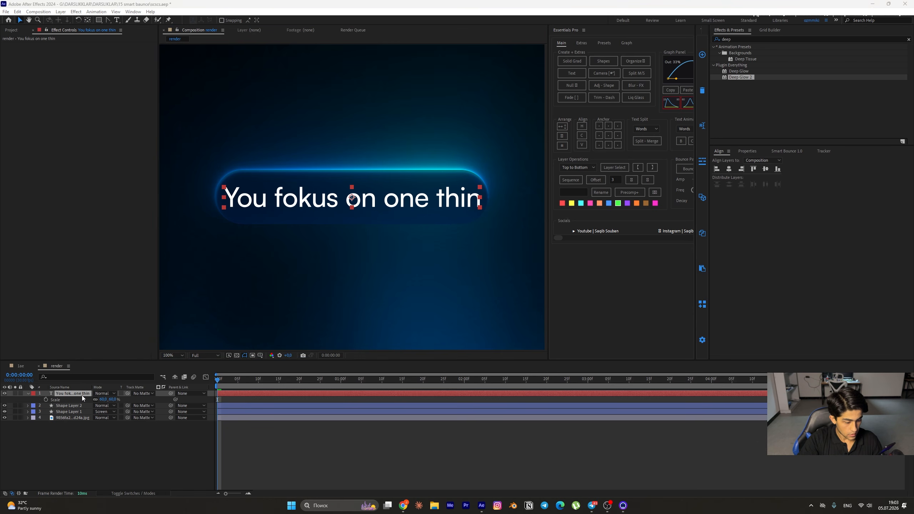
drag(98, 400, 87, 400)
click(729, 170)
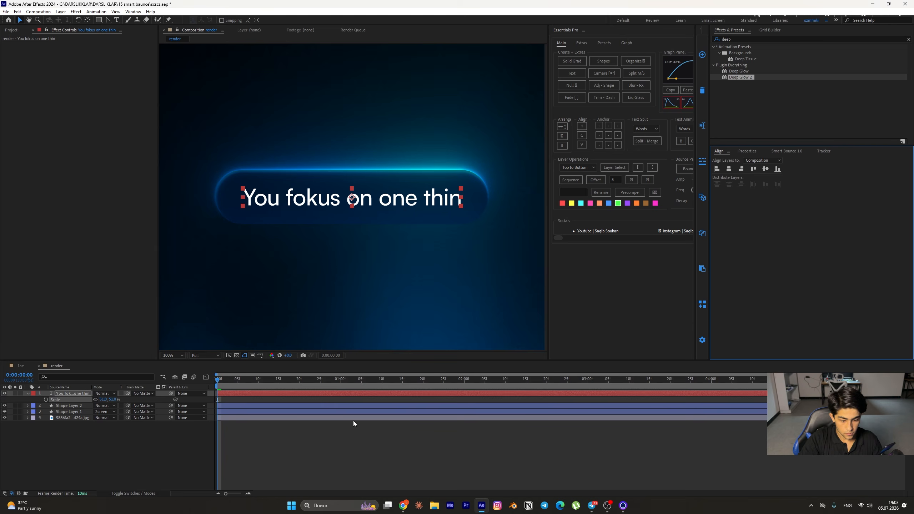
Step: Parent Shape Layer 2 to Shape Layer 1 and centre Shape Layer 1 horizontally in the composition
click(321, 413)
drag(171, 406, 82, 411)
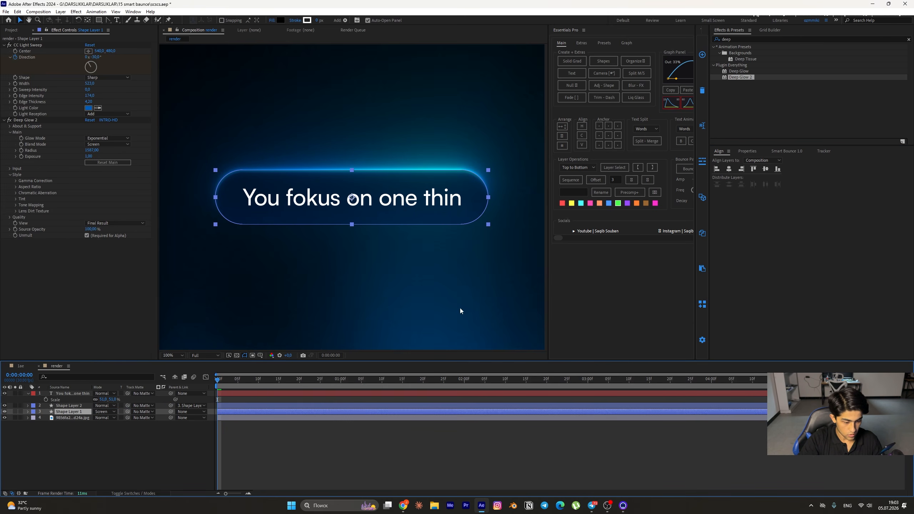
click(731, 169)
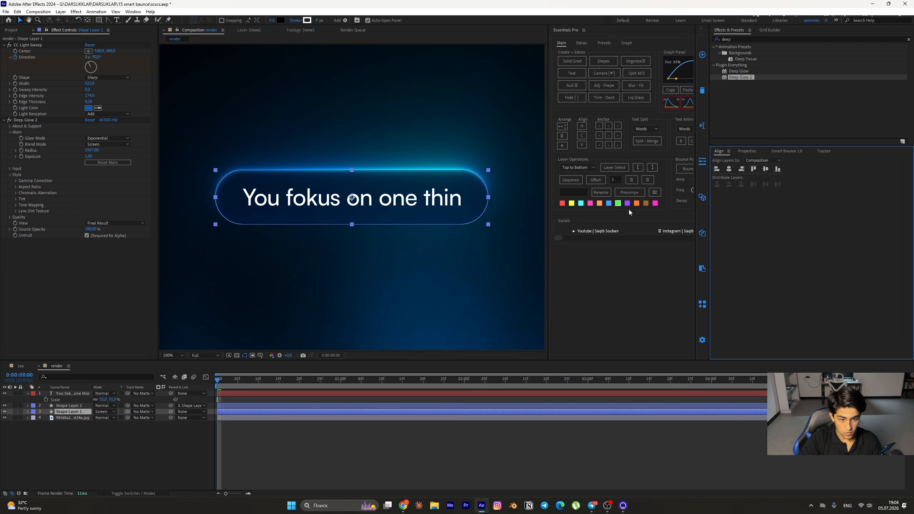
click(393, 445)
scroll(419, 247, down, 3)
scroll(409, 235, up, 4)
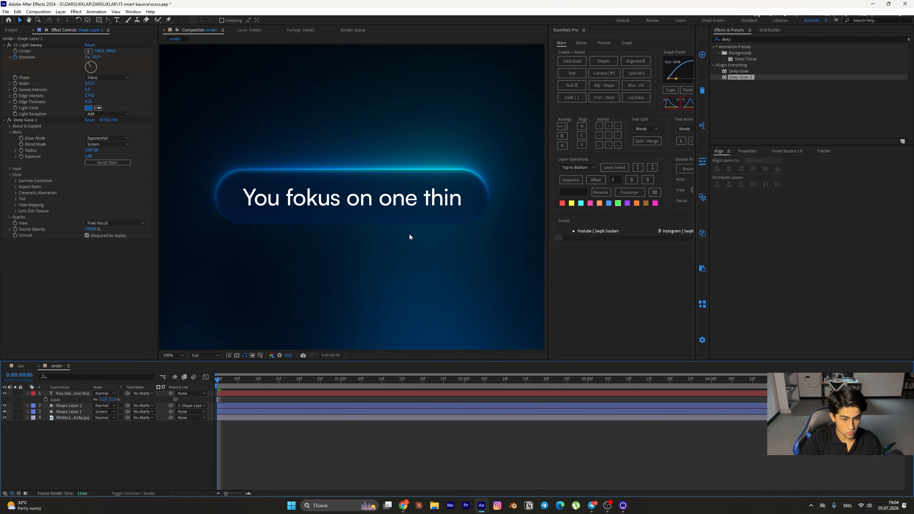
Step: Nudge the text layer slightly up and to the left so it sits visually centred inside the bar
click(392, 203)
key(Up)
key(Up)
key(Up)
key(Up)
key(Up)
key(Up)
key(Up)
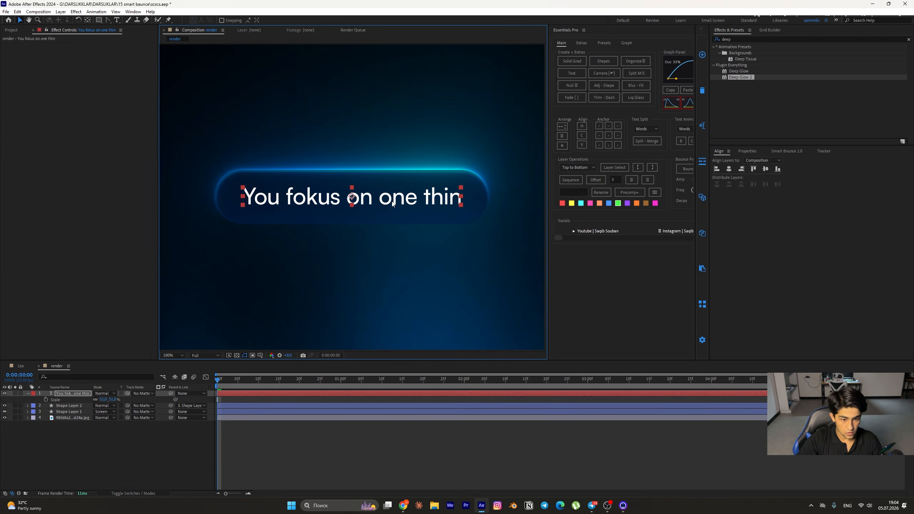
key(Left)
key(Left)
key(Left)
key(Left)
key(Left)
key(Left)
key(Left)
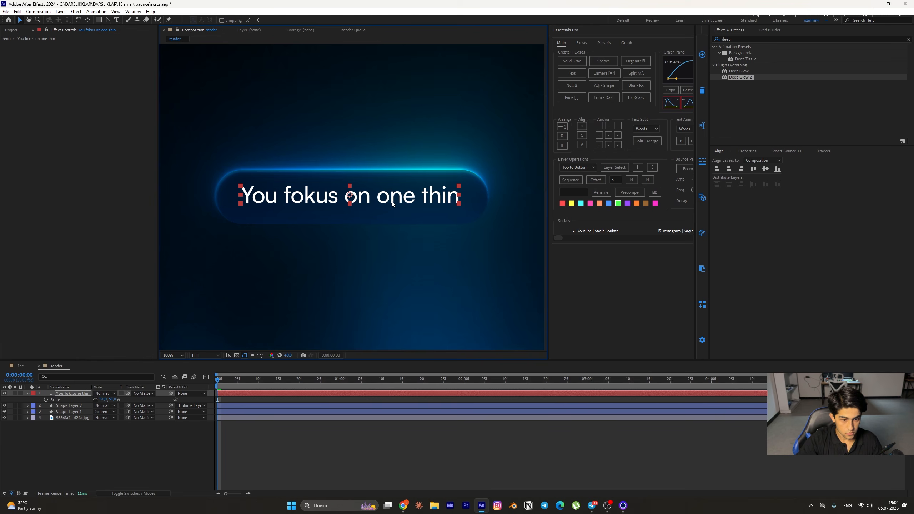
key(Left)
key(Left)
key(Left)
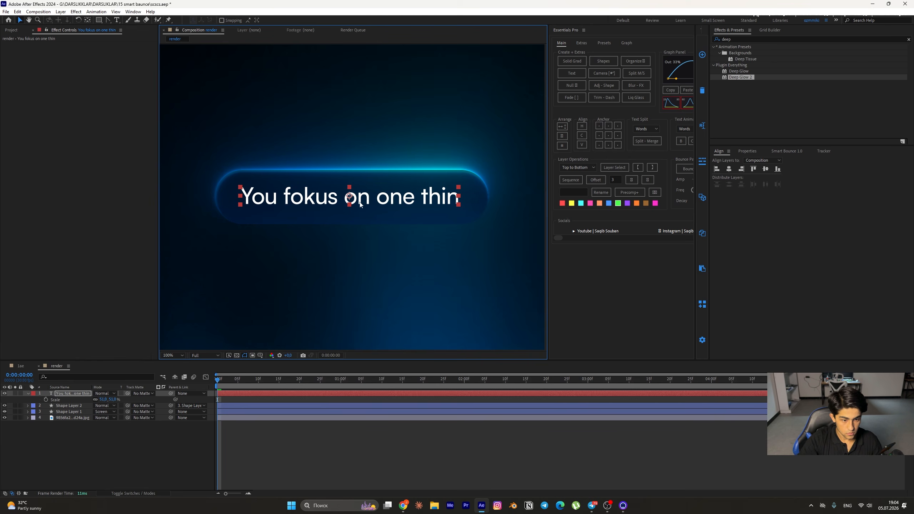
click(390, 445)
scroll(403, 303, down, 4)
scroll(384, 233, up, 4)
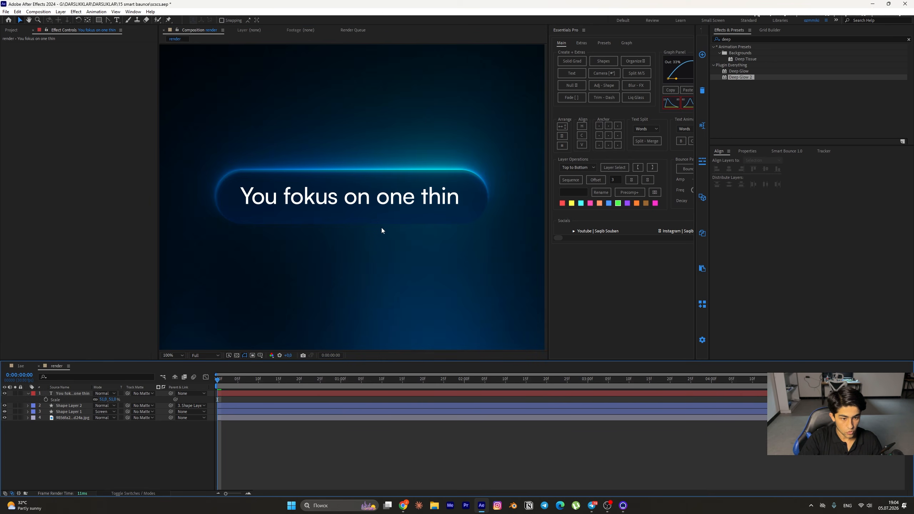
Step: Tighten the letter tracking of the text "You fokus on one thin" to -23
click(367, 197)
click(755, 151)
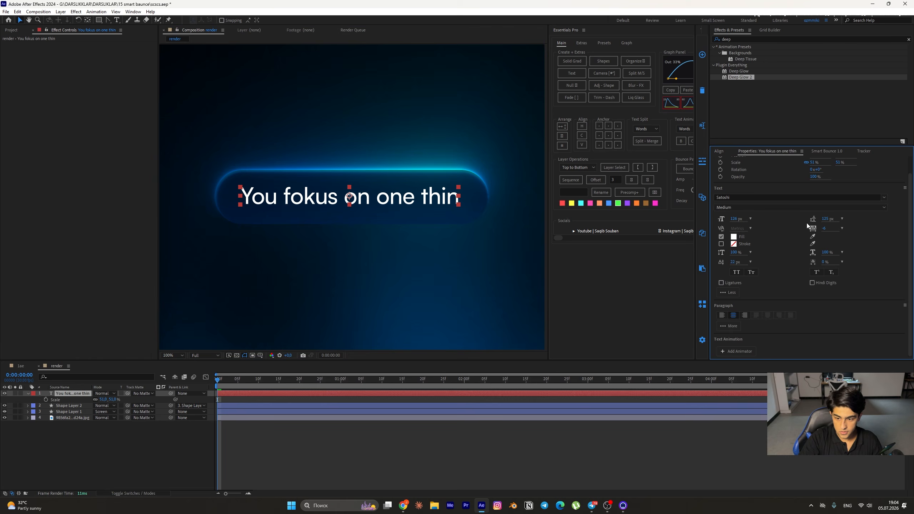
drag(826, 229, 719, 349)
click(468, 443)
scroll(378, 293, down, 3)
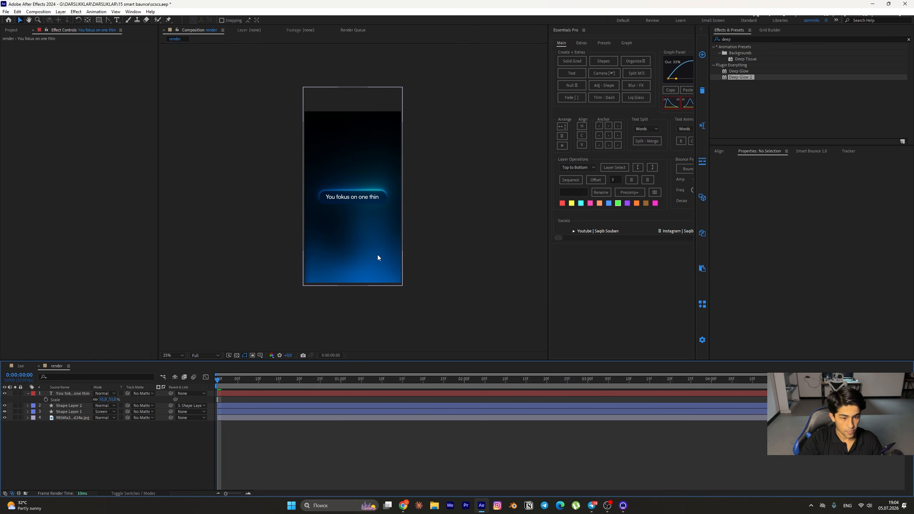
scroll(378, 255, up, 3)
Step: Reduce the text layer's opacity so the white text turns a muted grey, and collapse the layer's properties
click(354, 205)
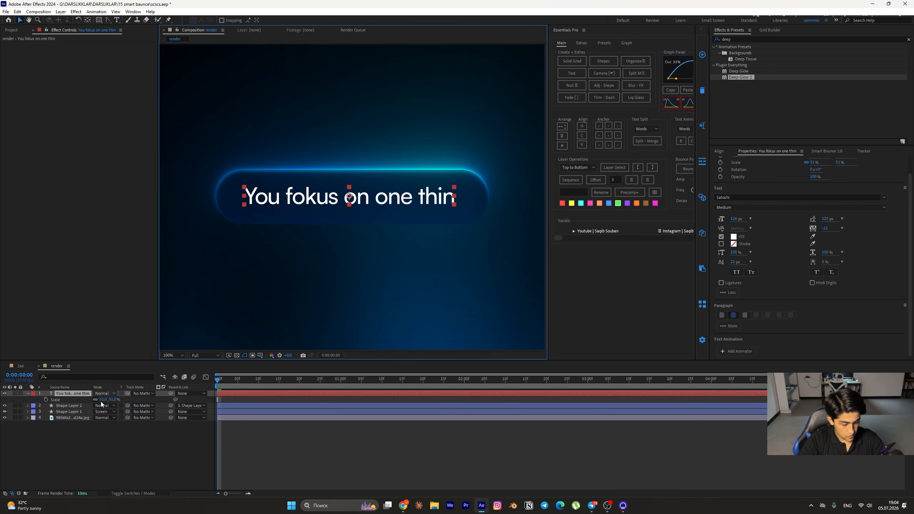
key(t)
drag(98, 399, 96, 400)
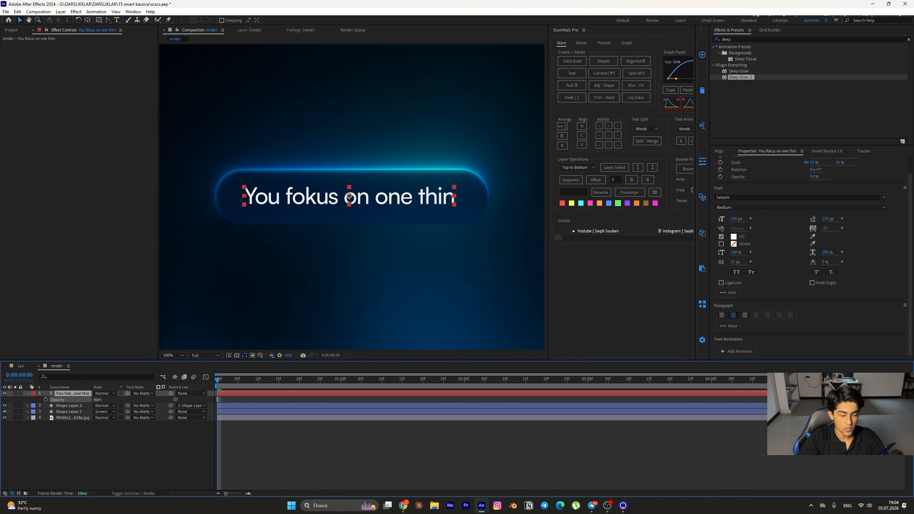
drag(96, 399, 86, 408)
click(116, 439)
scroll(344, 294, down, 4)
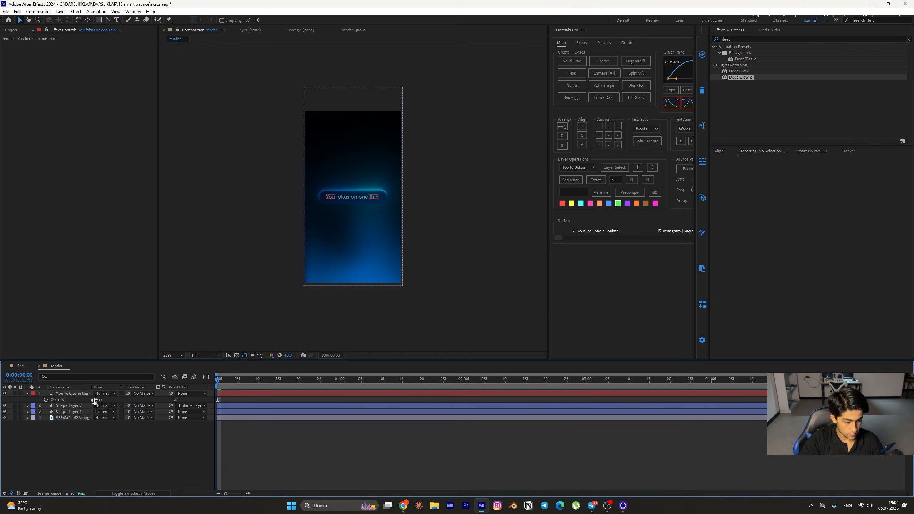
drag(94, 400, 99, 400)
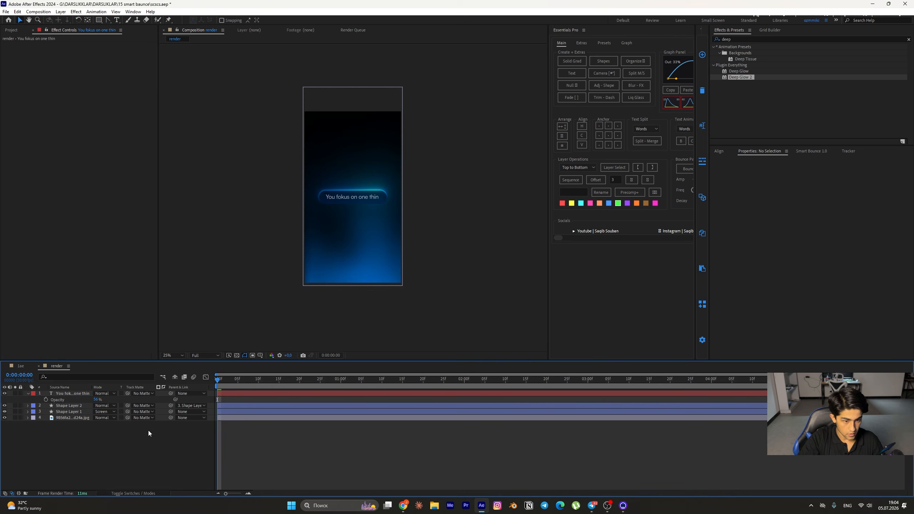
scroll(368, 267, up, 4)
scroll(369, 266, down, 4)
scroll(368, 267, up, 2)
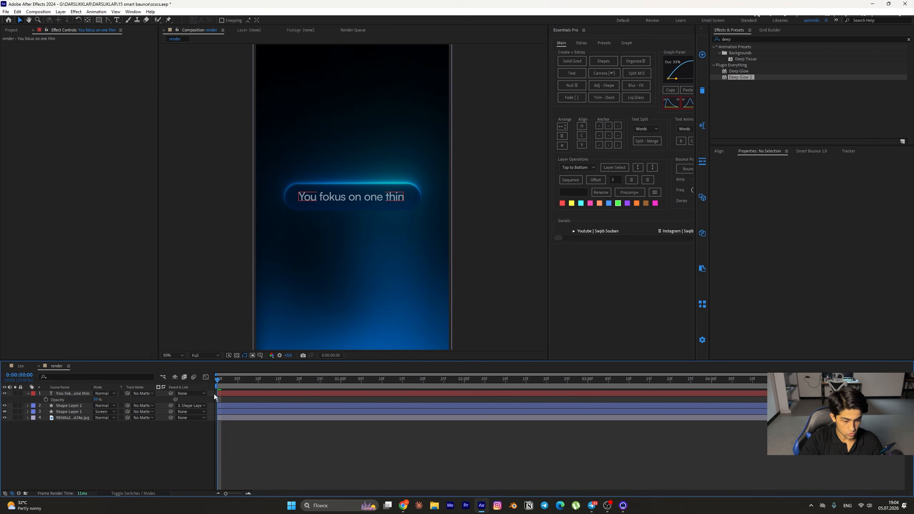
click(29, 393)
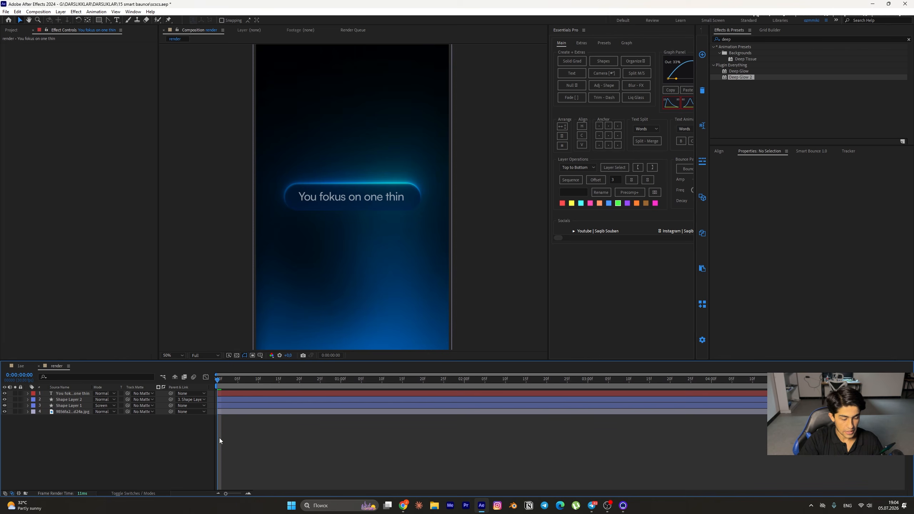
Step: Split the text layer and both shape layers at 0:00:02:20 and group the new second halves above the originals
drag(217, 380, 557, 418)
key(Page_Up)
key(Page_Up)
drag(44, 391, 62, 409)
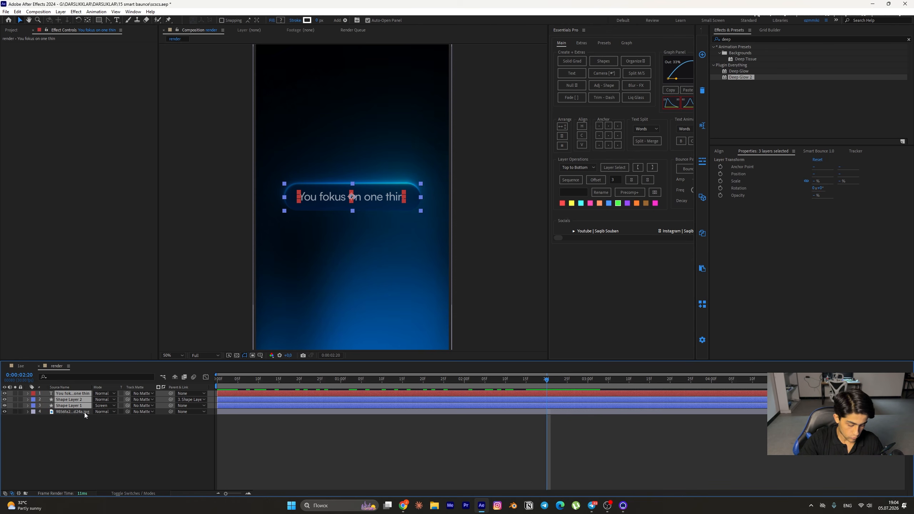
key(ctrl+shift+d)
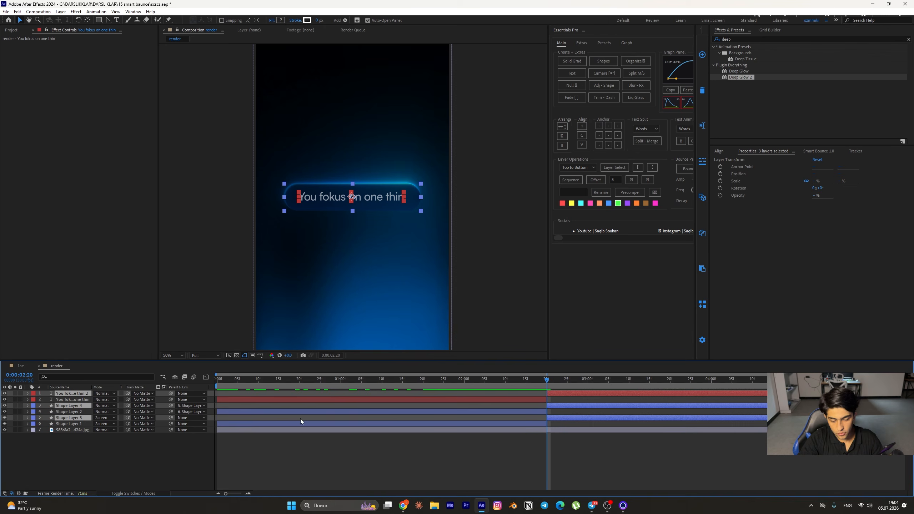
drag(64, 408, 67, 396)
Step: Preview the second segment, stop at 0:00:03:05 and replace the upper text layer's text with "Driving"
key(space)
key(space)
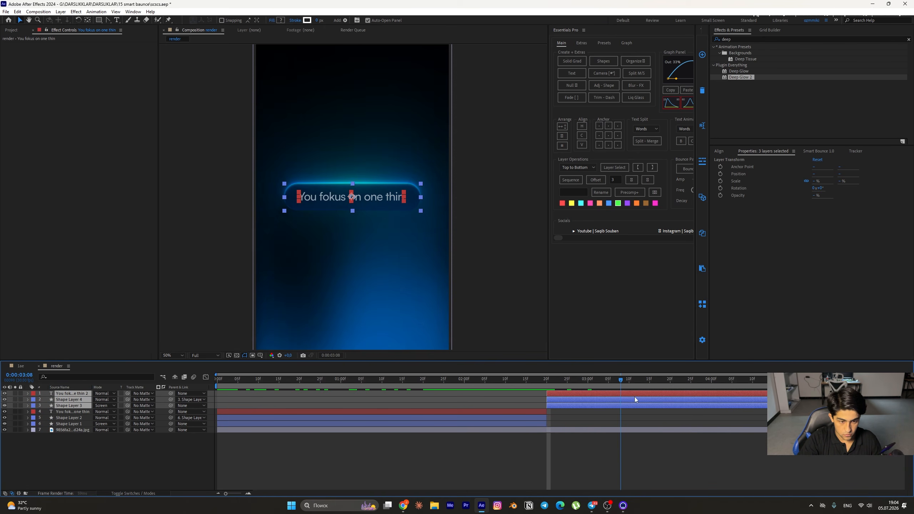
mouse_move(598, 431)
mouse_down()
mouse_move(396, 427)
mouse_move(609, 433)
mouse_up()
click(606, 439)
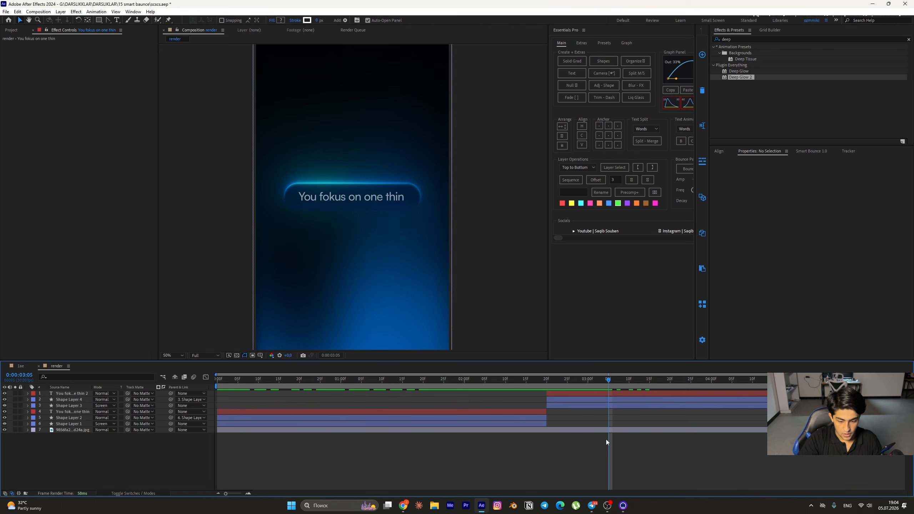
double_click(600, 393)
text(Drib)
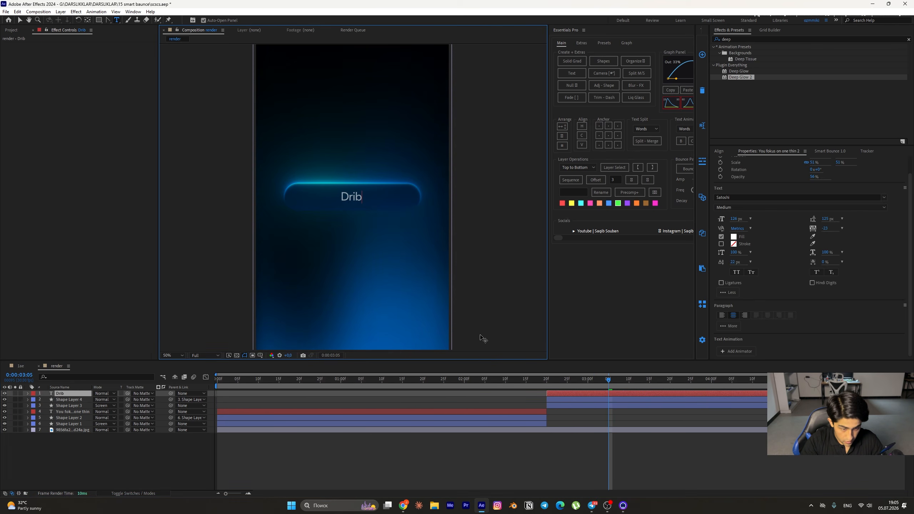
key(BackSpace)
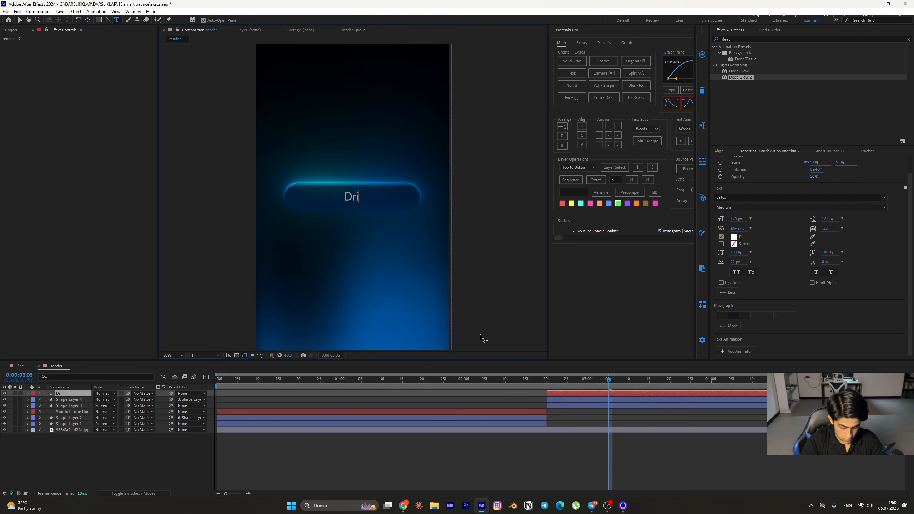
text(ving)
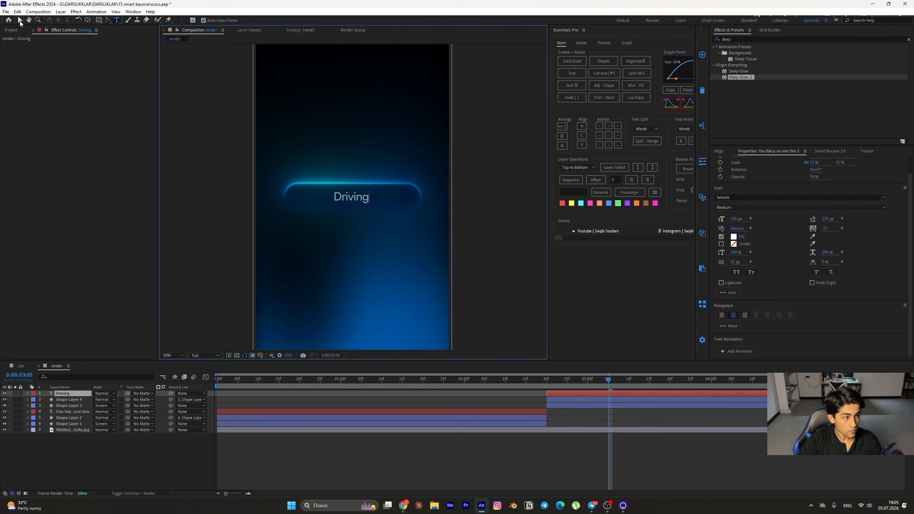
click(20, 23)
Step: Scale the "Driving" text layer to 101% and change its Satoshi font style to Bold
key(s)
drag(105, 399, 121, 401)
click(738, 207)
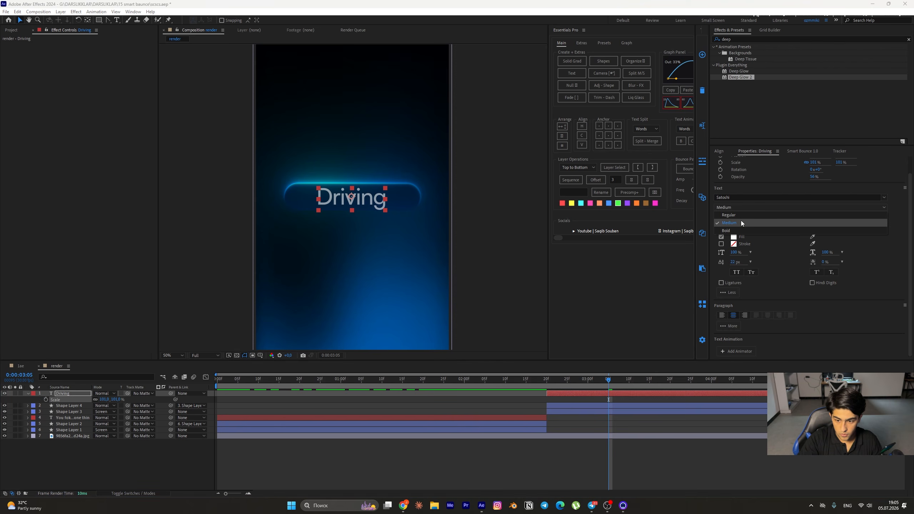
click(734, 231)
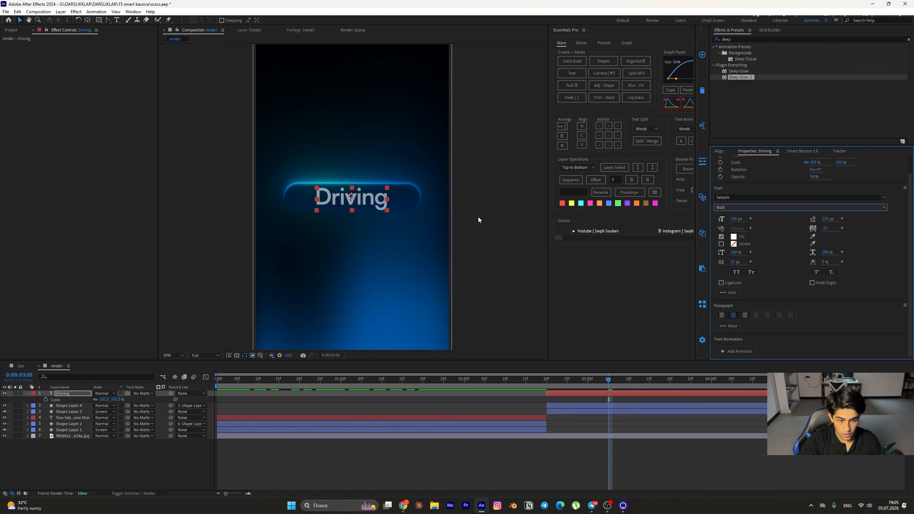
key(slash)
key(Up)
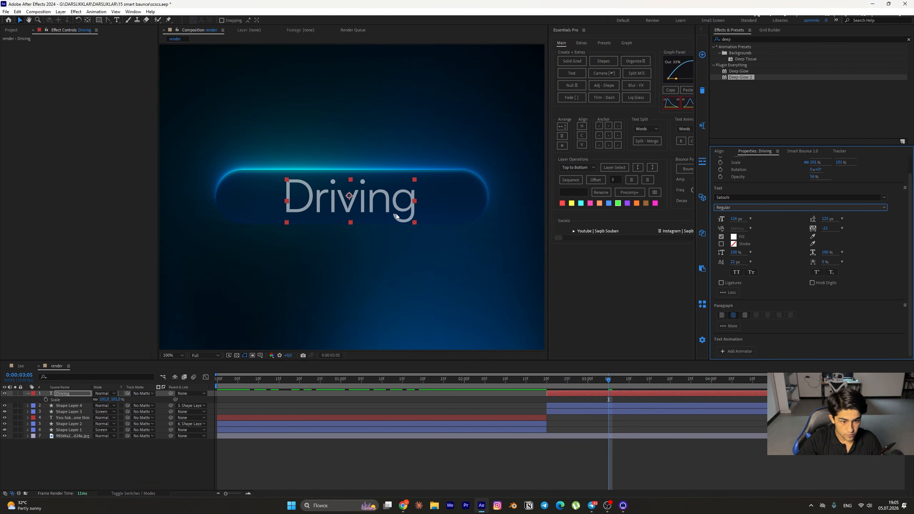
click(400, 483)
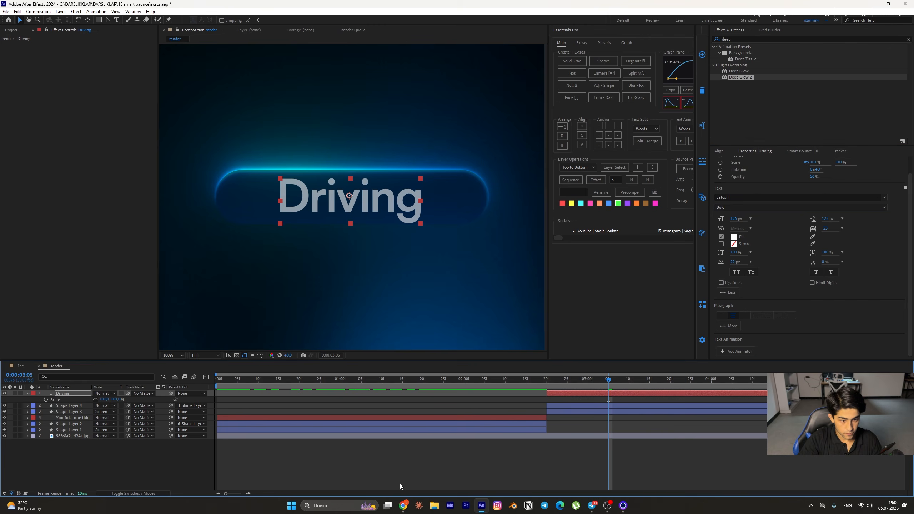
Step: Nudge the "Driving" text slightly upward inside the bar
click(381, 210)
key(Up)
key(Up)
key(Up)
key(Up)
key(Up)
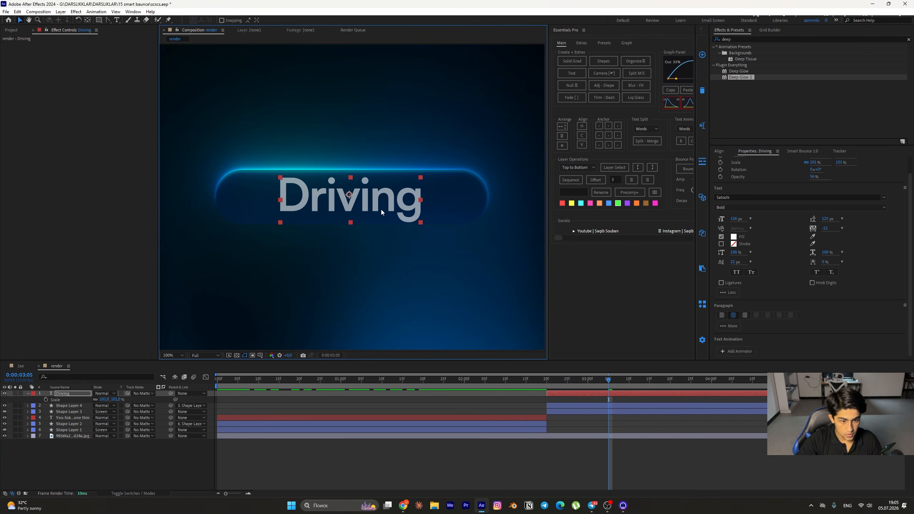
Step: Set the "Driving" layer's blending mode to Overlay and raise its opacity to 100%
click(104, 393)
click(125, 209)
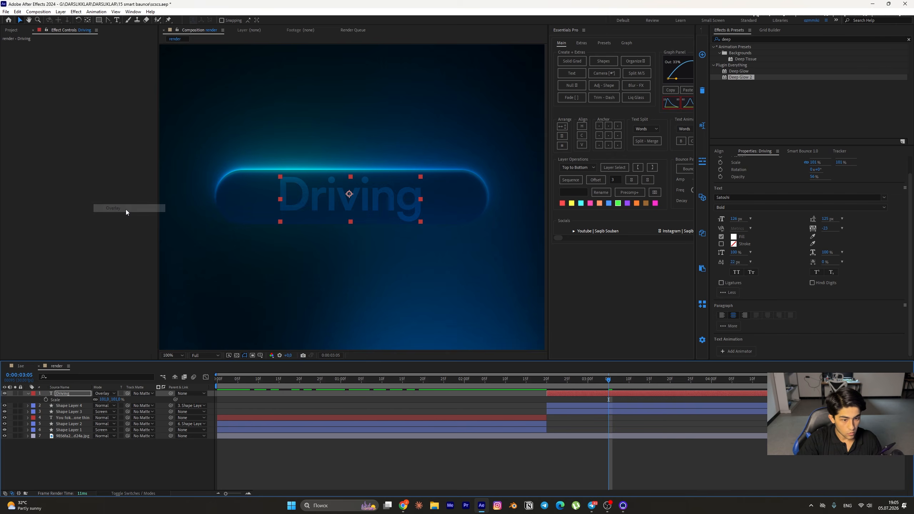
key(t)
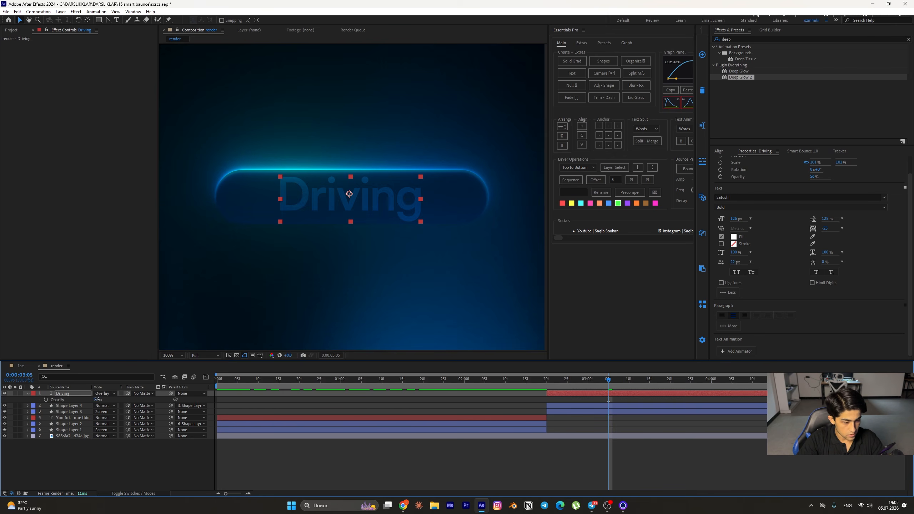
drag(97, 399, 126, 401)
click(157, 456)
scroll(369, 264, down, 1)
scroll(372, 251, up, 1)
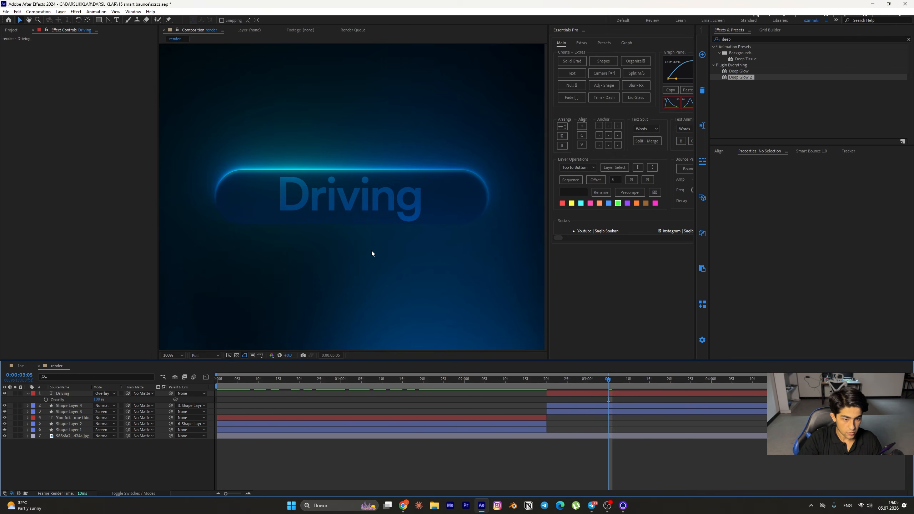
scroll(371, 251, up, 1)
scroll(372, 251, down, 1)
scroll(371, 251, down, 1)
Step: Scrub through the reference composition, then the render composition, to compare how the bar and its text progress over time
click(22, 368)
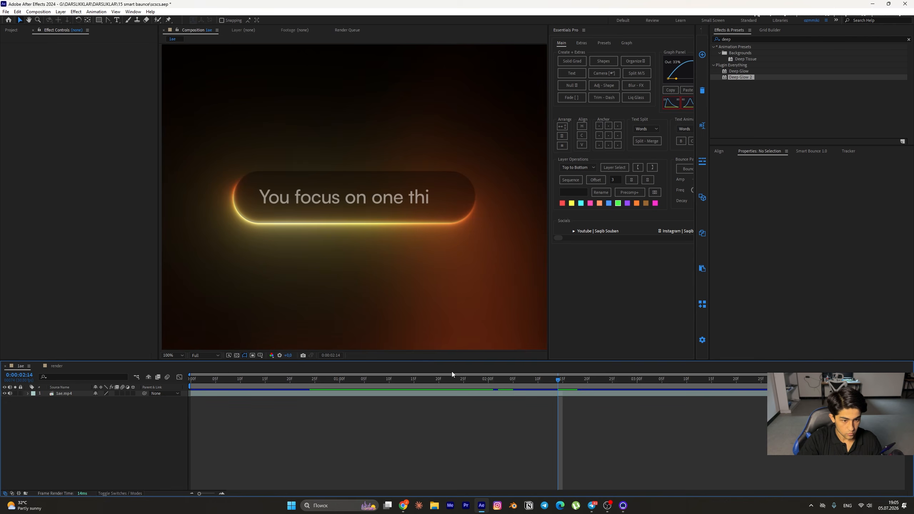
drag(452, 375, 722, 385)
click(57, 367)
drag(510, 379, 334, 402)
click(29, 393)
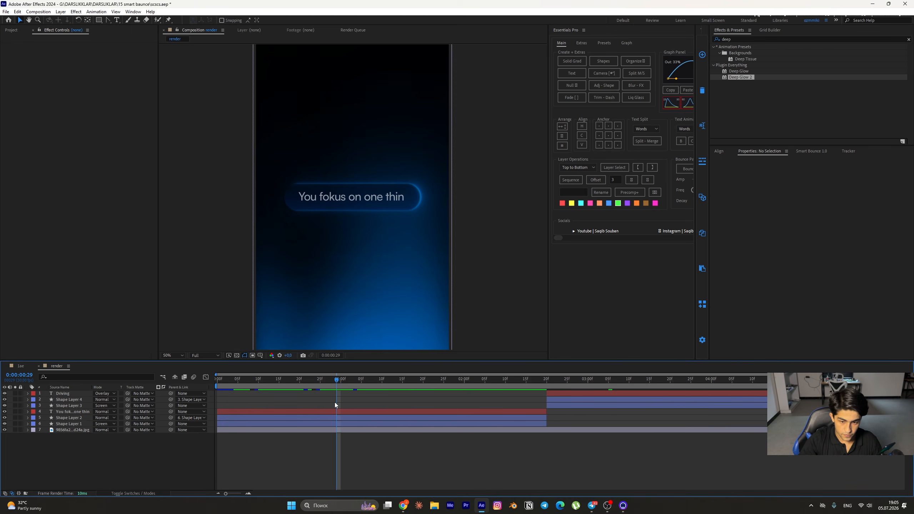
drag(438, 379, 373, 405)
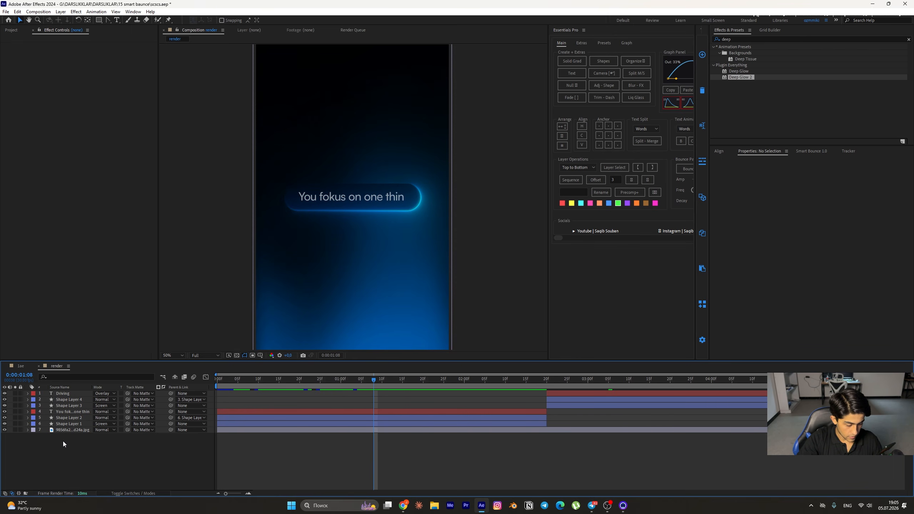
Step: Add a null object, preview the composition, and parent the two text layers and four shape layers to the null
right_click(79, 446)
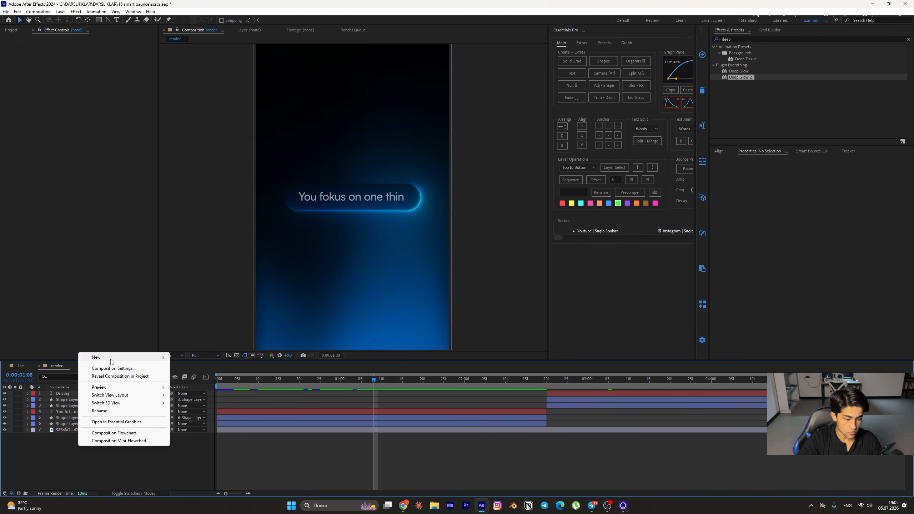
mouse_move(126, 358)
click(205, 400)
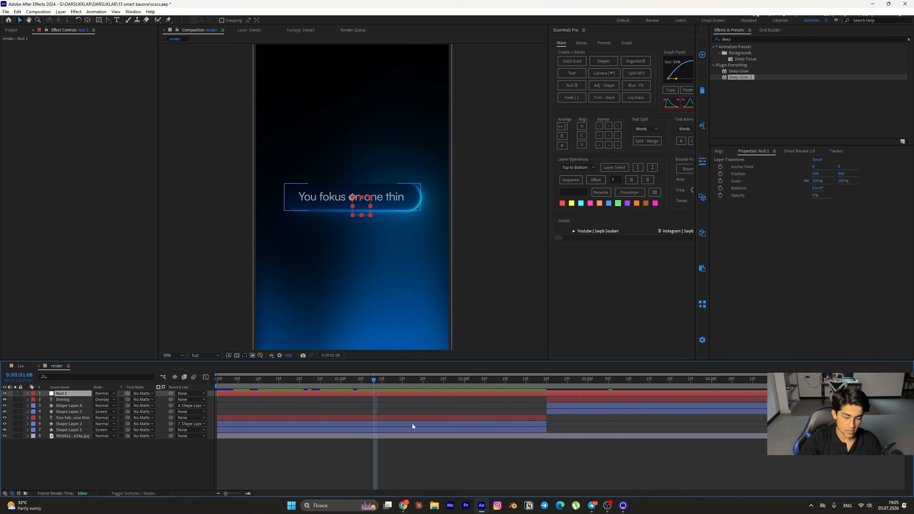
drag(374, 381, 232, 407)
key(space)
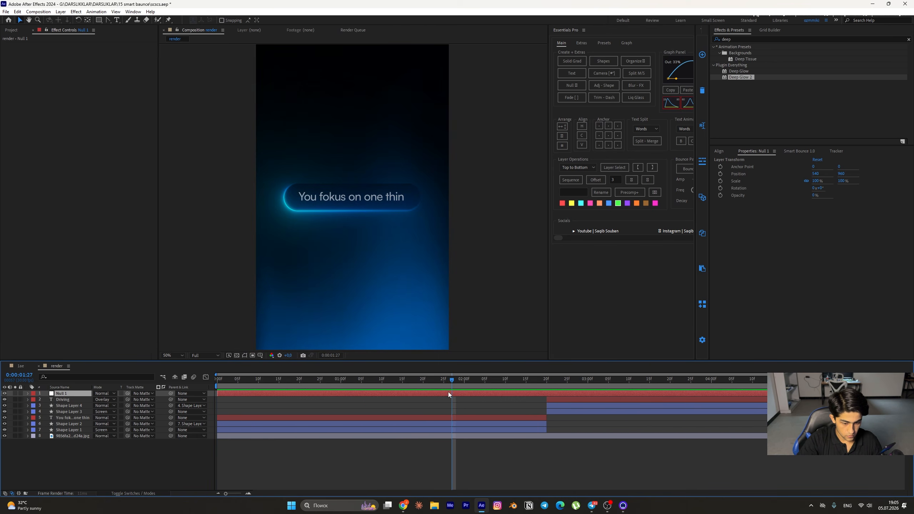
click(452, 381)
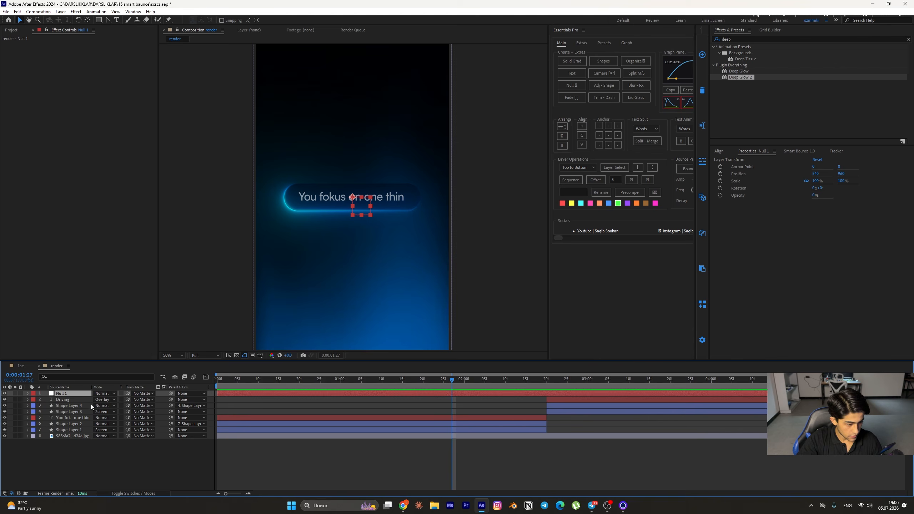
drag(44, 402, 75, 429)
drag(171, 400, 77, 393)
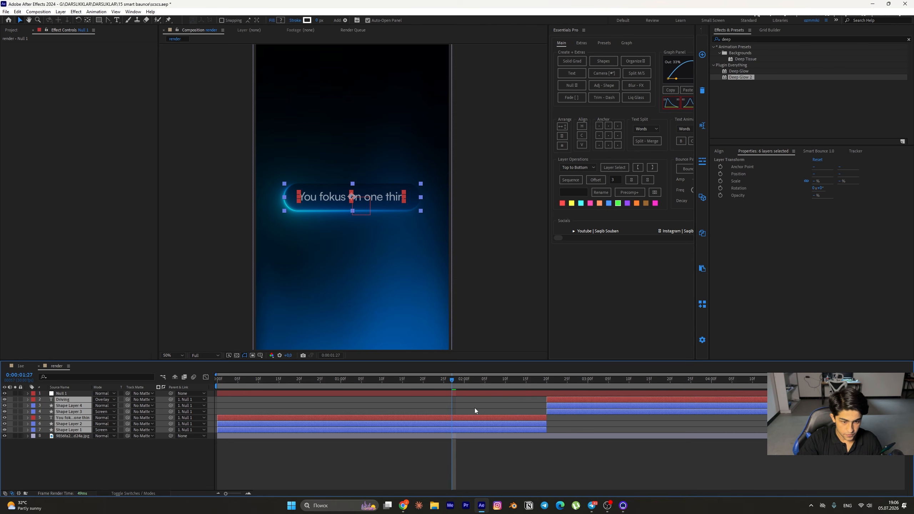
Step: Set the parent of "Driving", Shape Layer 4 and Shape Layer 3 to None
click(564, 462)
click(563, 402)
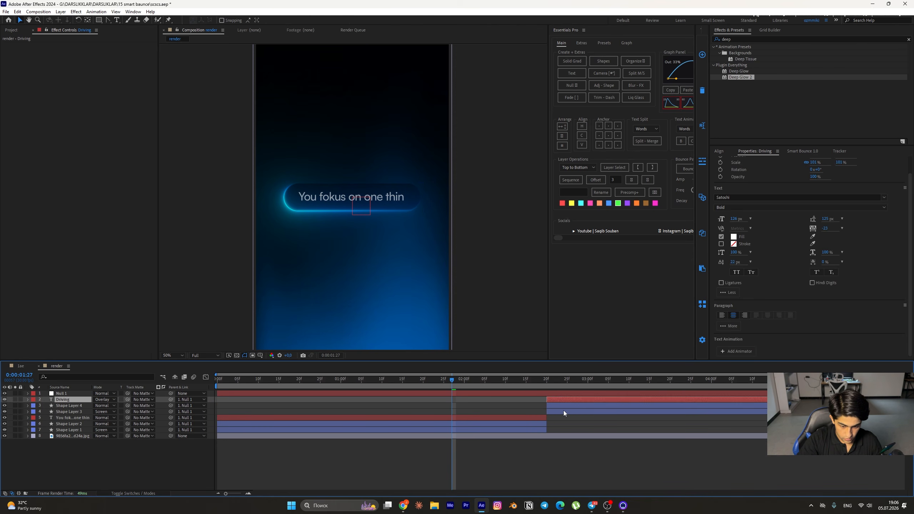
shift+click(561, 413)
click(190, 399)
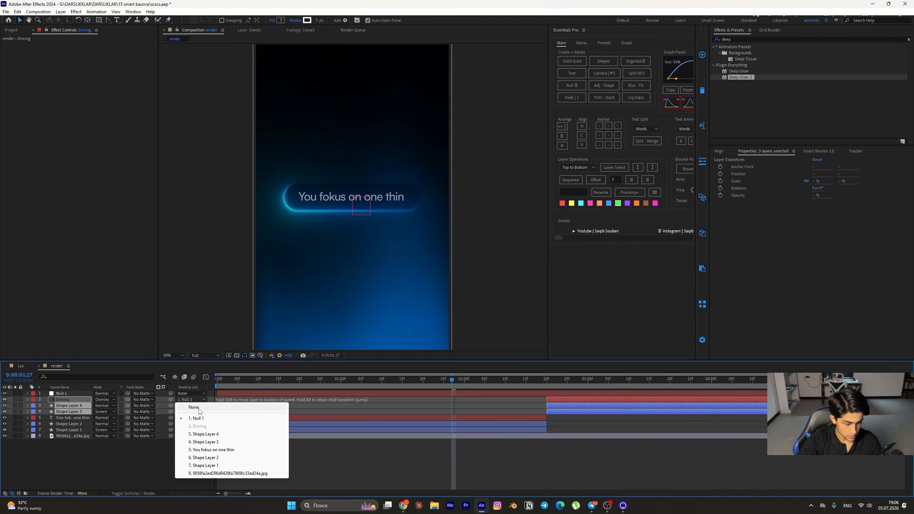
click(187, 406)
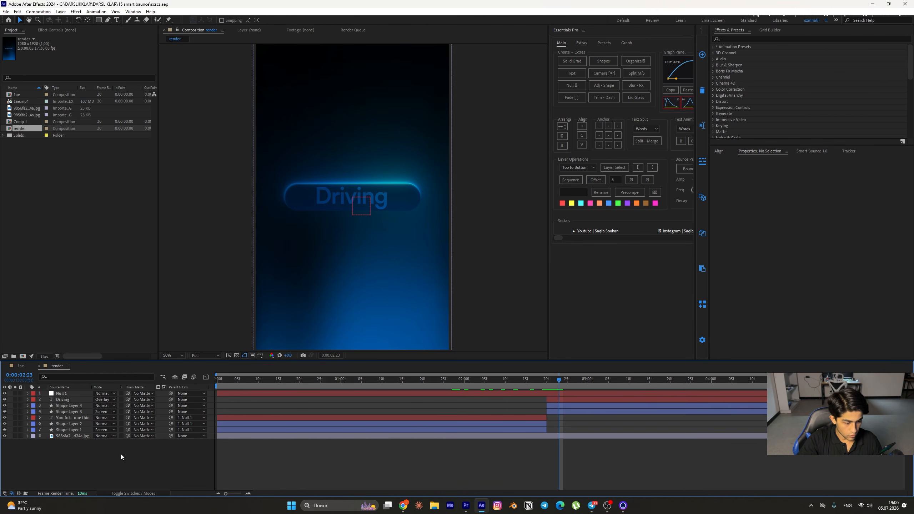
Step: Add a second null object and set the Null 1 layer's label colour to green
right_click(125, 456)
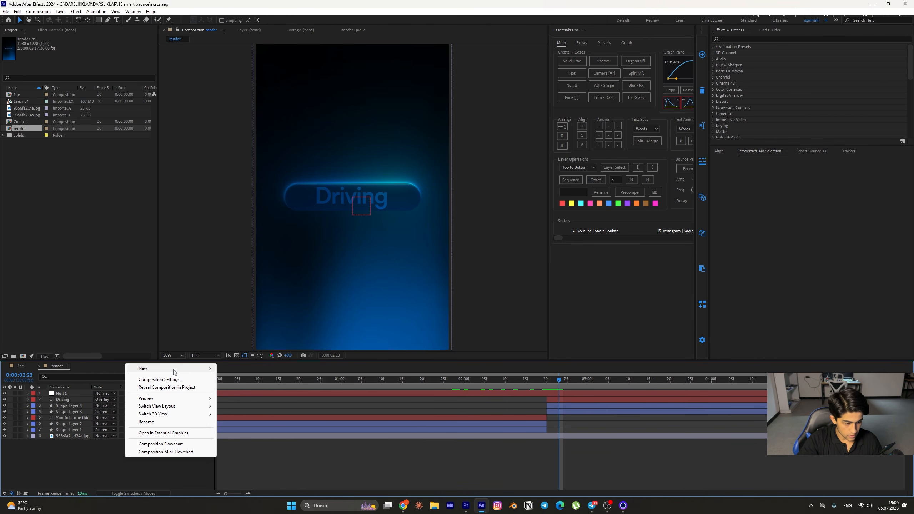
mouse_move(174, 369)
click(239, 411)
click(560, 398)
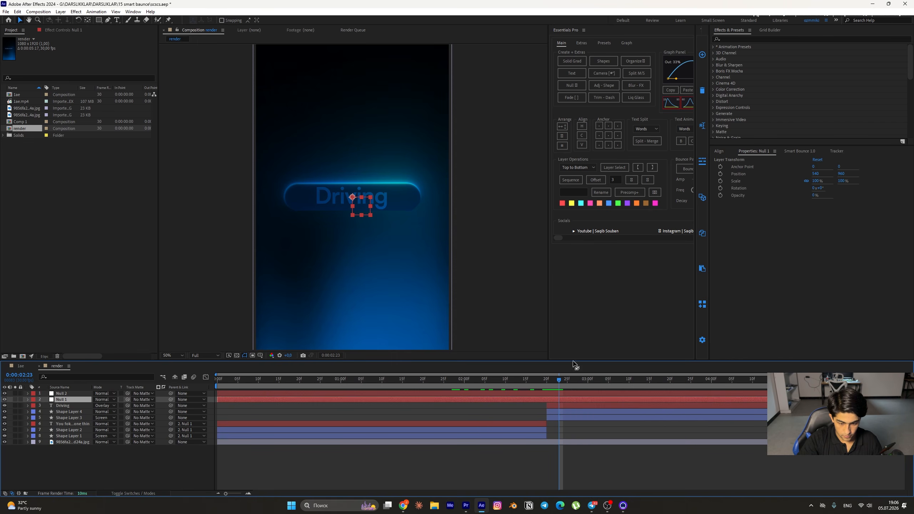
click(619, 204)
Step: Parent "Driving", Shape Layer 4 and Shape Layer 3 to Null 1 and trim Null 1's start to 0:00:02:20
drag(559, 380, 547, 387)
click(552, 406)
shift+click(553, 418)
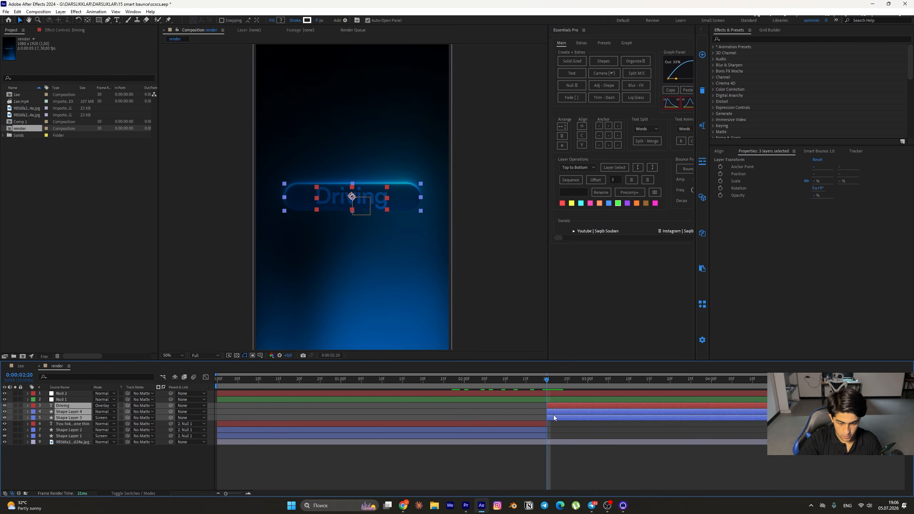
drag(171, 406, 104, 399)
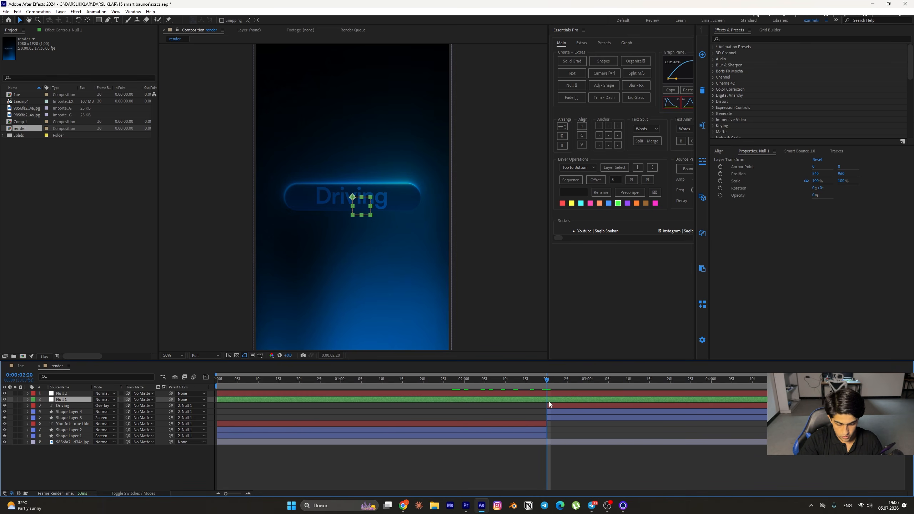
key(alt+bracketleft)
Step: Add a 100% Scale keyframe to Null 2 at 0:00:01:17
drag(542, 380, 411, 381)
click(455, 392)
key(p)
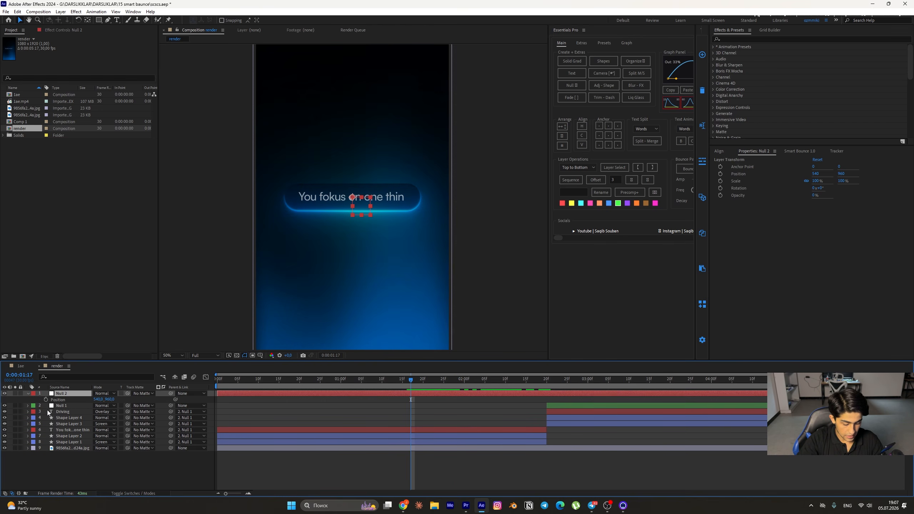
key(s)
key(Home)
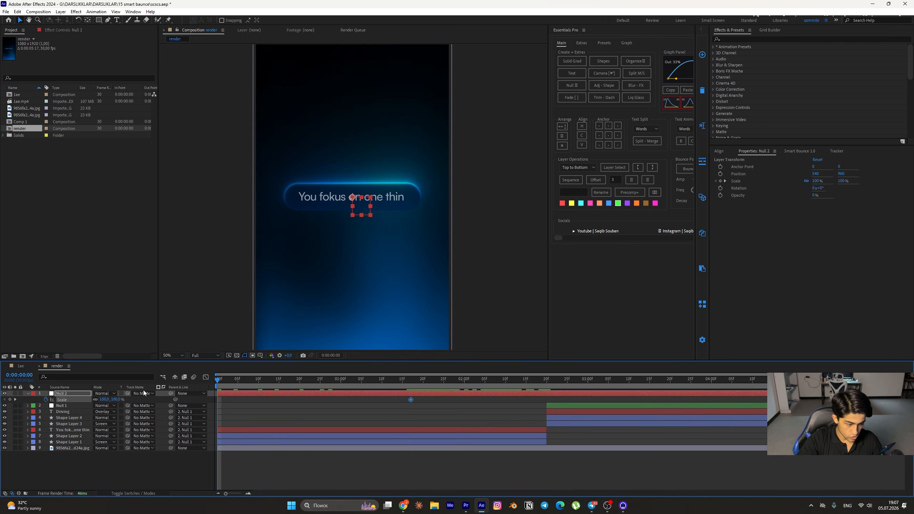
drag(104, 400, 382, 413)
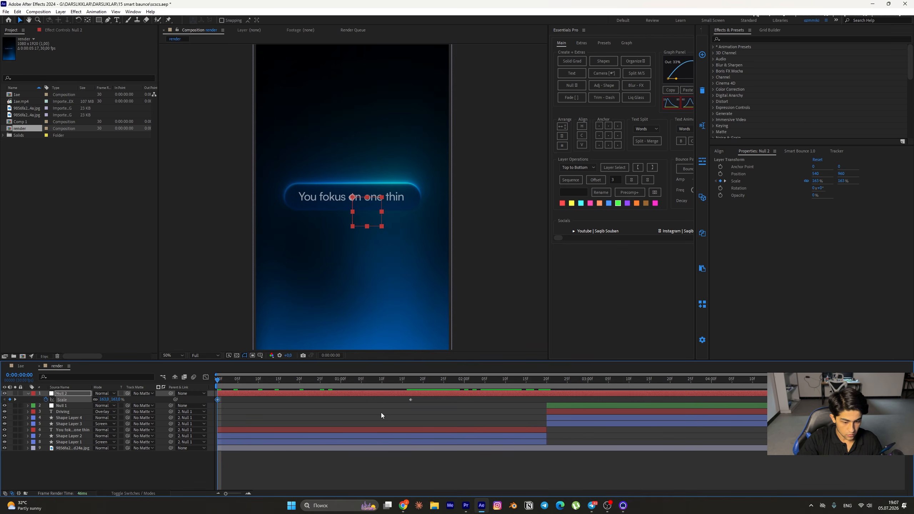
key(ctrl+z)
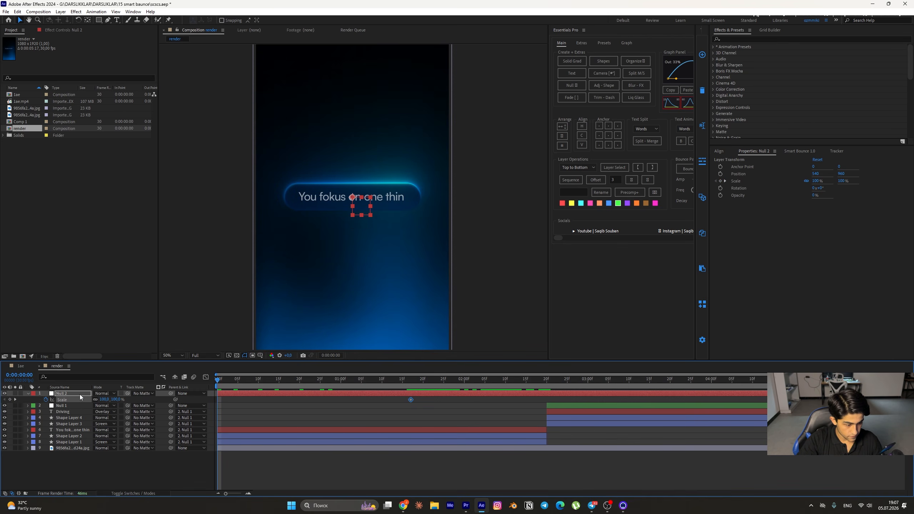
drag(79, 394, 78, 406)
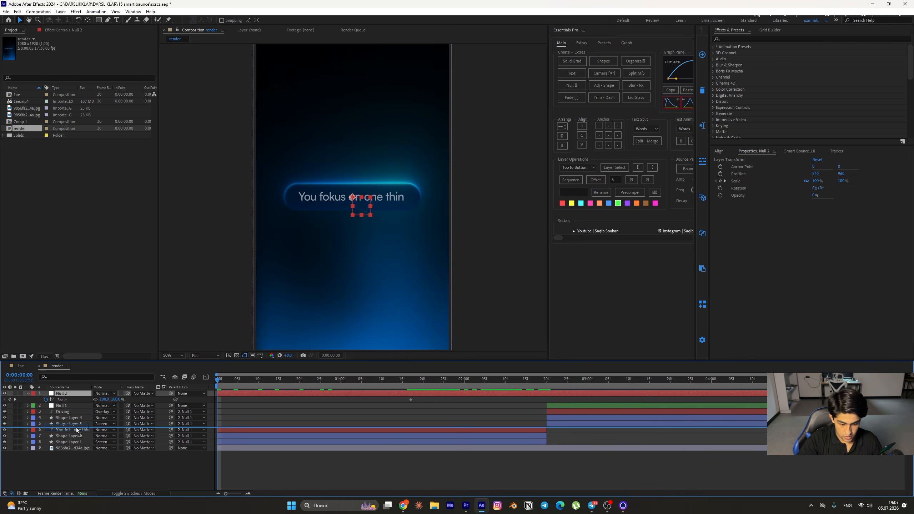
drag(77, 430, 53, 401)
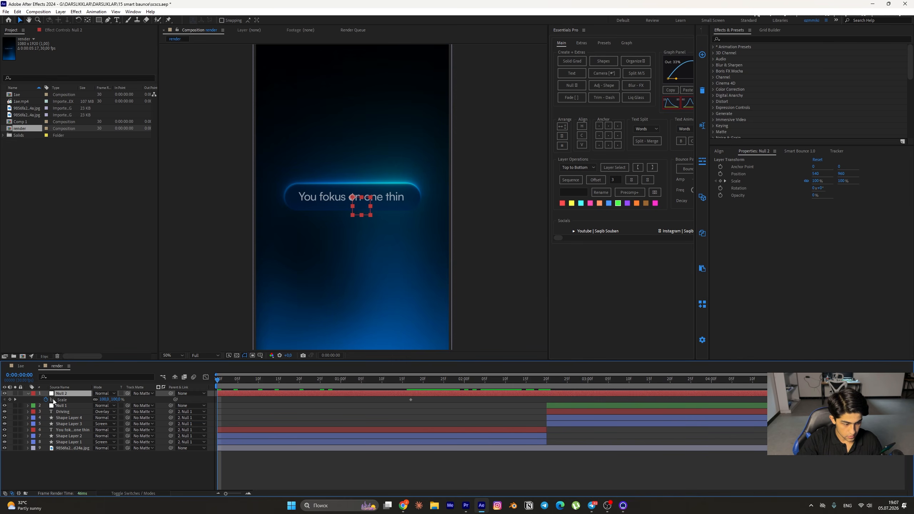
Step: Parent the "You fokus on one thin" text, Shape Layer 2 and Shape Layer 1 to Null 2
click(28, 394)
click(534, 426)
shift+click(531, 437)
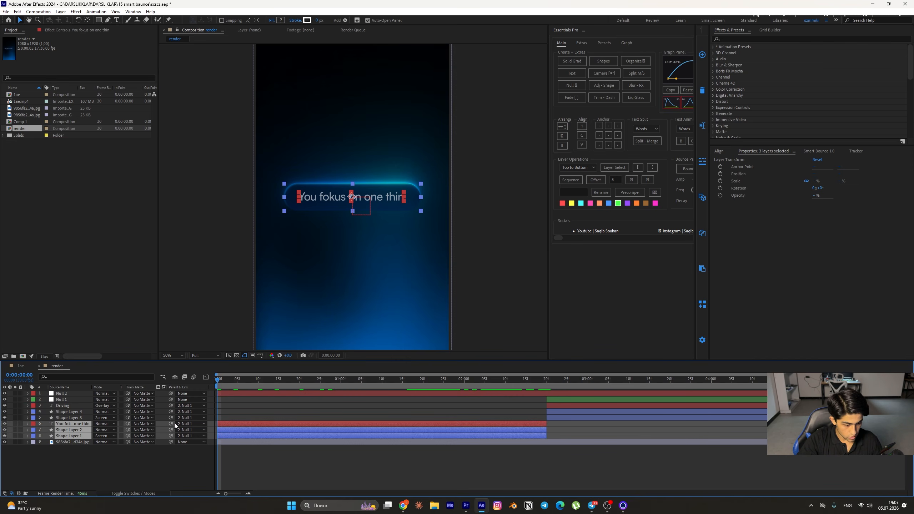
drag(172, 424, 63, 393)
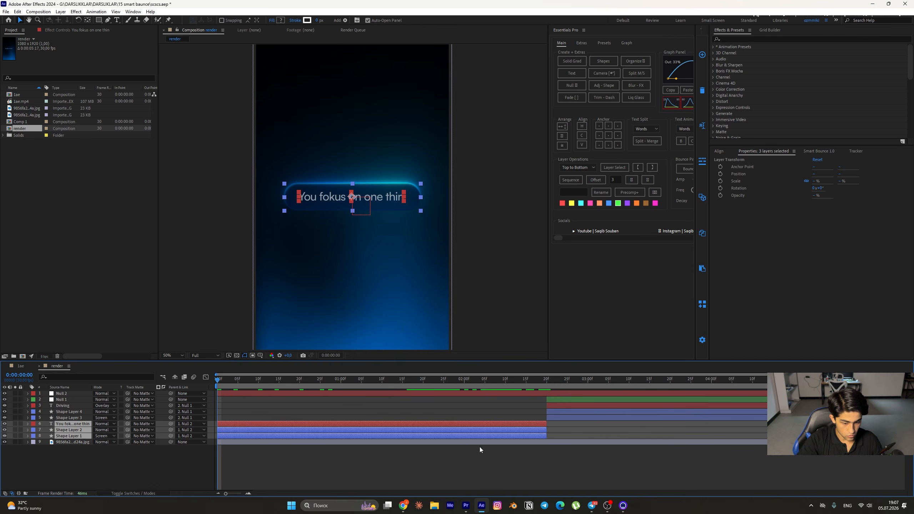
Step: Set Null 2's scale to 230% at the first frame to create the opening Scale keyframe
drag(341, 386, 270, 428)
click(438, 396)
key(u)
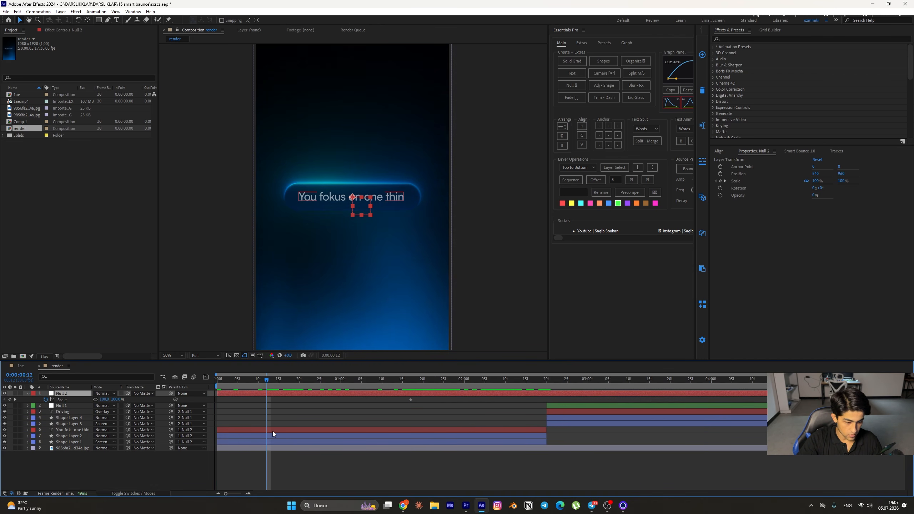
drag(265, 385, 213, 391)
drag(103, 399, 148, 401)
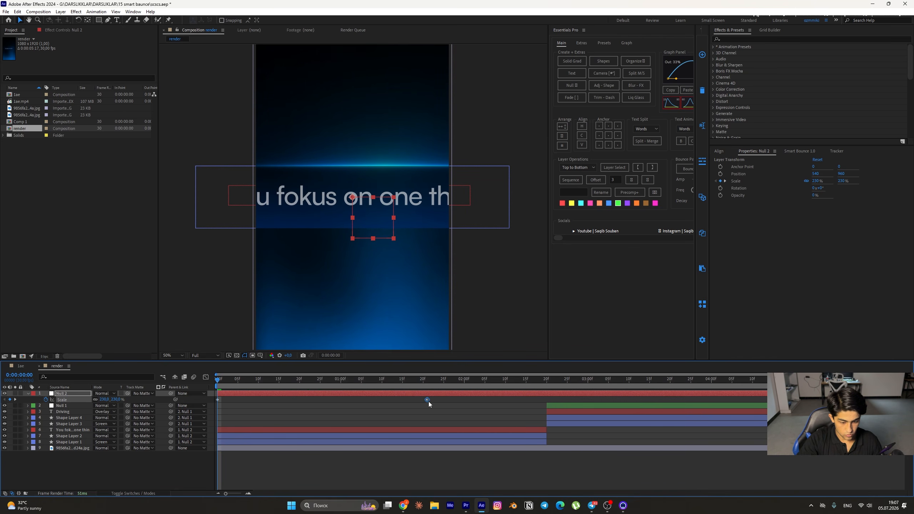
Step: Move Null 2's 100% Scale keyframe to about 0:00:01:24, ease both keyframes into a fast start with a long slowdown, and preview it
drag(428, 401, 225, 412)
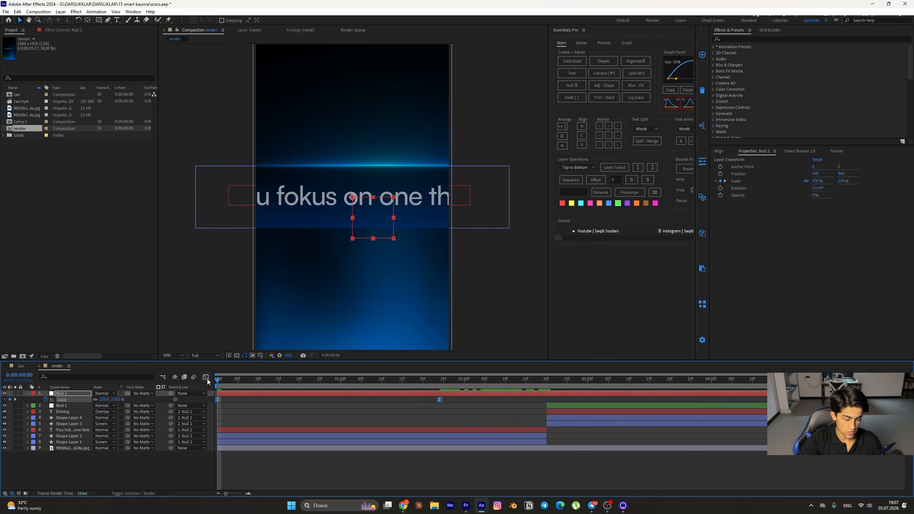
click(207, 377)
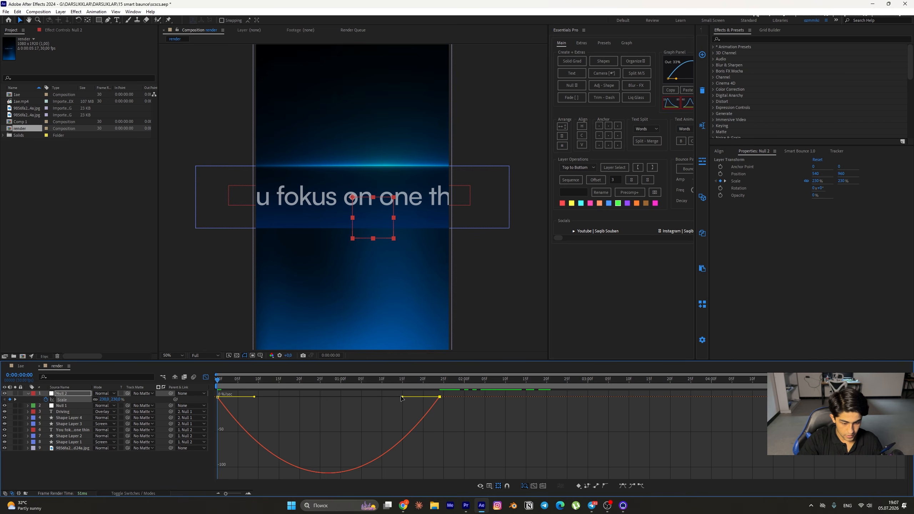
drag(402, 398, 305, 394)
key(space)
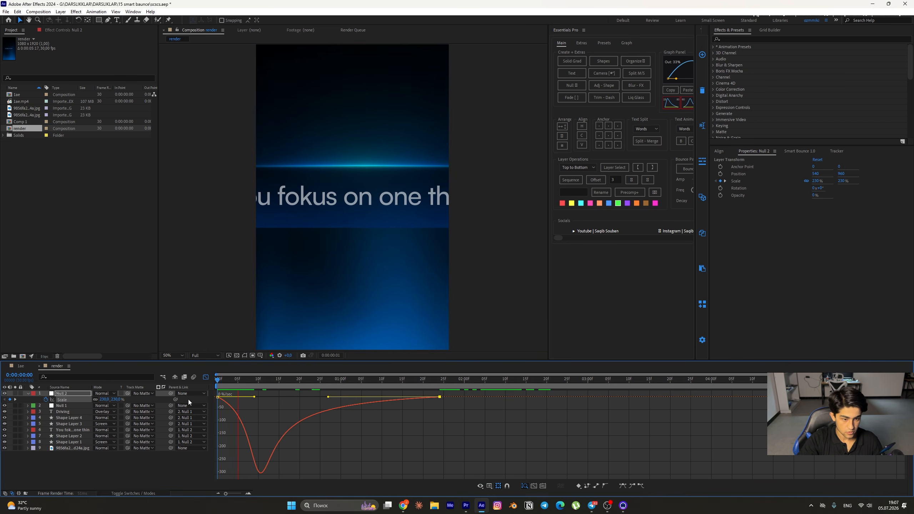
click(205, 378)
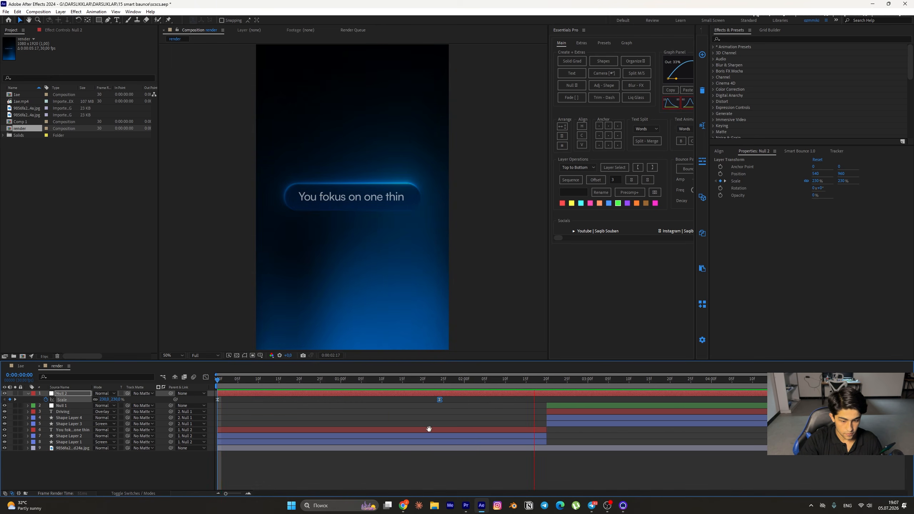
key(space)
Step: Scale Null 1 to about 311% at 0:00:02:26 to enlarge the "Driving" bar
click(573, 381)
click(573, 405)
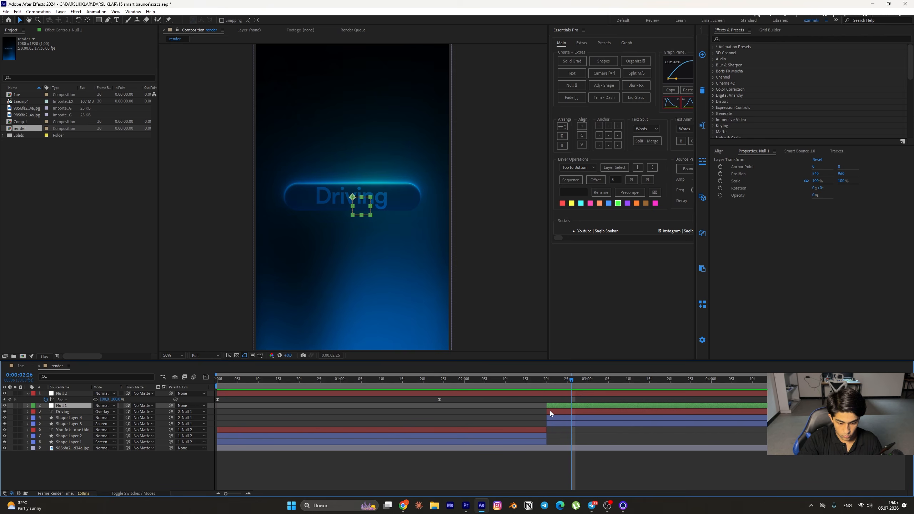
key(s)
drag(105, 413, 177, 407)
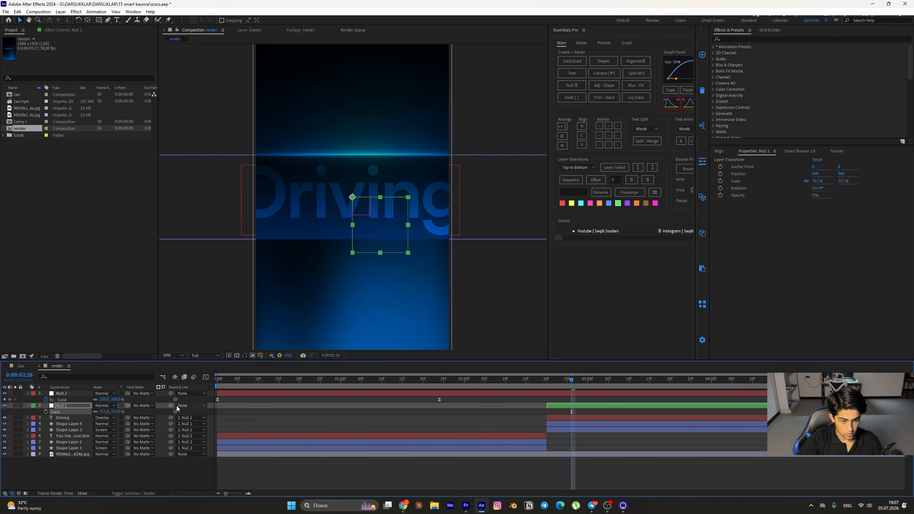
Step: Shift Null 1's X position to about -174 so the enlarged bar's rounded right end sits inside the frame
key(comma)
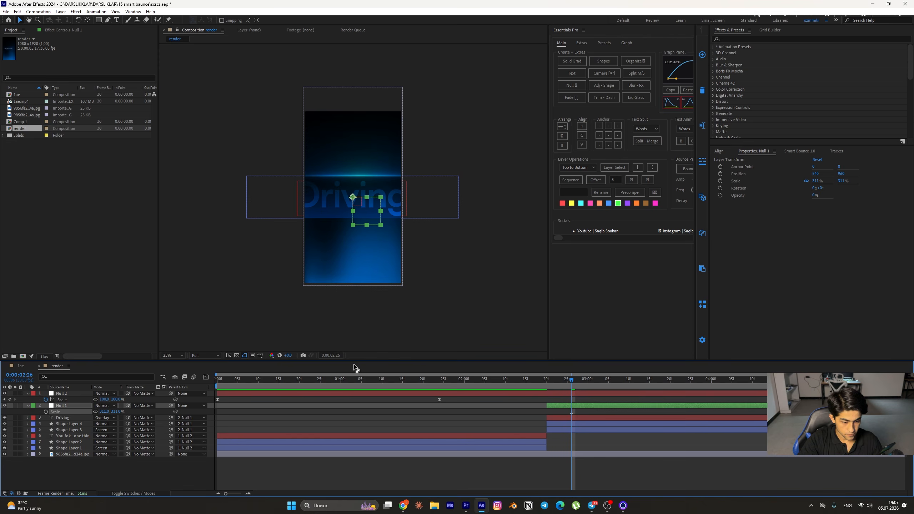
key(p)
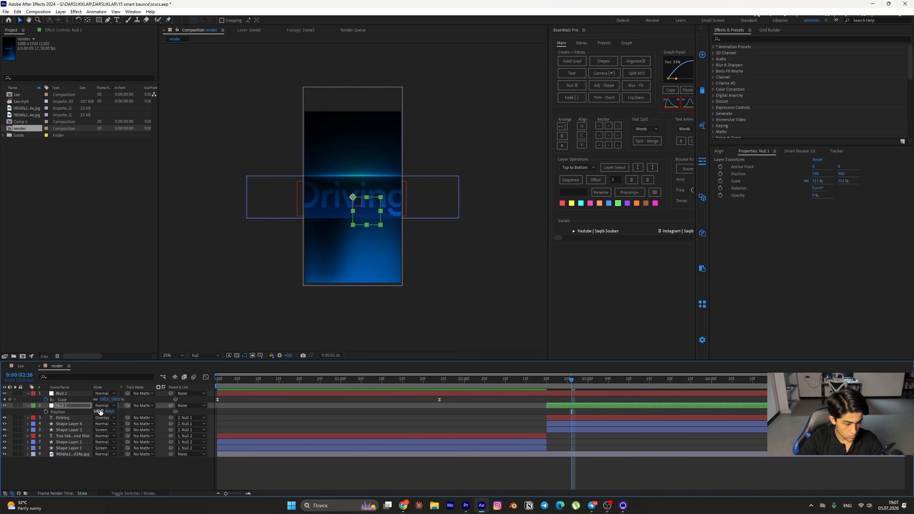
drag(100, 412, 24, 412)
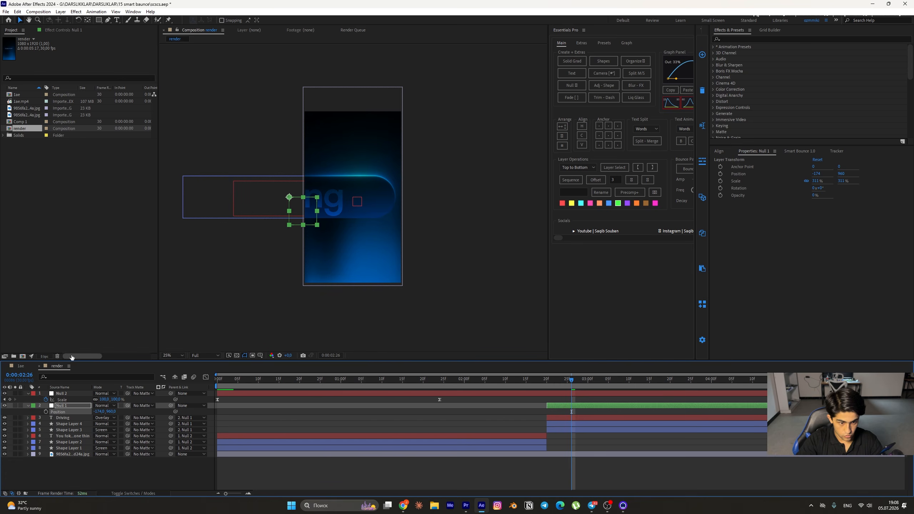
scroll(392, 272, up, 2)
Step: Nudge the "Driving" text toward the bar's right end and slightly upward
click(563, 419)
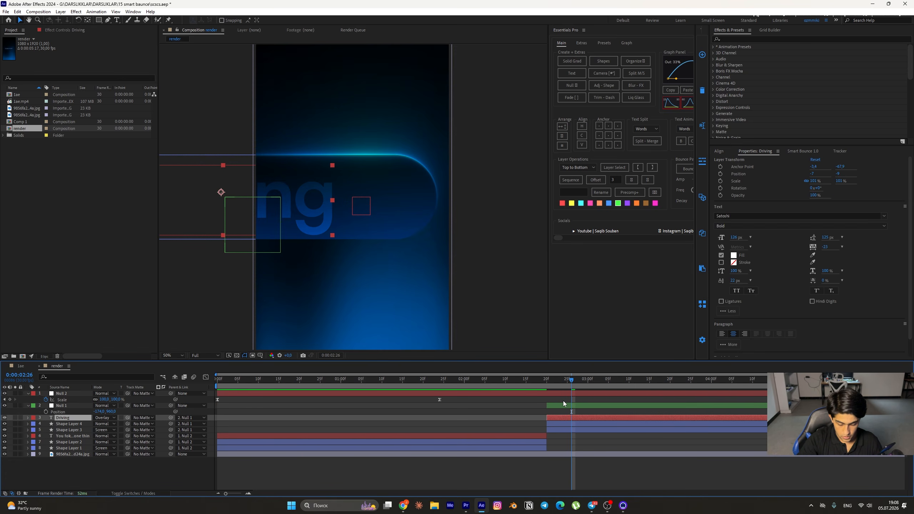
key(shift+Right)
key(shift+Right)
key(shift+Right)
key(shift+Right)
key(shift+Right)
key(shift+Right)
key(shift+Right)
key(shift+Right)
key(shift+Right)
key(shift+Right)
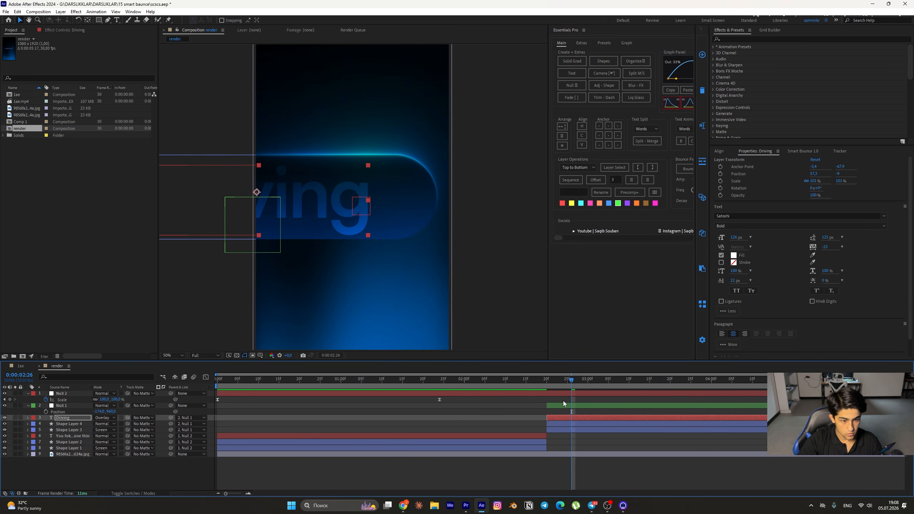
key(shift+Right)
key(Up)
key(Up)
key(Up)
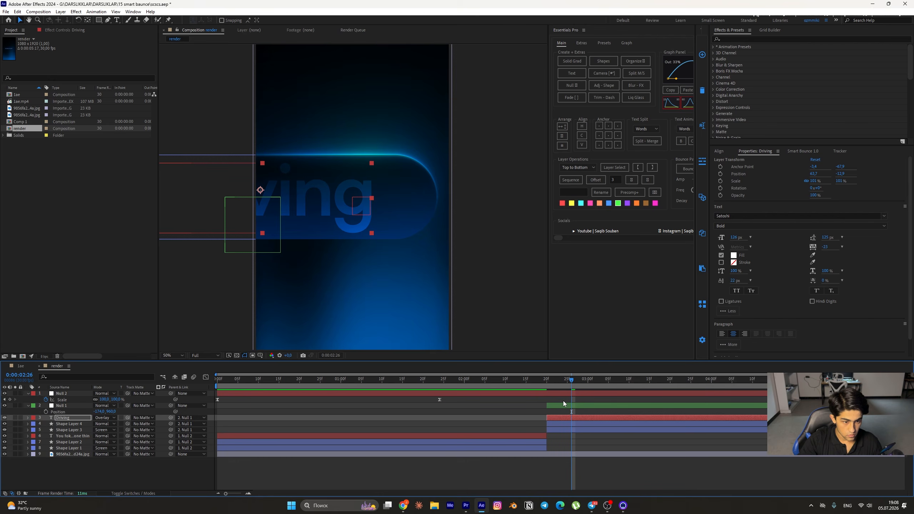
key(Up)
right_click(563, 400)
Step: Add a 100% Scale keyframe to Null 2 at 0:00:02:09
drag(573, 381, 502, 387)
click(513, 395)
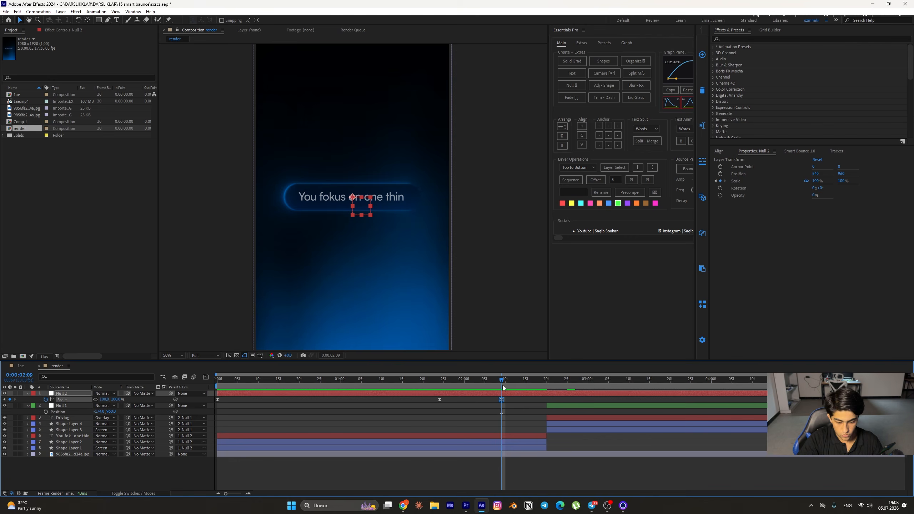
drag(503, 386, 605, 400)
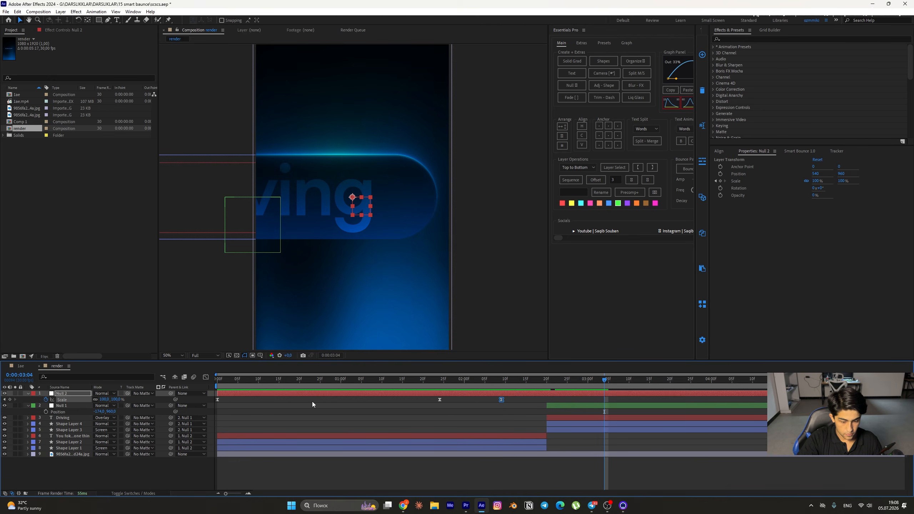
drag(105, 403, 94, 401)
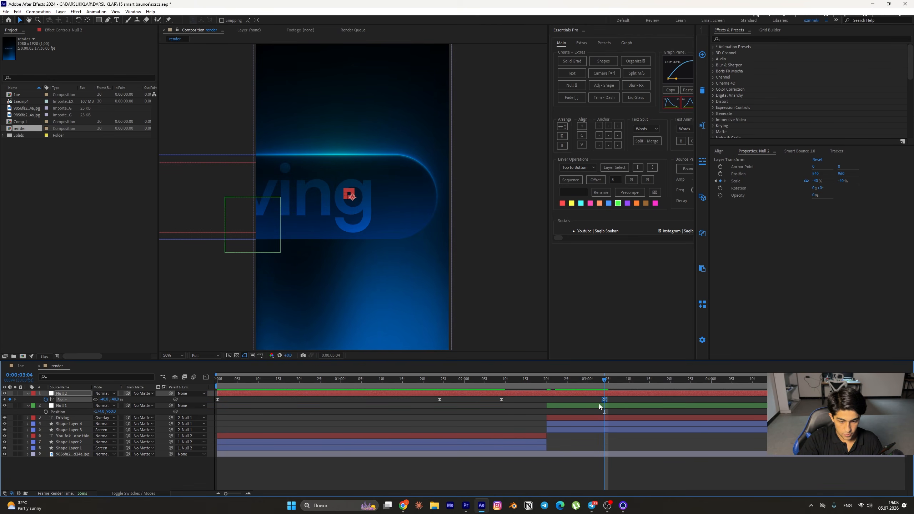
key(ctrl+z)
Step: Parent Null 1 to Null 2 so the "Driving" bar's controller follows it
click(558, 406)
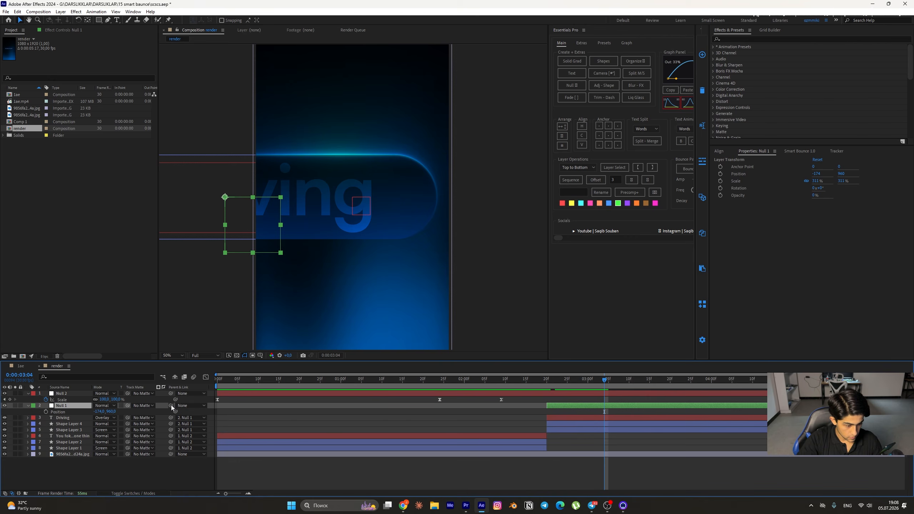
drag(171, 405, 84, 395)
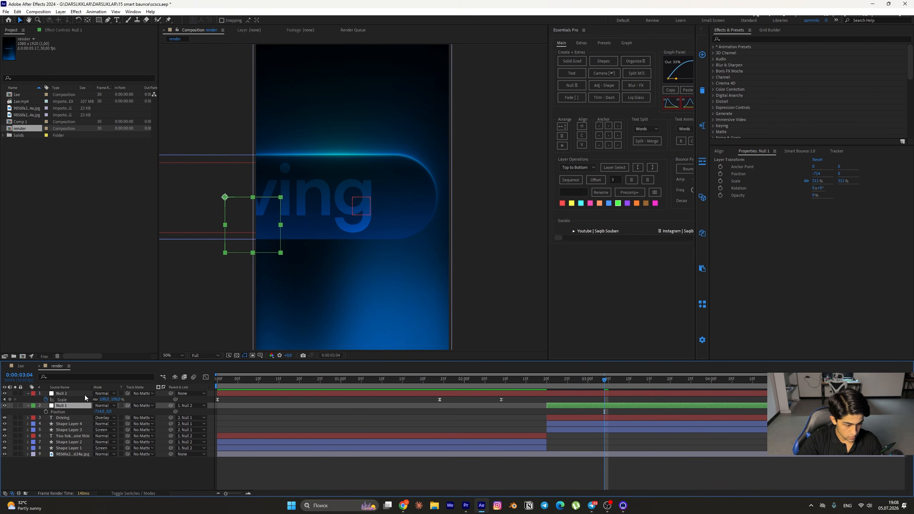
click(559, 395)
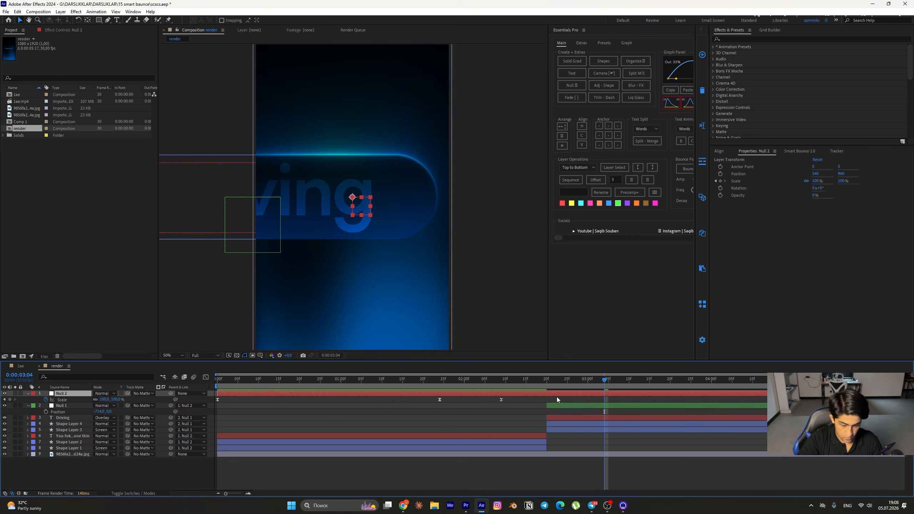
drag(590, 387, 654, 393)
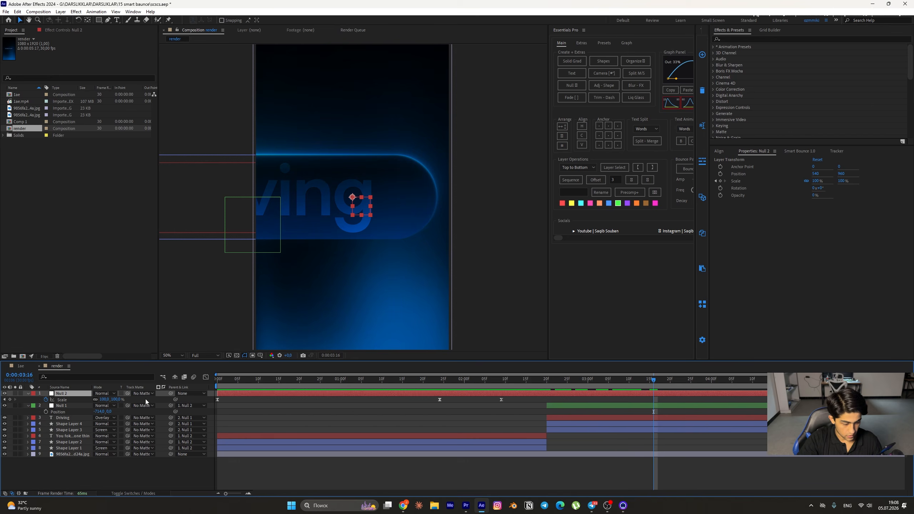
drag(108, 400, 56, 401)
key(ctrl+z)
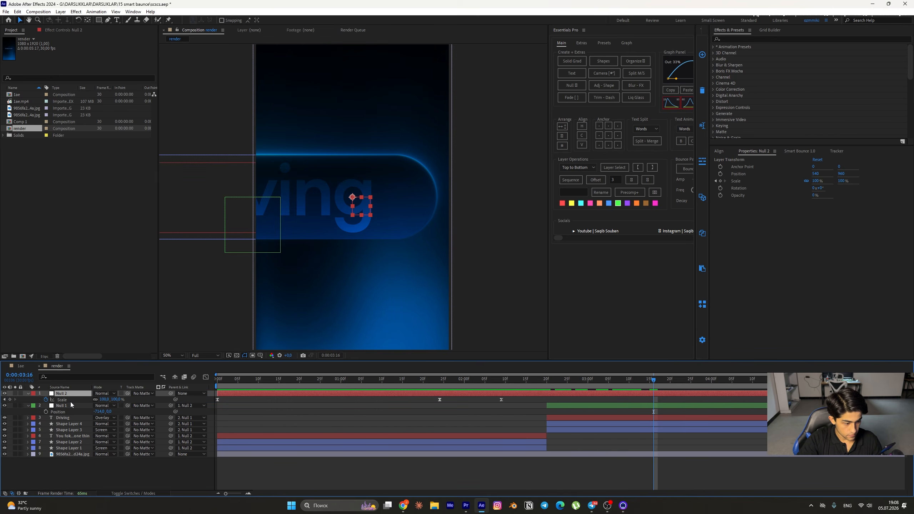
Step: Delete Null 2's Scale keyframe at 0:00:02:09 and add a Position keyframe at that time instead
click(501, 400)
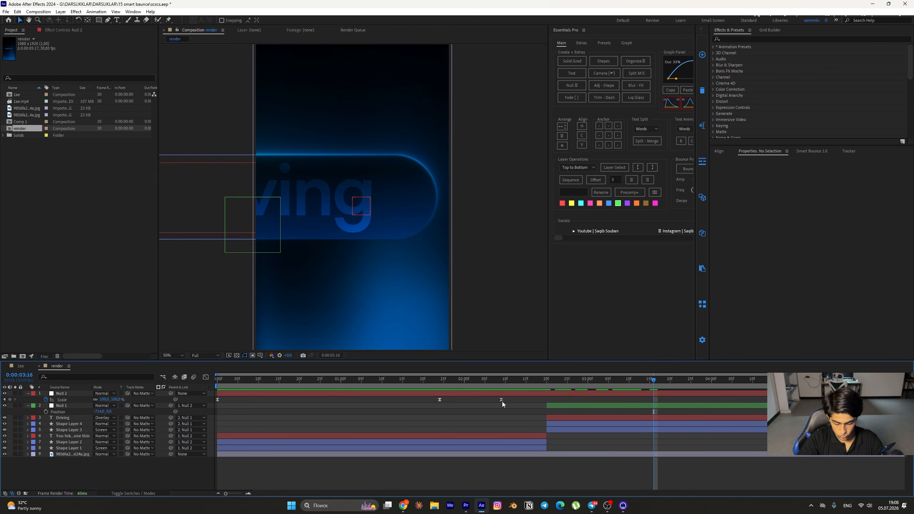
key(Delete)
click(502, 387)
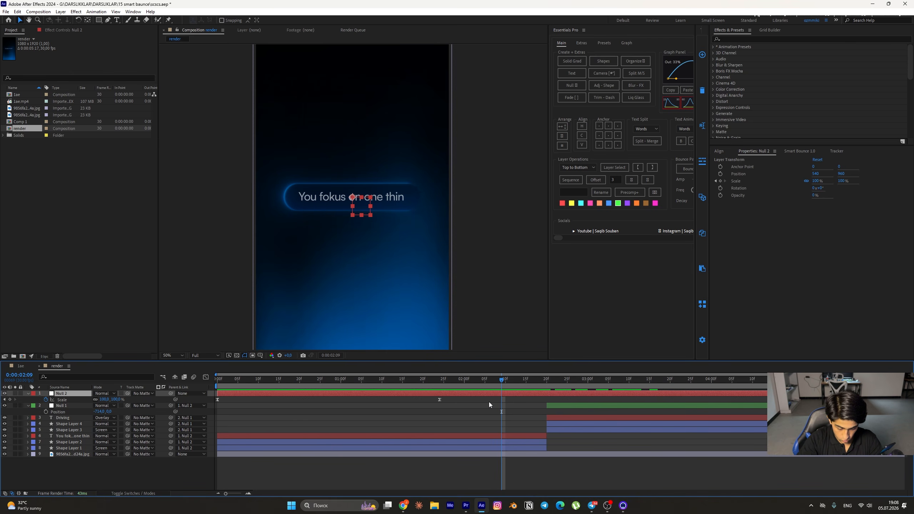
click(46, 400)
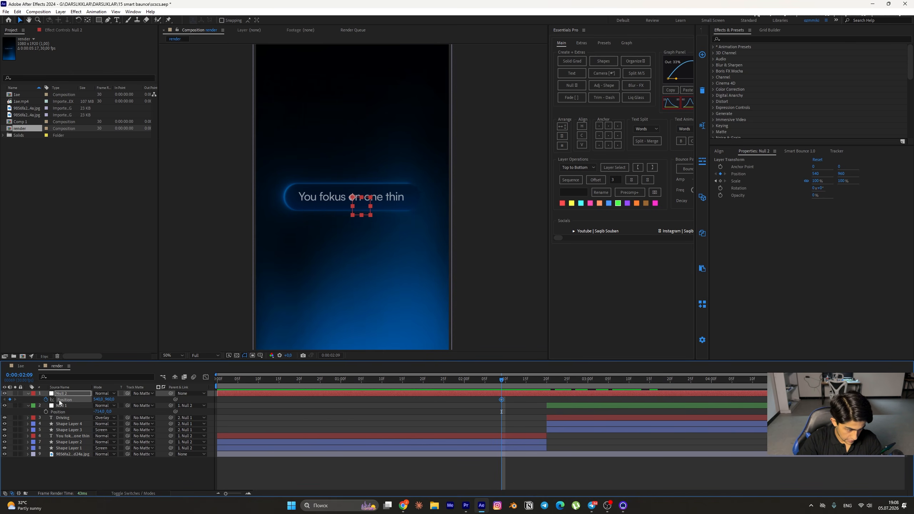
Step: Set Null 2's X position to 42 at 0:00:03:05 and shift its first Position keyframe earlier to about 0:00:02:04
click(607, 381)
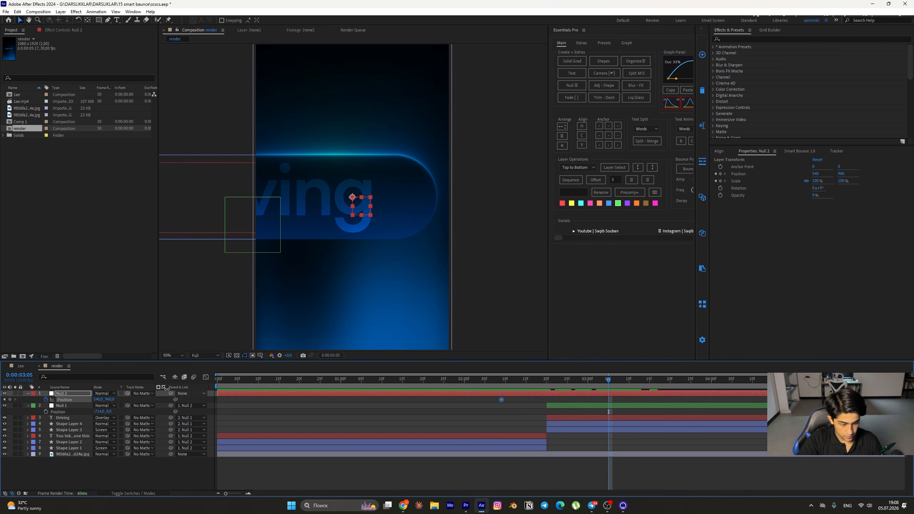
drag(101, 401, 24, 401)
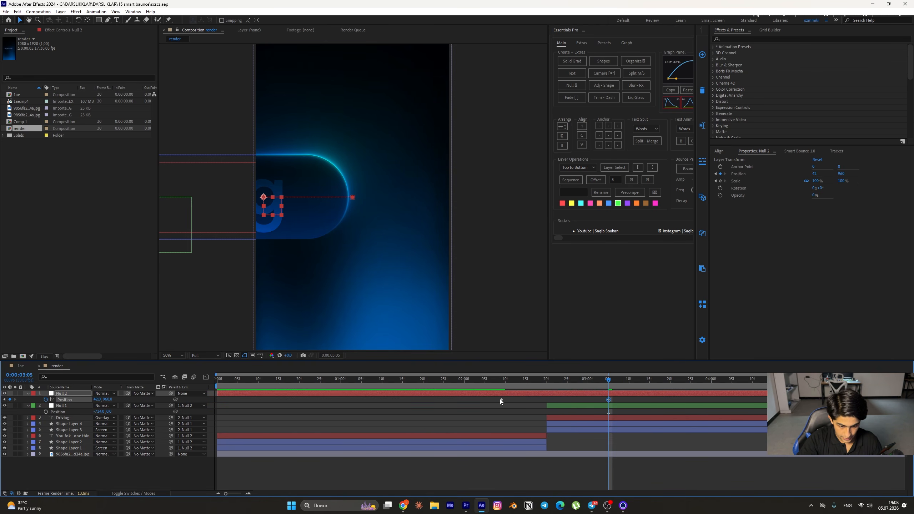
drag(502, 400, 609, 397)
Step: Nudge Null 1 to the right to an X position of about -254 at 0:00:03:05, and save the project
click(610, 406)
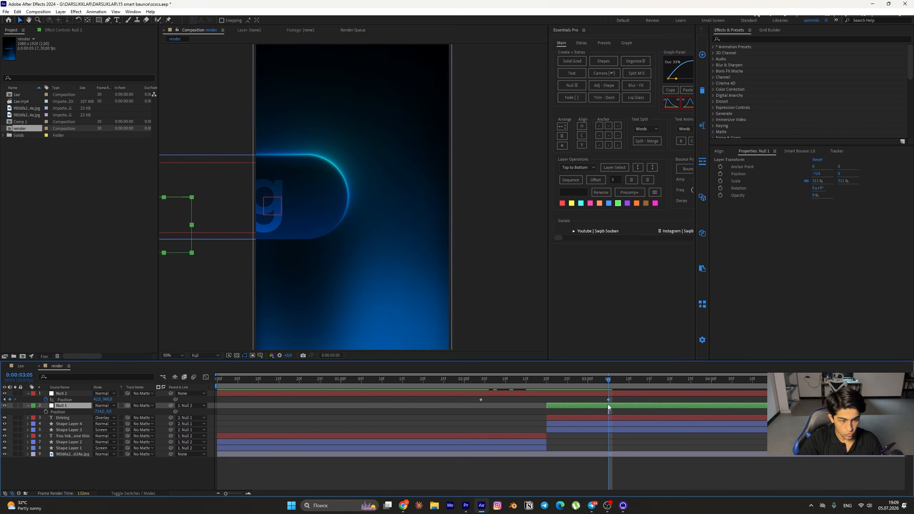
key(shift+Right)
key(shift+Right)
key(shift+Right)
key(shift+Right)
key(shift+Right)
key(shift+Right)
key(shift+Right)
key(shift+Right)
key(shift+Right)
key(shift+Right)
key(shift+Right)
key(shift+Right)
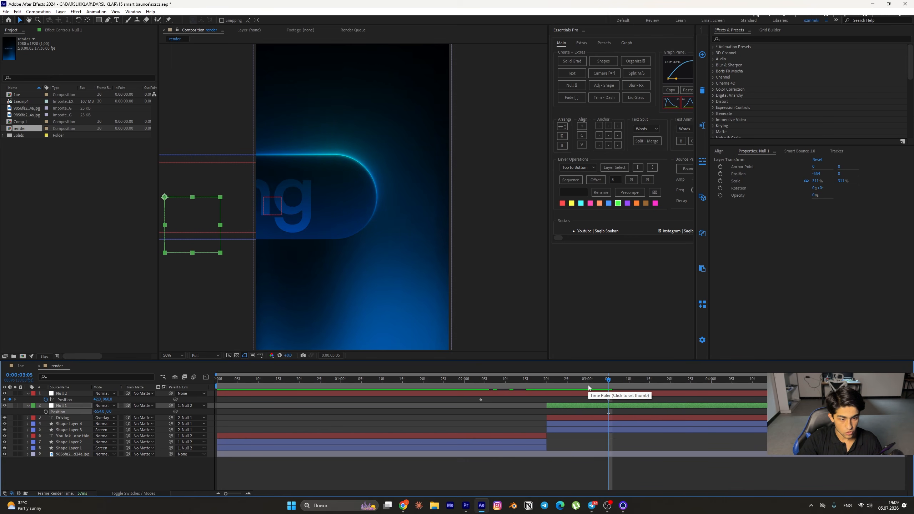
key(shift+Right)
key(shift+Right)
key(shift+Right)
key(shift+Right)
key(shift+Right)
key(shift+Right)
key(shift+Right)
key(shift+Right)
key(shift+Right)
key(shift+Right)
key(shift+Right)
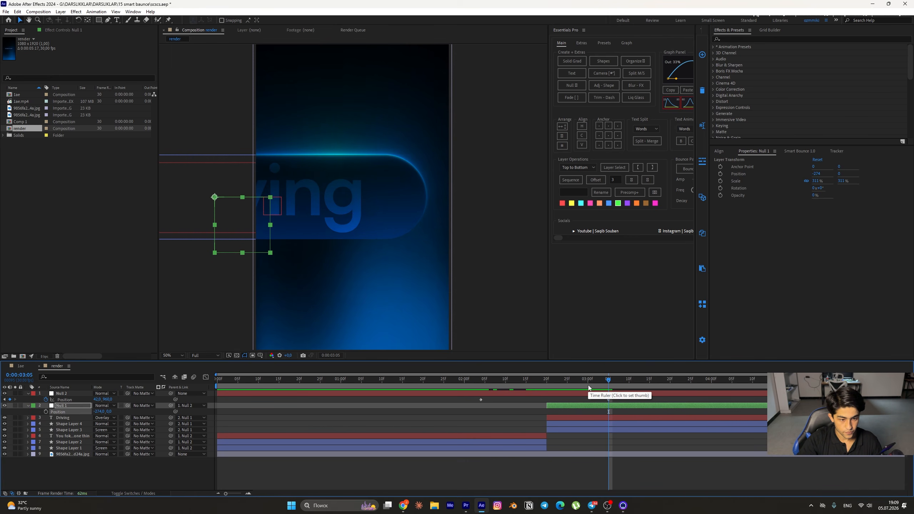
key(ctrl+s)
Step: Apply Easy Ease to Null 2's Position keyframes, shape their speed curve into a narrow early peak, and preview the move
drag(596, 383, 620, 402)
key(F9)
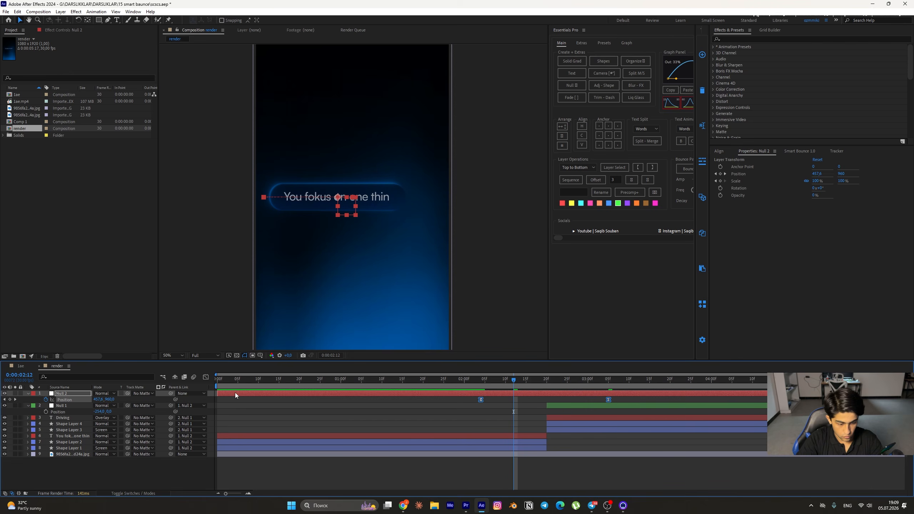
click(206, 378)
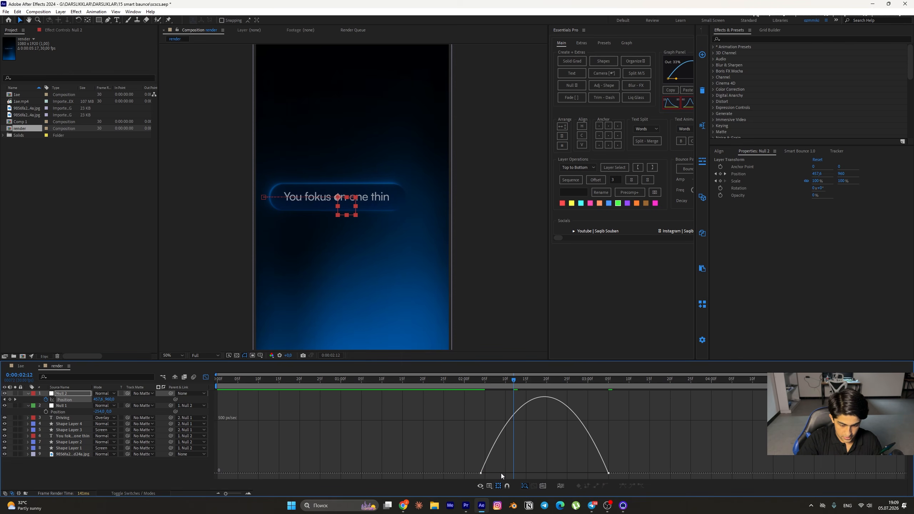
drag(502, 474, 518, 474)
drag(587, 473, 549, 474)
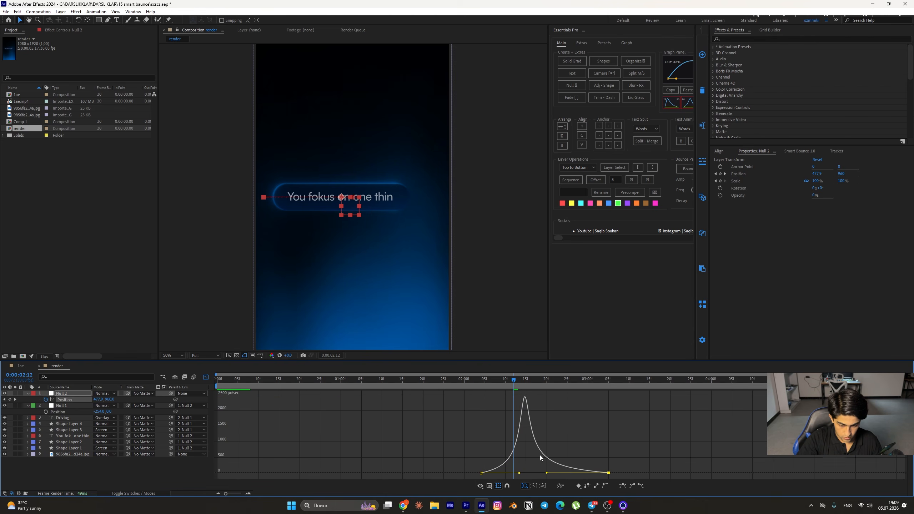
click(463, 386)
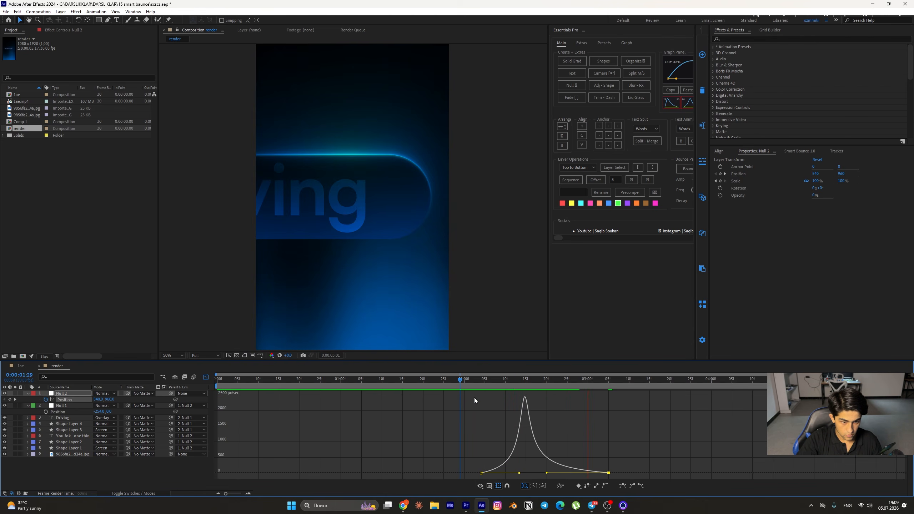
key(space)
click(206, 378)
Step: Shift both of Null 2's Position keyframes later to about 0:00:02:10 and 0:00:03:11, and preview the transition
drag(534, 390, 568, 395)
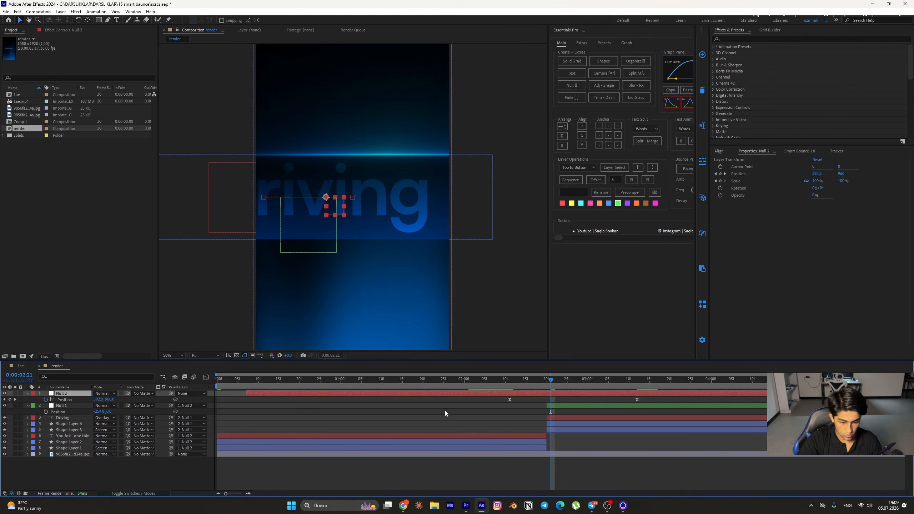
key(ctrl+z)
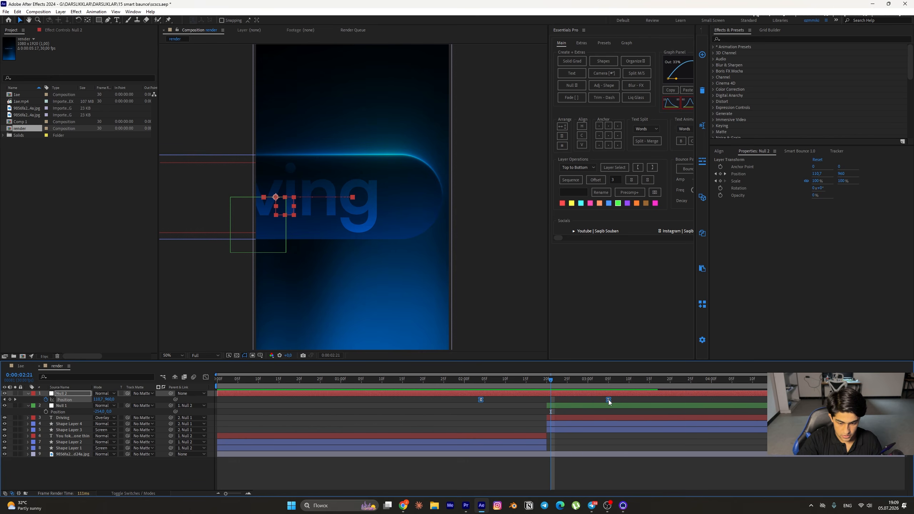
drag(609, 400, 633, 402)
click(485, 382)
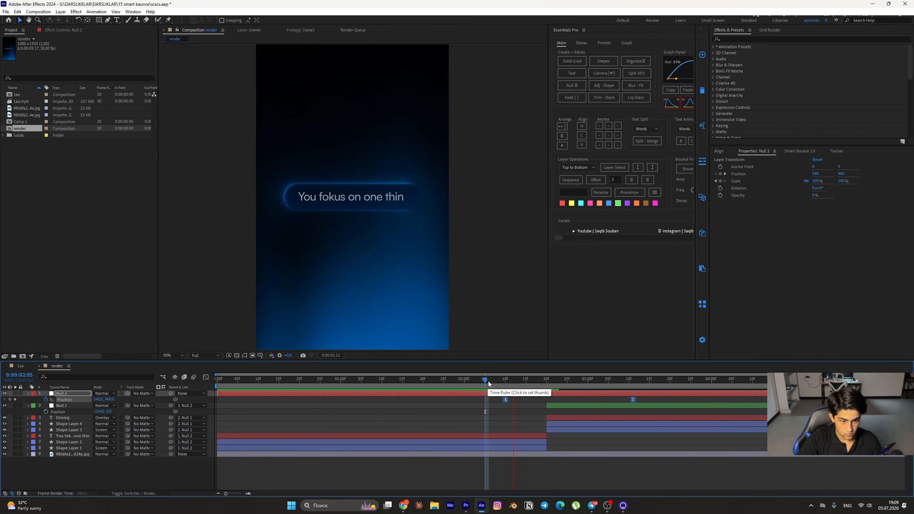
key(space)
Step: Try stretching Null 2's slide by moving its last Position keyframe to about 0:00:04:00
scroll(391, 250, down, 2)
click(643, 398)
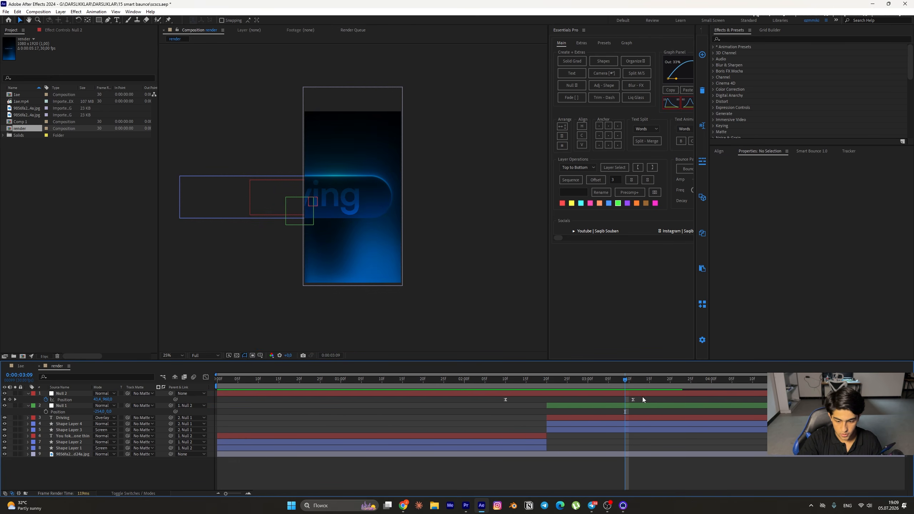
drag(633, 400, 708, 402)
click(501, 389)
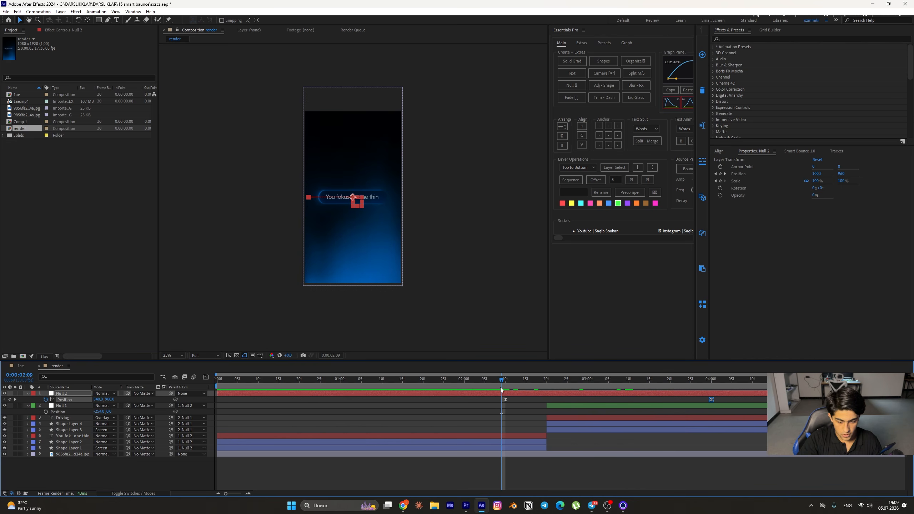
key(space)
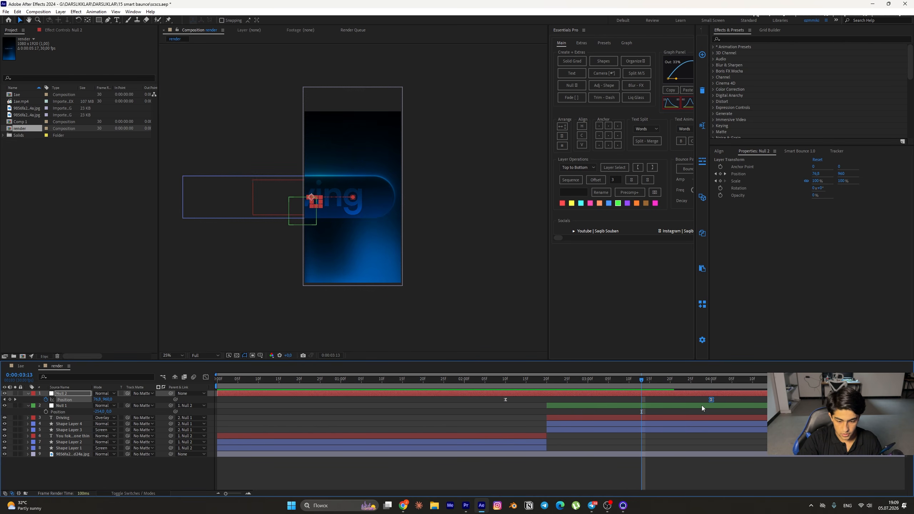
key(ctrl+z)
Step: Try Null 2's last Position keyframe at about 0:00:03:21 and preview the slower slide
click(638, 399)
mouse_move(633, 400)
mouse_down()
mouse_move(670, 400)
mouse_move(626, 398)
mouse_move(674, 401)
mouse_move(502, 403)
mouse_up()
click(502, 385)
key(space)
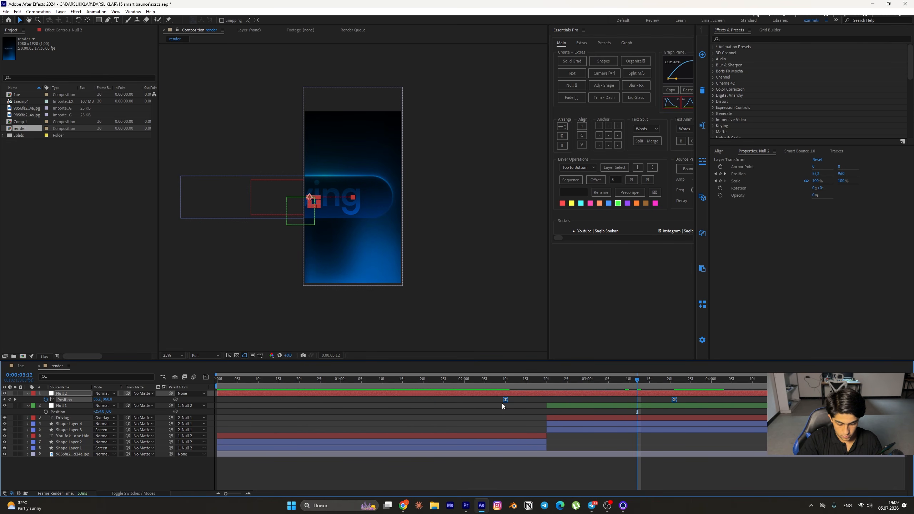
click(486, 382)
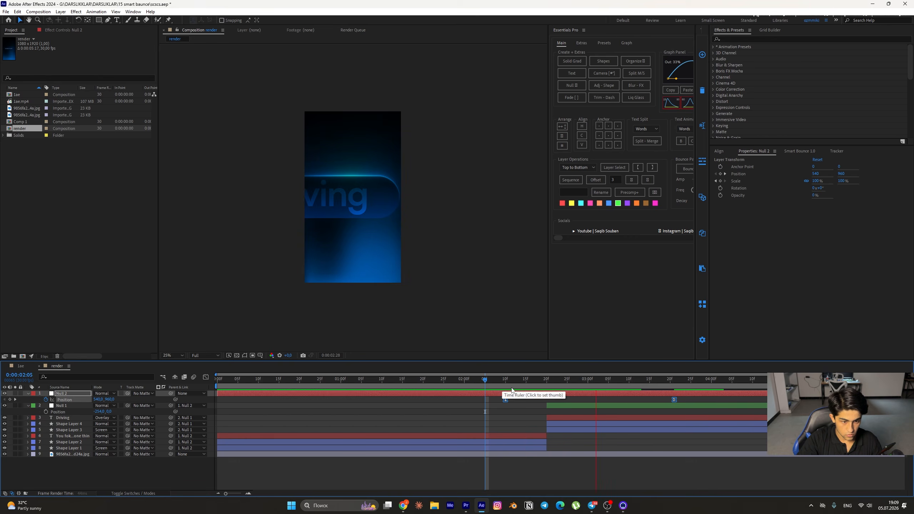
key(space)
Step: Move Null 2's last Position keyframe to 0:00:03:12, lengthen its incoming ease in the speed graph, and preview the slide
drag(685, 401, 671, 400)
drag(674, 400, 637, 401)
click(207, 377)
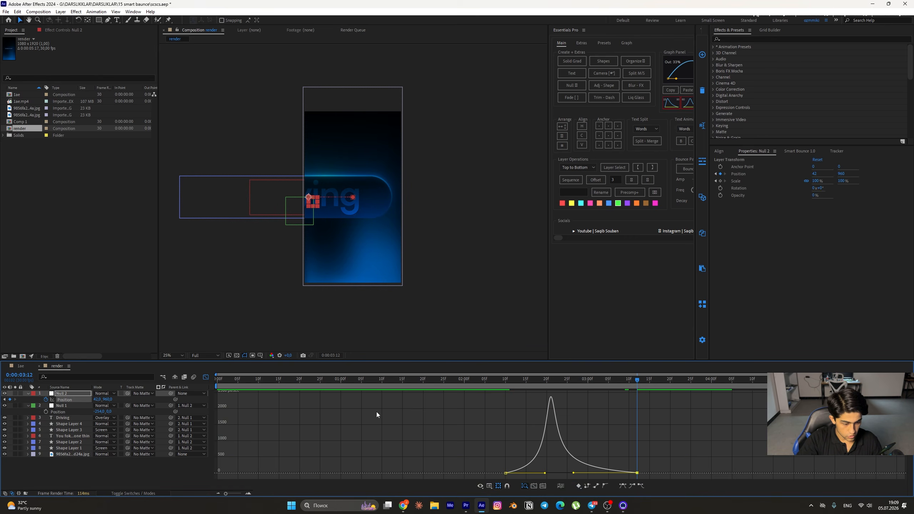
drag(578, 474, 564, 473)
click(206, 378)
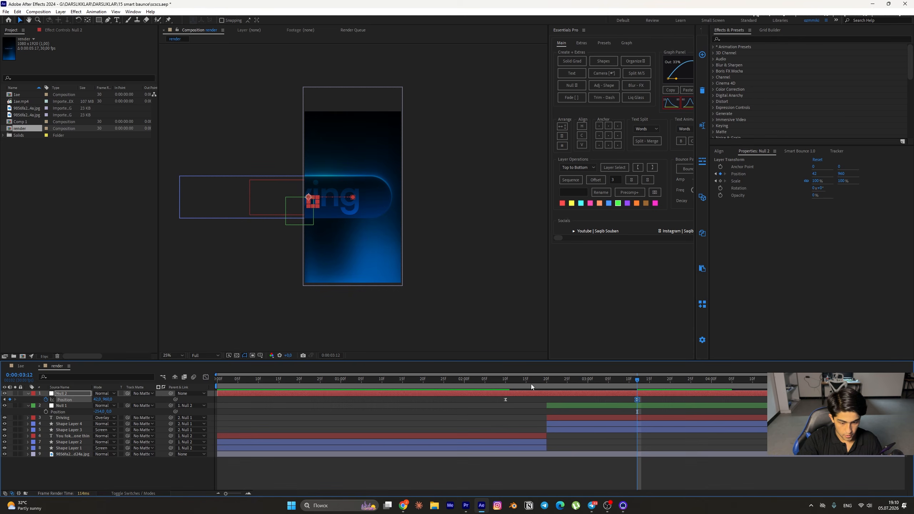
drag(532, 385, 481, 382)
key(space)
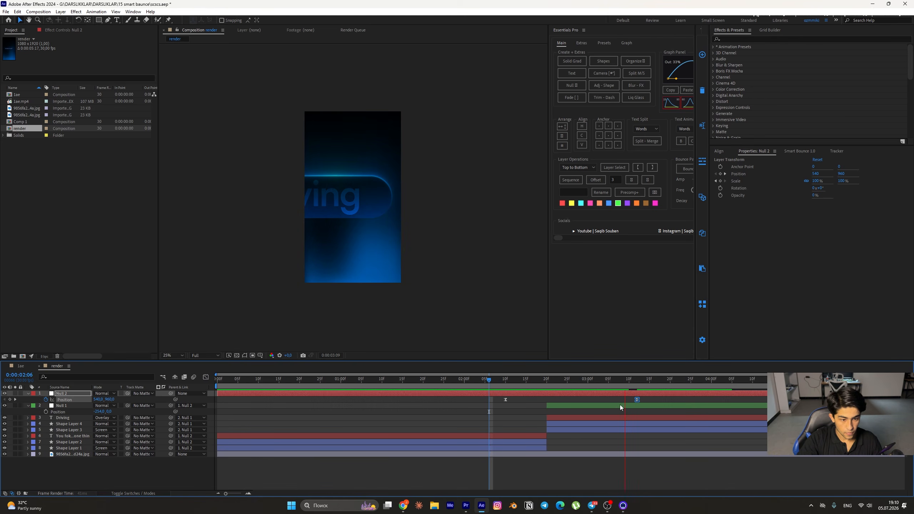
click(457, 385)
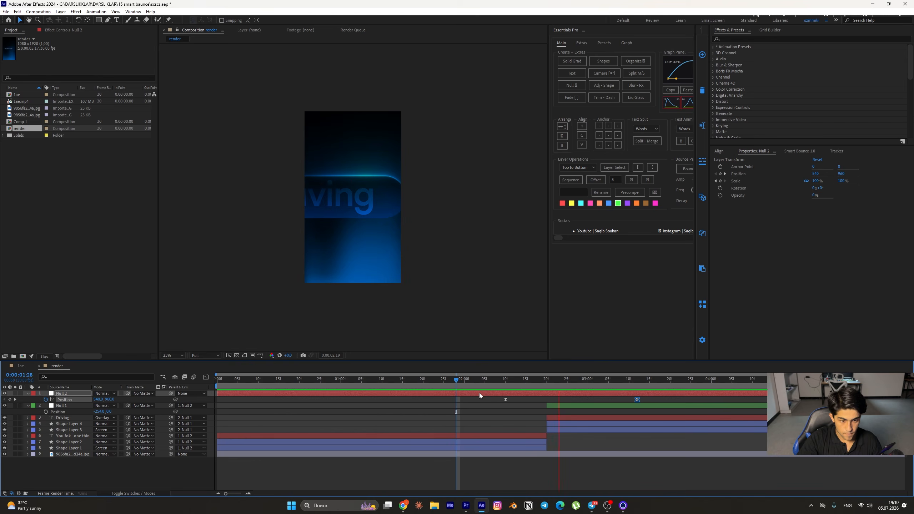
Step: Set Null 2's X position to -207 at the 0:00:03:12 keyframe and save the project
drag(687, 384, 639, 408)
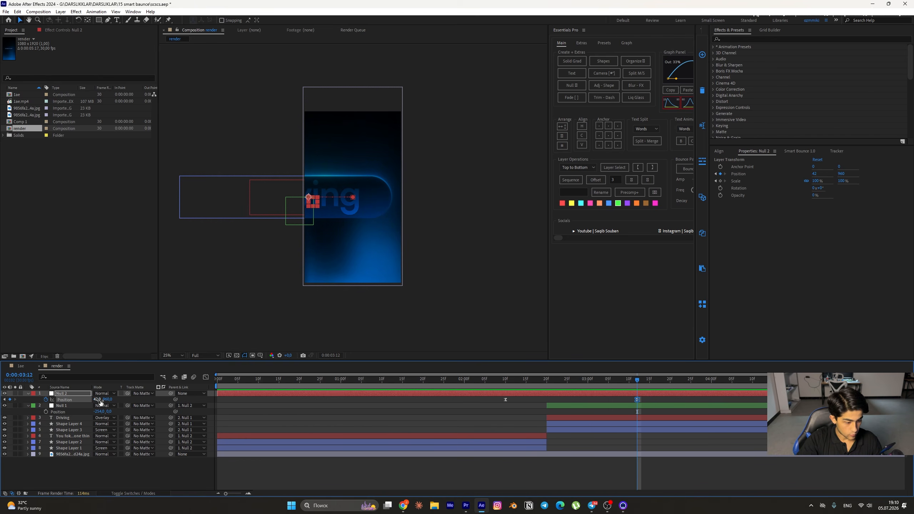
drag(95, 399, 40, 400)
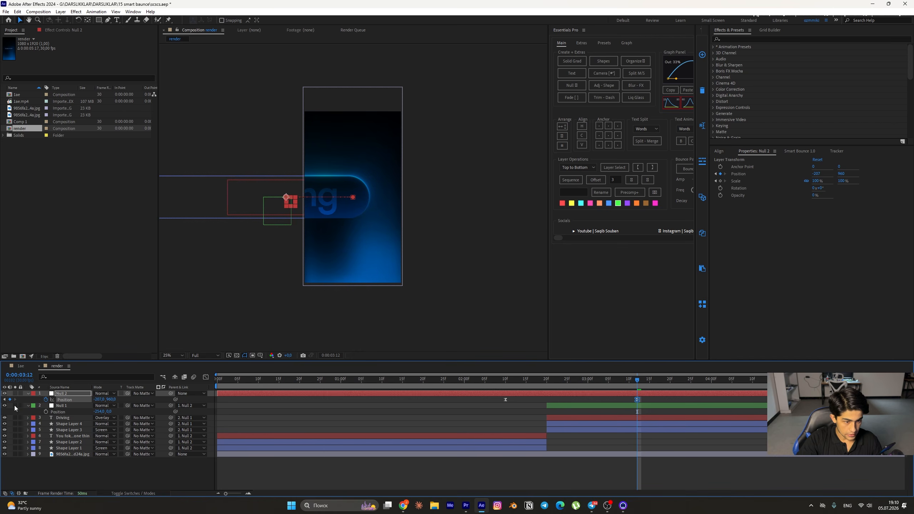
key(ctrl+s)
Step: Nudge Null 1 to the right to an X position of -14, bringing the "Driving" bar back into the frame
click(630, 406)
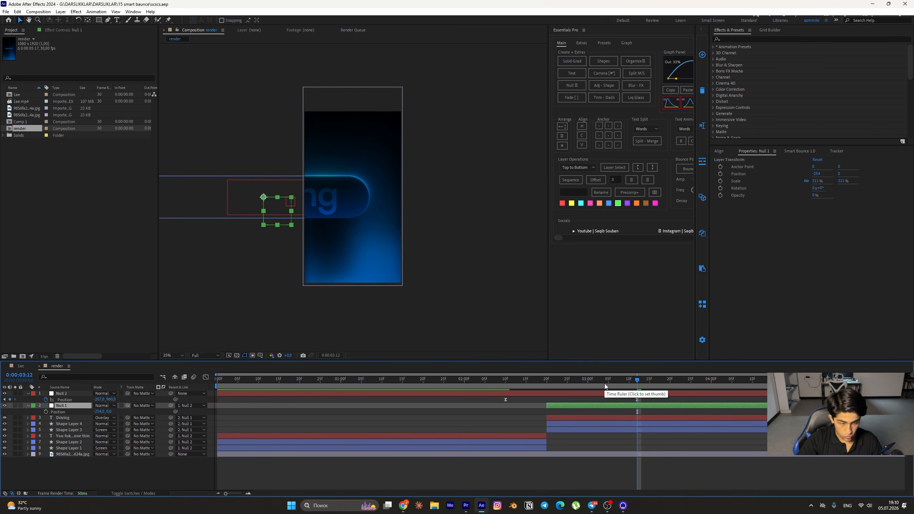
key(shift+Right)
key(shift+Right)
key(shift+Right)
key(shift+Right)
key(shift+Right)
key(shift+Right)
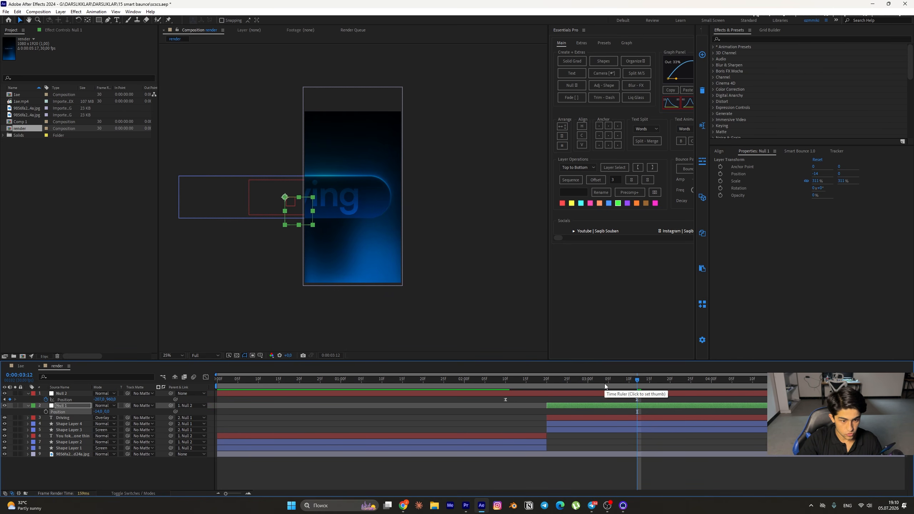
Step: Save the project and move Null 2's last Position keyframe to about 0:00:03:28, previewing the slide
key(ctrl+s)
drag(638, 383, 493, 381)
key(space)
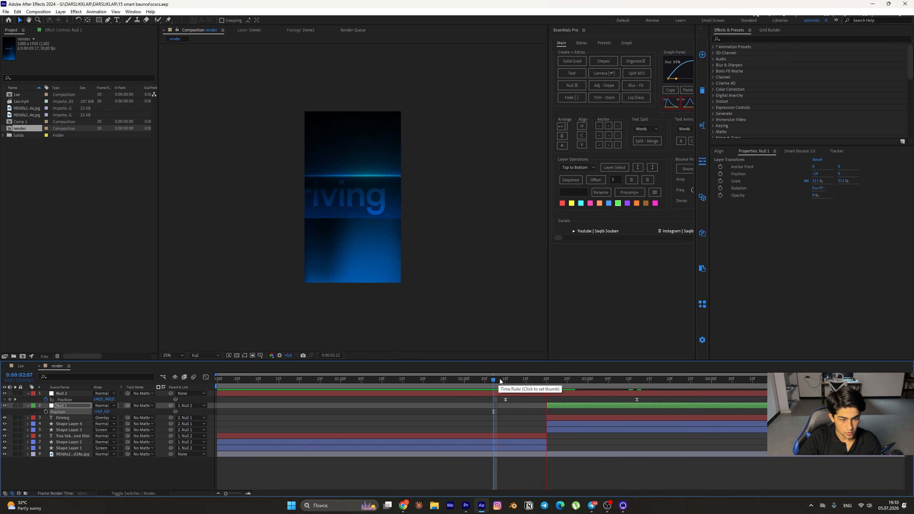
key(space)
drag(638, 400, 514, 387)
key(space)
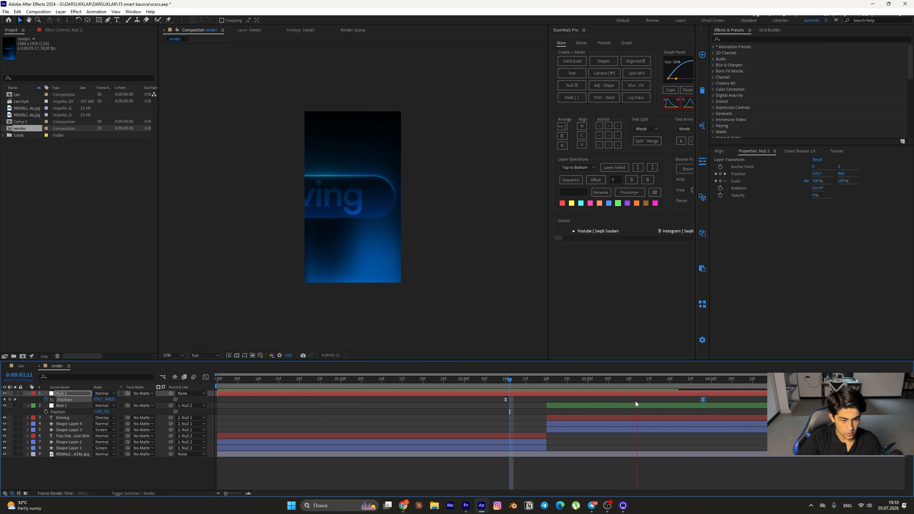
Step: Easy Ease both Null 2 Position keyframes, shape the speed graph into a steep early peak with long eases, and preview it
drag(709, 400, 496, 401)
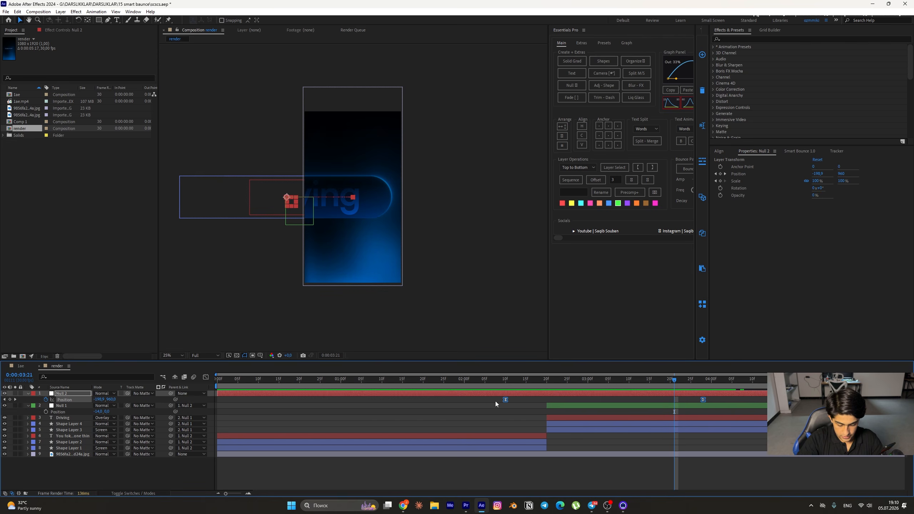
key(F9)
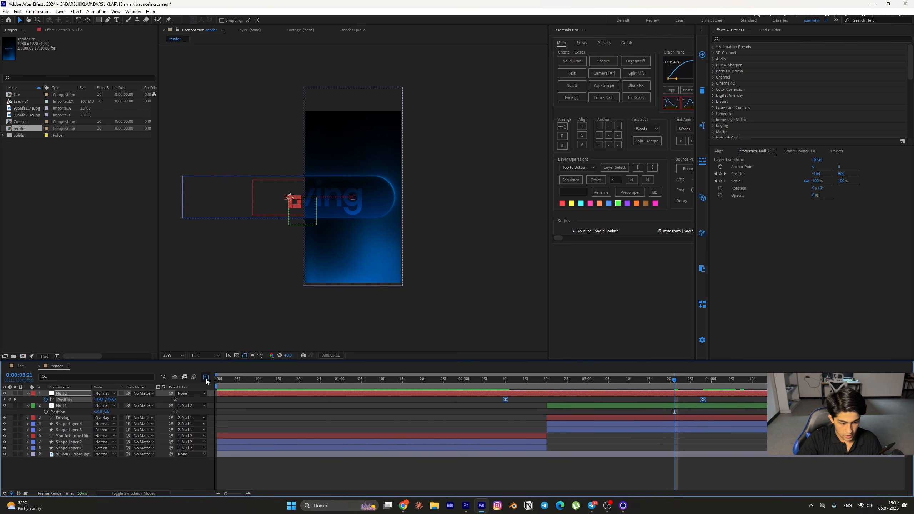
click(206, 379)
drag(539, 474, 570, 474)
mouse_move(638, 469)
mouse_down()
mouse_move(711, 478)
mouse_move(635, 476)
mouse_up()
drag(608, 477, 608, 477)
click(495, 381)
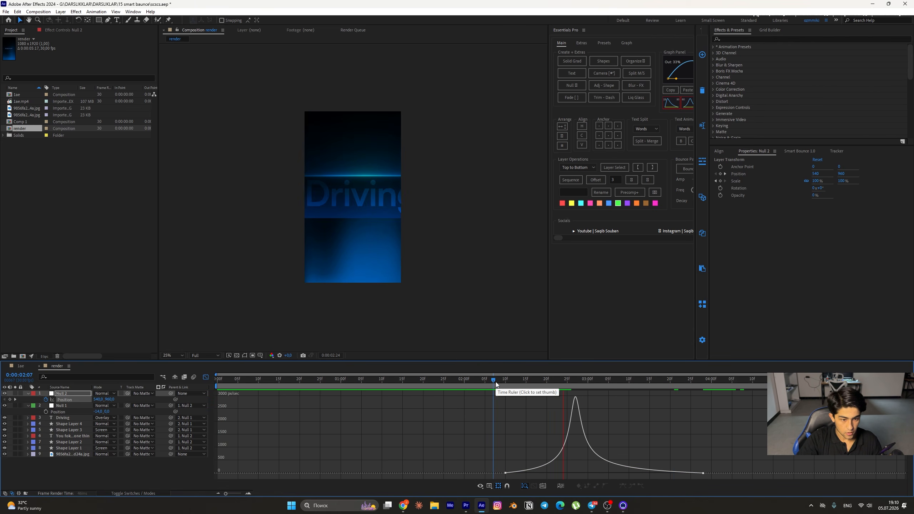
Step: Shift both Null 2 Position keyframes earlier, to about 0:00:02:03 and 0:00:03:21, and preview the slide
key(space)
click(206, 377)
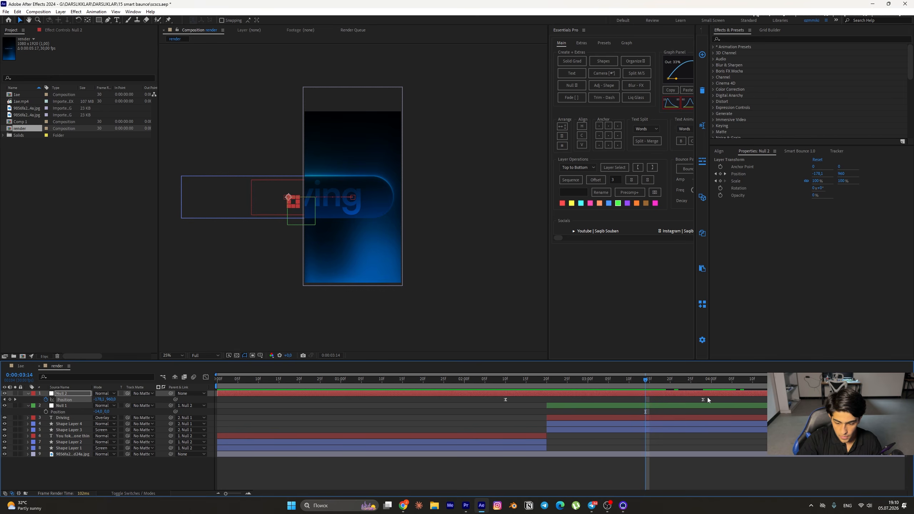
drag(707, 397, 478, 402)
click(508, 387)
click(486, 387)
drag(531, 393, 482, 396)
key(space)
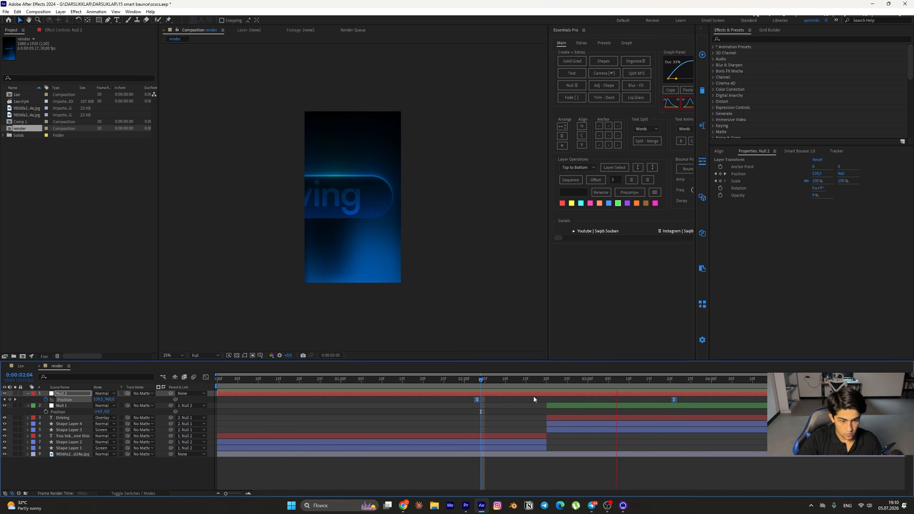
Step: Move only Null 2's last Position keyframe to about 0:00:03:27 to lengthen the slide, and replay it
click(441, 388)
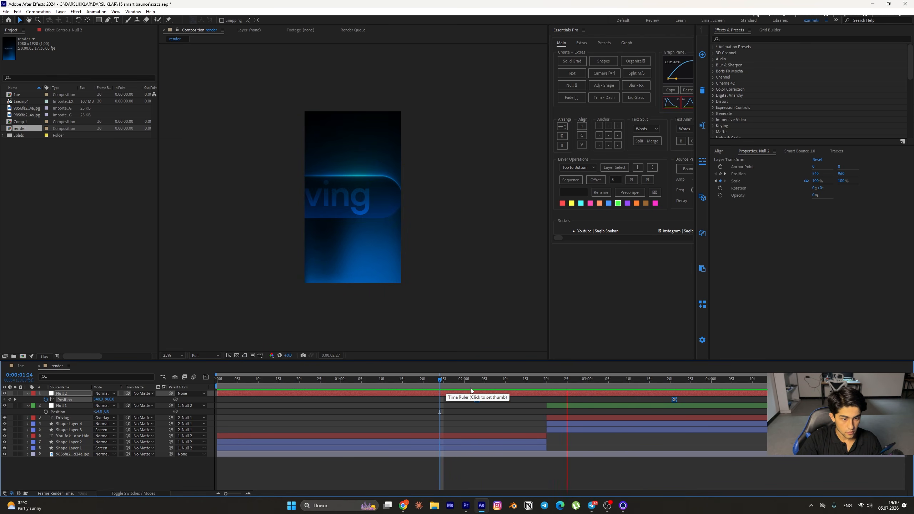
key(space)
click(668, 401)
drag(675, 400, 699, 400)
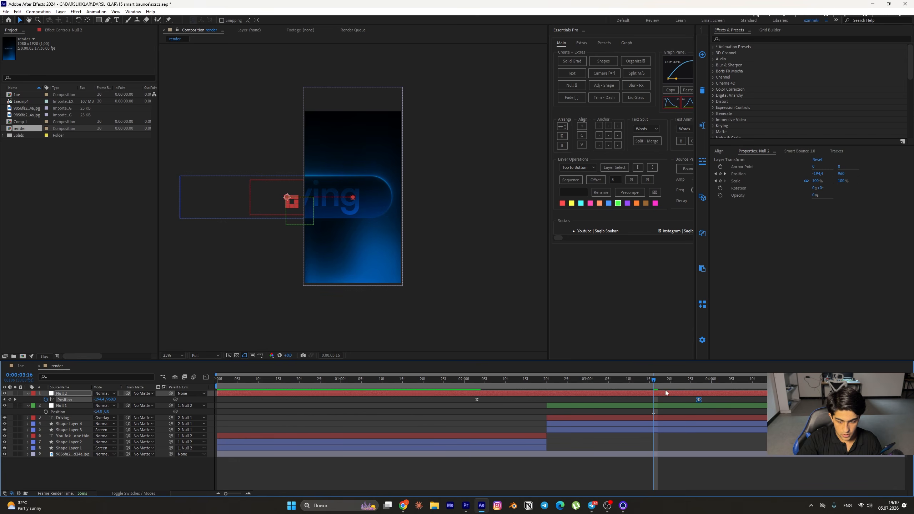
click(461, 380)
key(space)
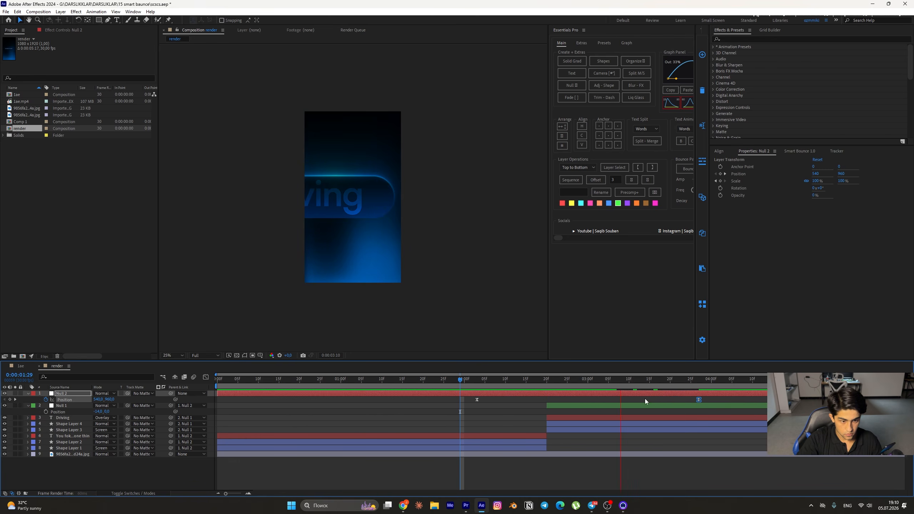
Step: Shift both Null 2 Position keyframes one frame earlier, to about 0:00:02:02 and 0:00:03:26, and preview the slide
key(space)
shift+click(477, 400)
drag(477, 400, 475, 402)
click(463, 384)
key(space)
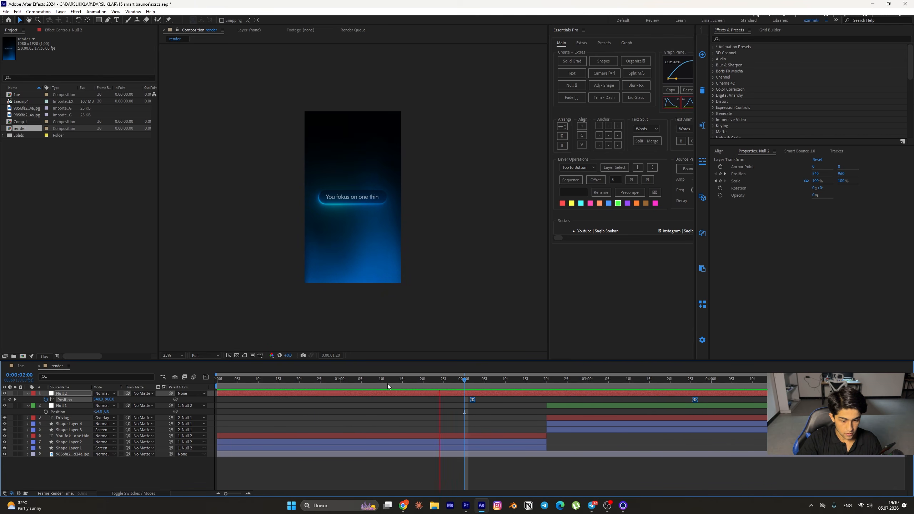
key(space)
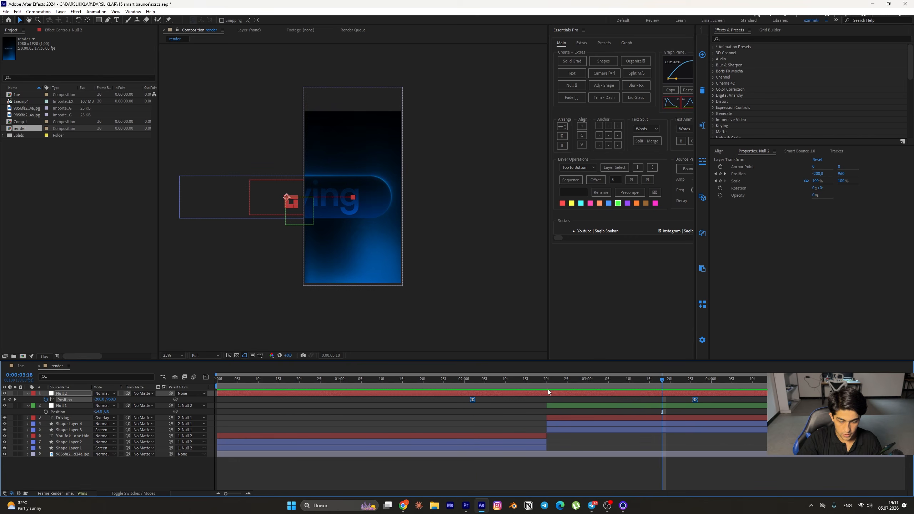
Step: Collapse the two nulls' properties and add a new adjustment layer above all layers in the render composition
click(28, 405)
click(28, 393)
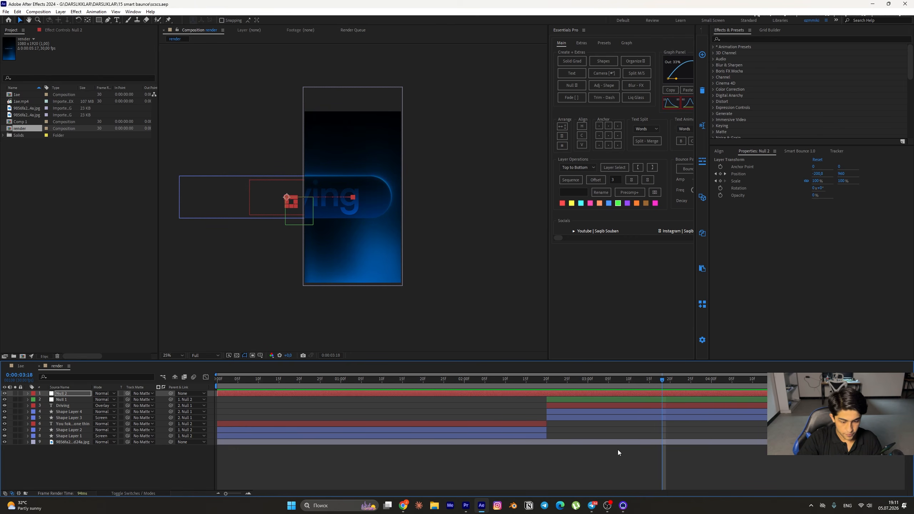
drag(587, 382, 482, 382)
right_click(128, 459)
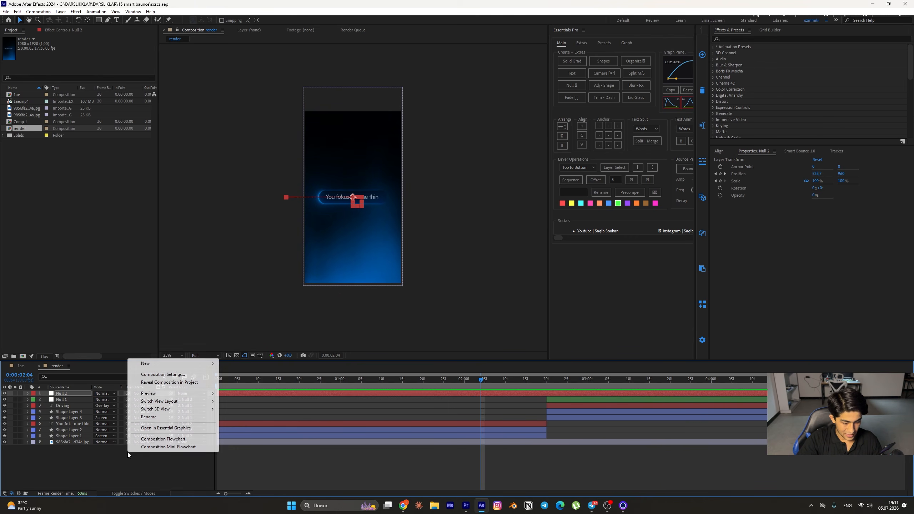
mouse_move(143, 364)
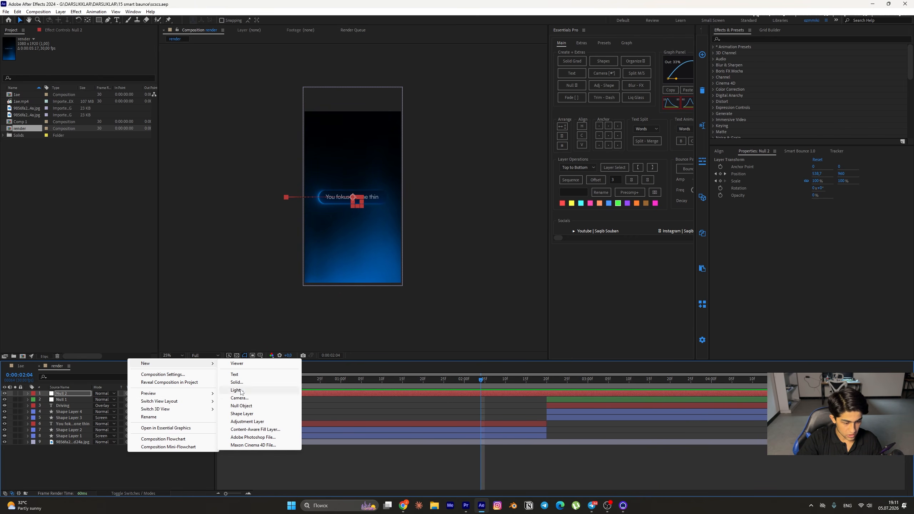
click(248, 422)
Step: Split the adjustment layer and delete its outer parts, keeping only about 0:00:02:02 to 0:00:03:07
drag(481, 382, 621, 400)
key(ctrl+shift+d)
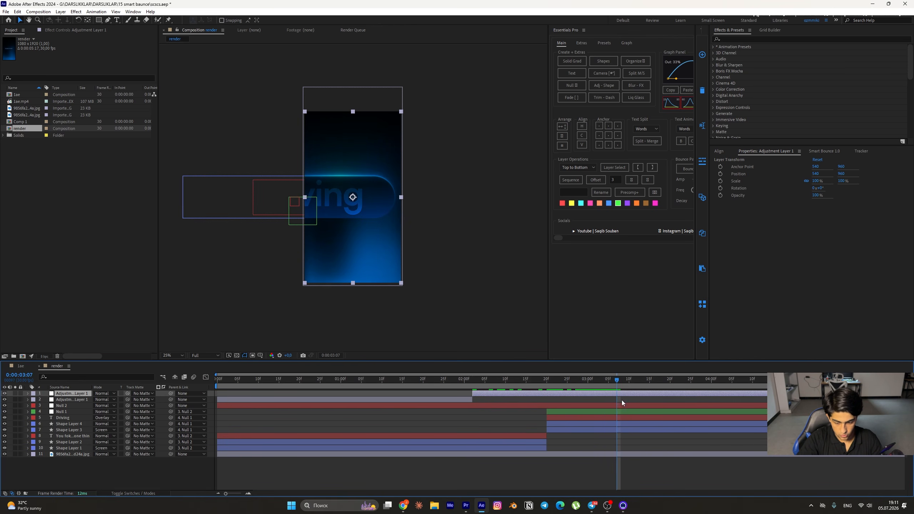
key(ctrl+shift+d)
key(Delete)
click(463, 399)
key(Delete)
Step: Go to 0:00:02:20, where the text bars switch, and apply the Gaussian Blur effect to the adjustment layer
drag(557, 388, 549, 392)
click(549, 394)
click(735, 37)
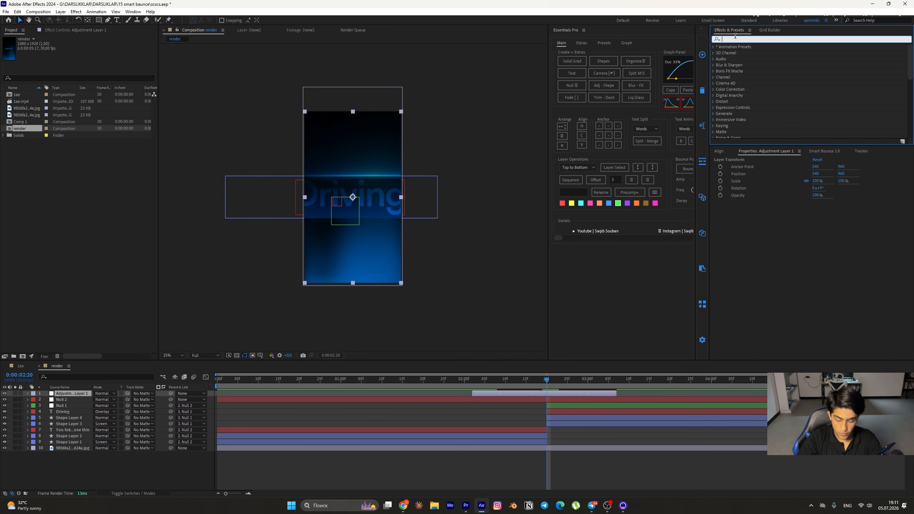
text(gaus)
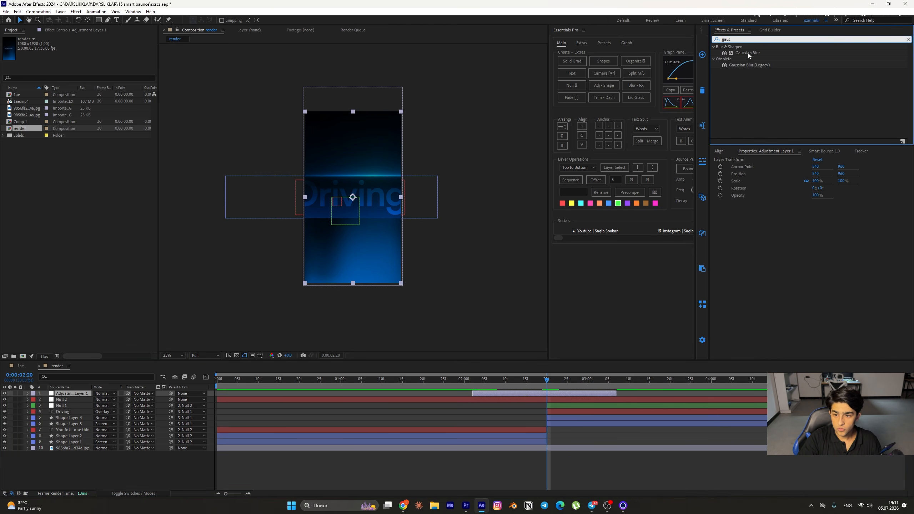
drag(748, 54, 552, 394)
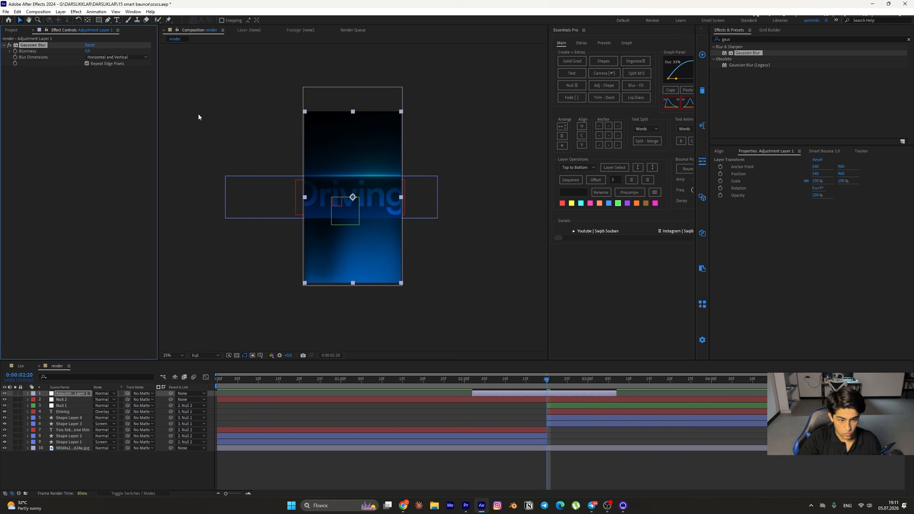
Step: Set the Gaussian Blur's Blurriness to about 27 and keyframe it at 0:00:02:20, revealing the keyframe in the timeline
drag(88, 50, 148, 59)
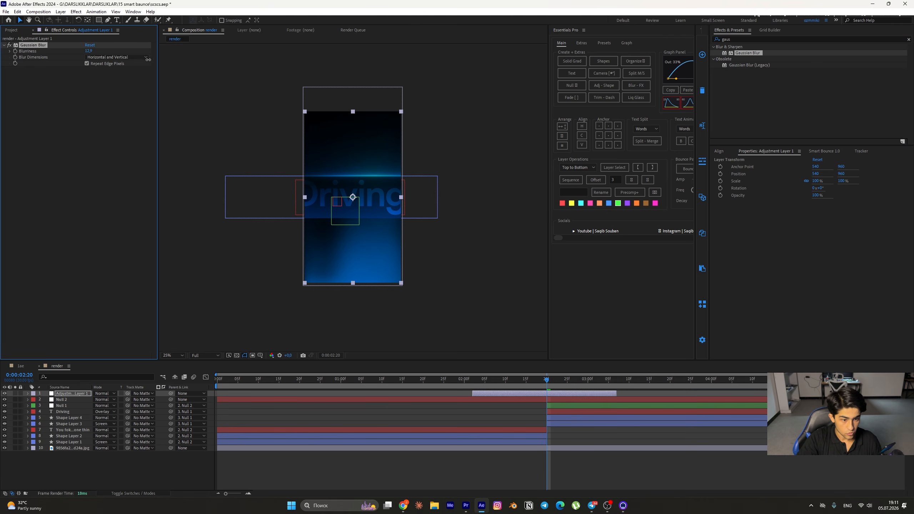
drag(204, 68, 202, 68)
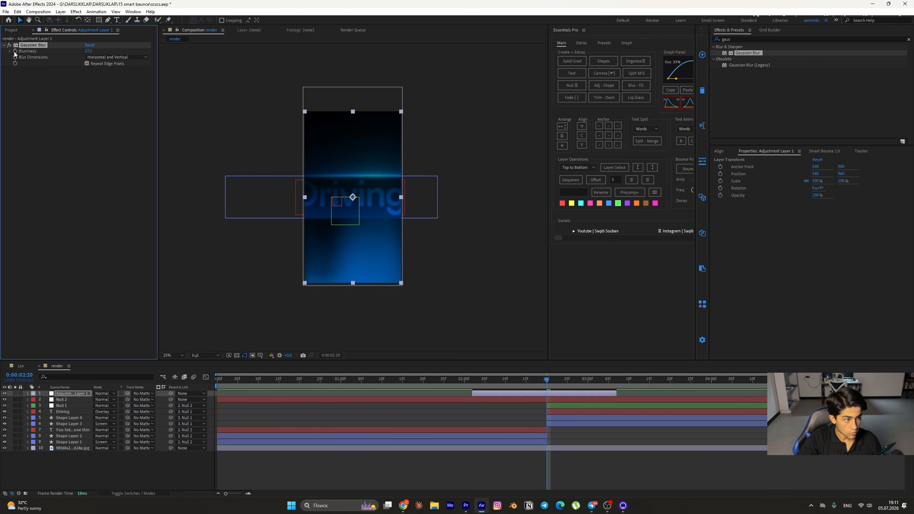
key(u)
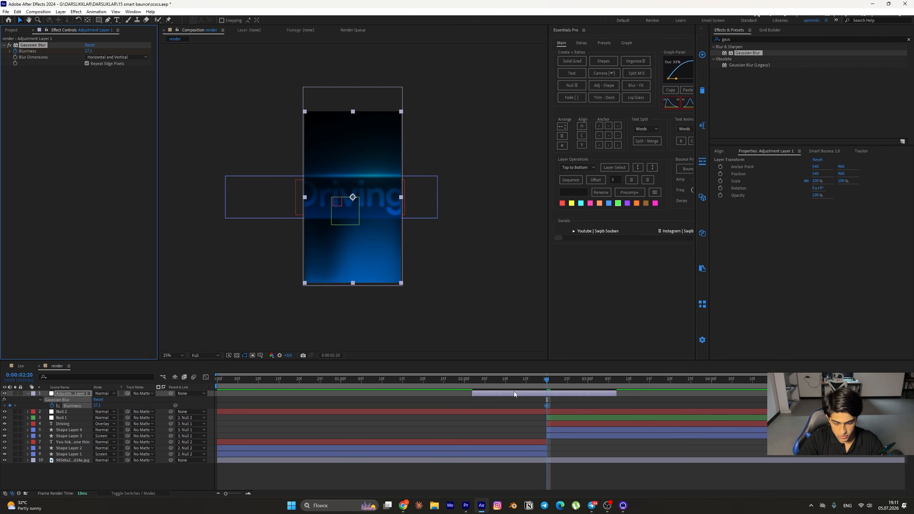
Step: Keyframe the adjustment layer's Blurriness to 0 at 0:00:02:09
drag(548, 385, 502, 392)
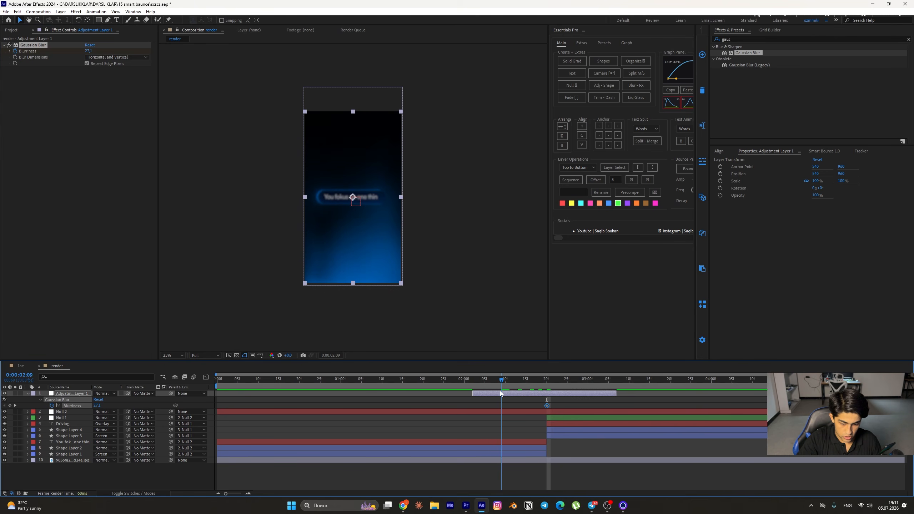
click(87, 51)
text(0)
key(Return)
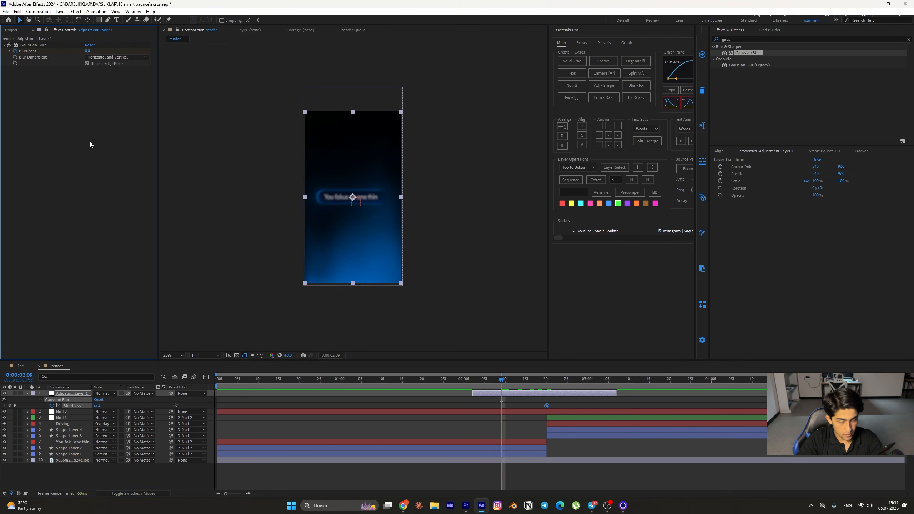
key(period)
key(period)
key(comma)
key(comma)
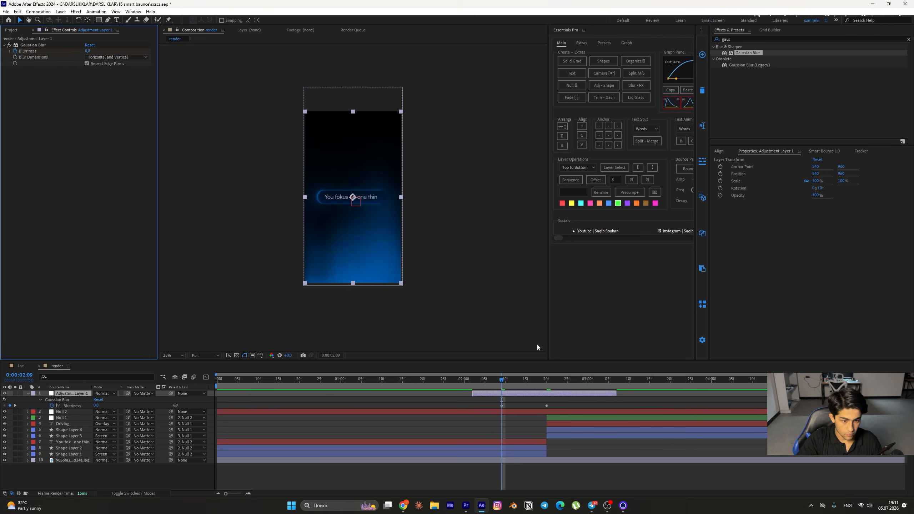
Step: Keyframe the adjustment layer's Blurriness to 0 at 0:00:03:04 and preview the blurred transition
drag(507, 383, 605, 397)
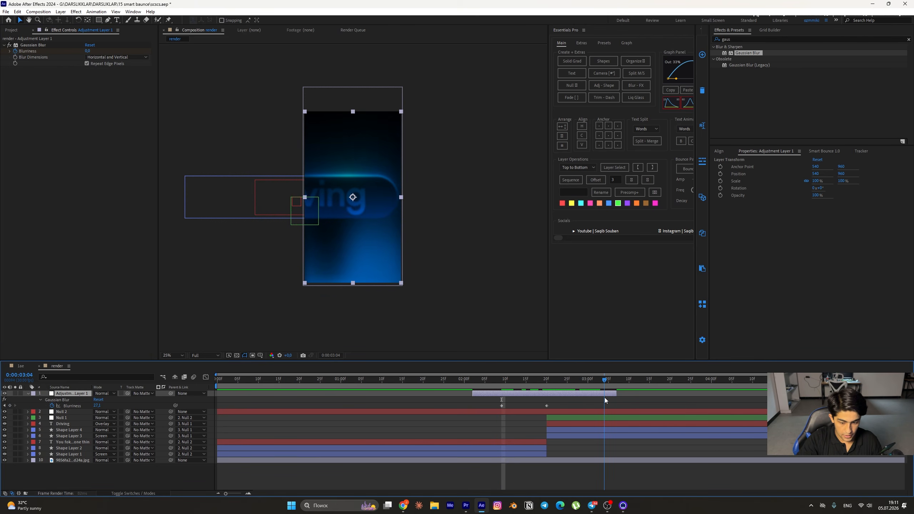
click(87, 51)
text(0)
key(Return)
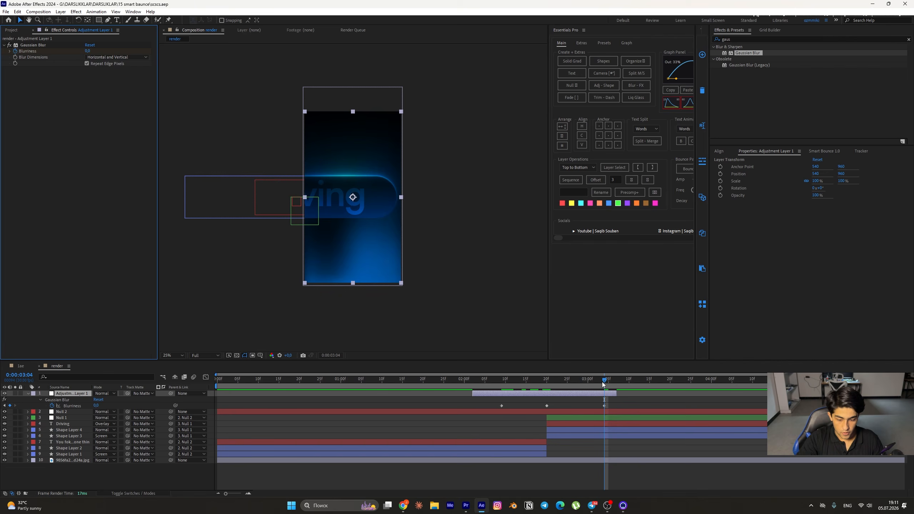
click(470, 376)
key(space)
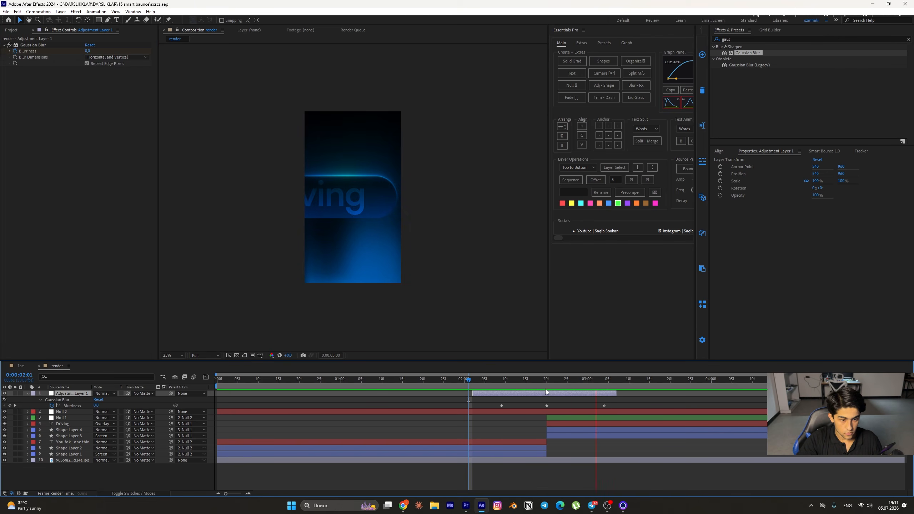
key(space)
Step: Play the whole render composition from the start twice to check the combined slide and blur
drag(622, 381, 221, 391)
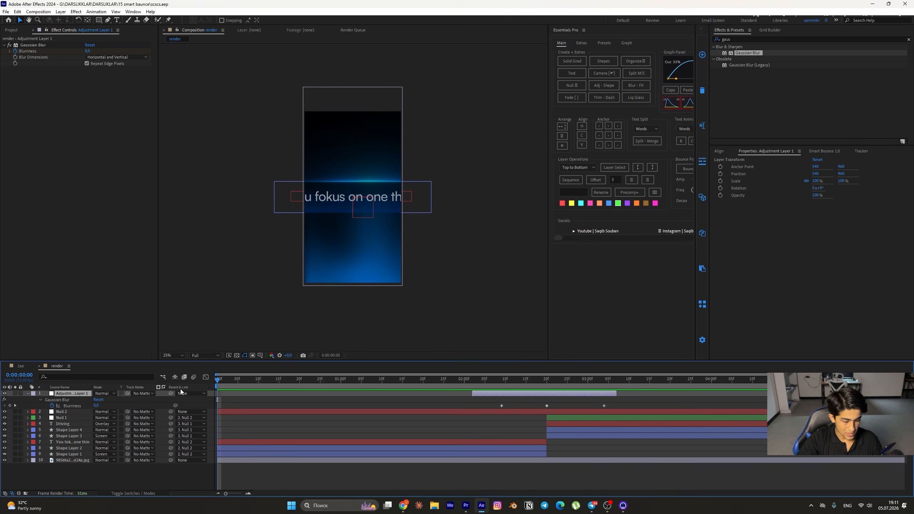
key(space)
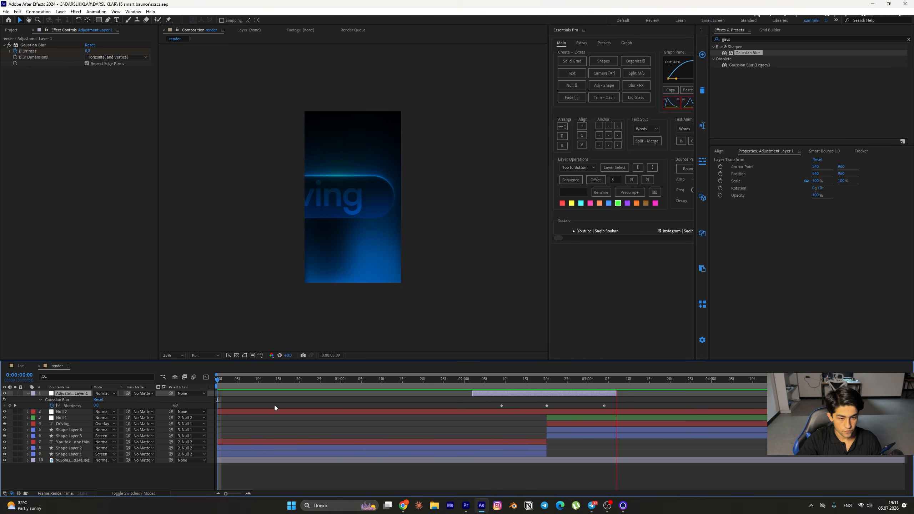
key(space)
drag(576, 380, 110, 383)
key(space)
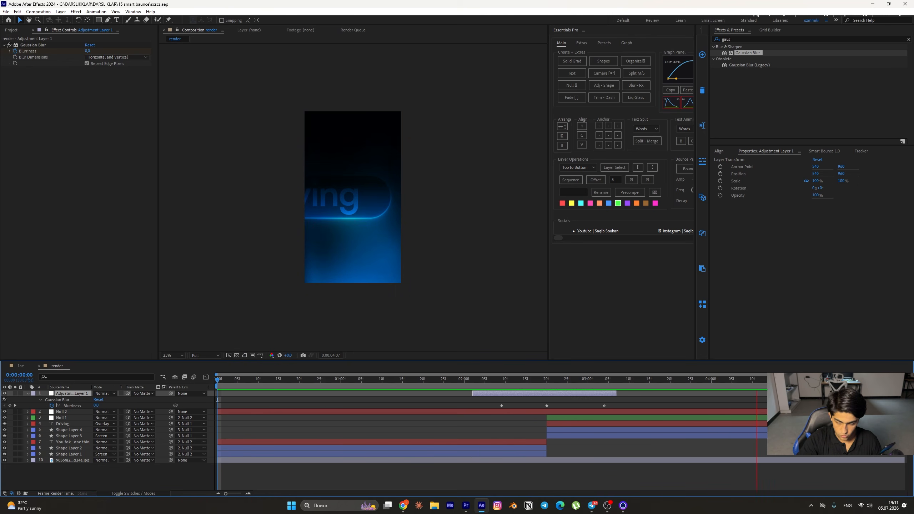
key(space)
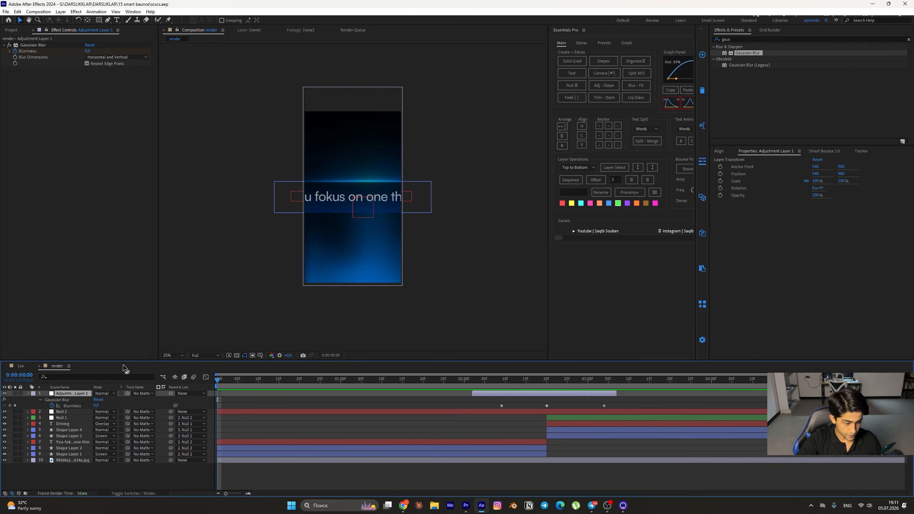
Step: Replay the "You focus on one thing" section in the reference composition, and return to the render composition
click(21, 366)
drag(261, 383, 592, 396)
scroll(369, 251, down, 1)
key(space)
key(space)
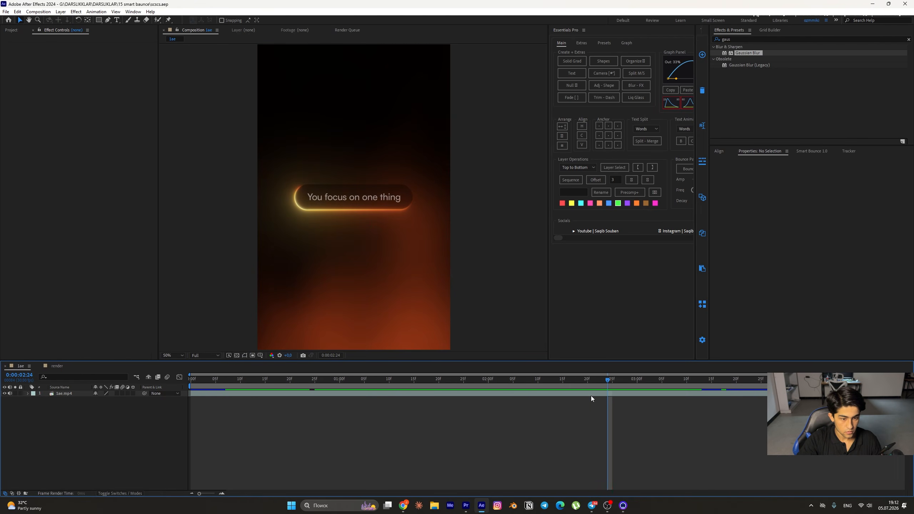
key(space)
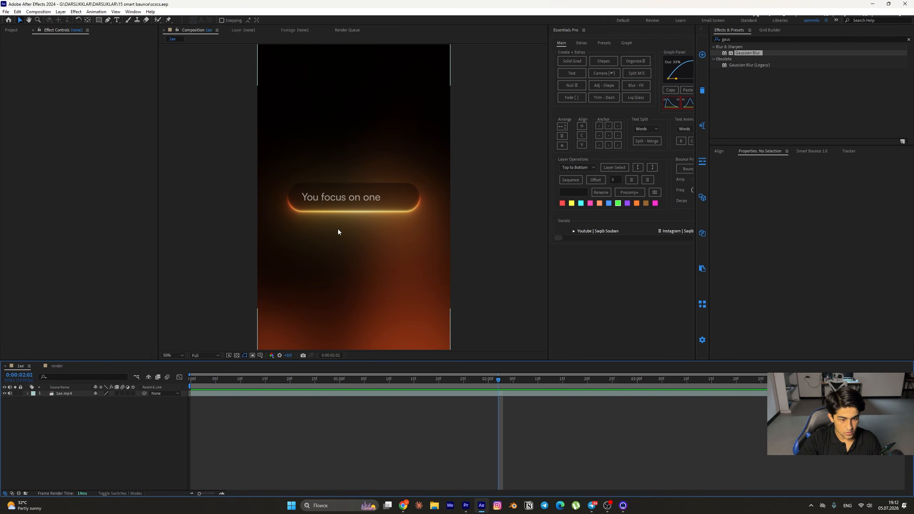
click(57, 366)
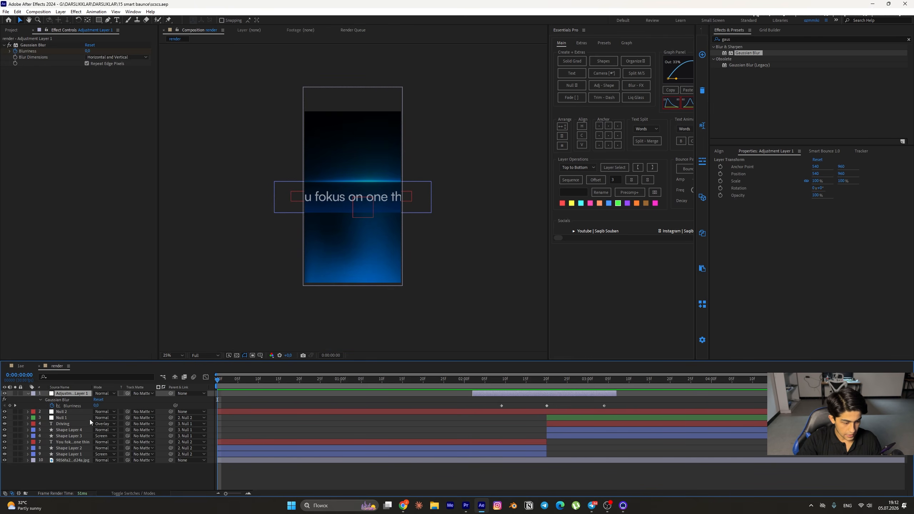
Step: Apply the Typewriter animation preset to the "You fokus on one thin" text layer at the composition's start and preview it
click(63, 444)
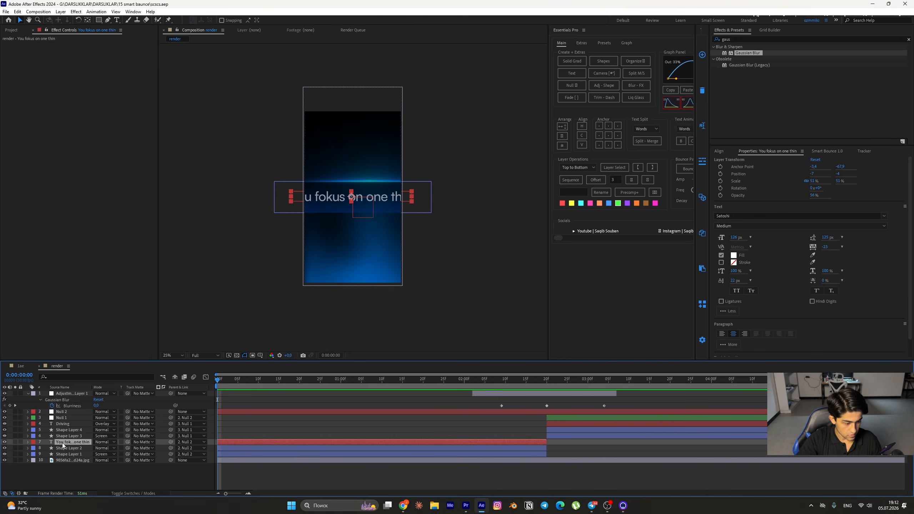
click(738, 38)
text(typ)
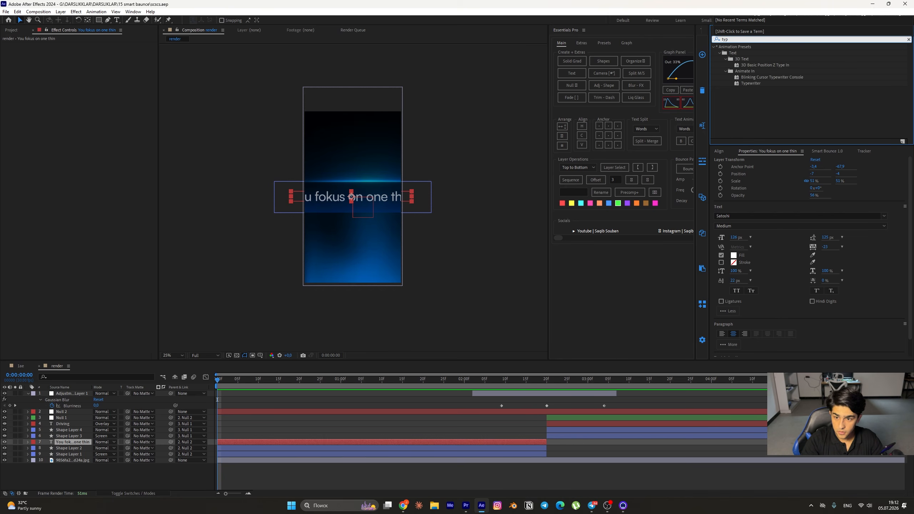
drag(750, 83, 273, 440)
key(space)
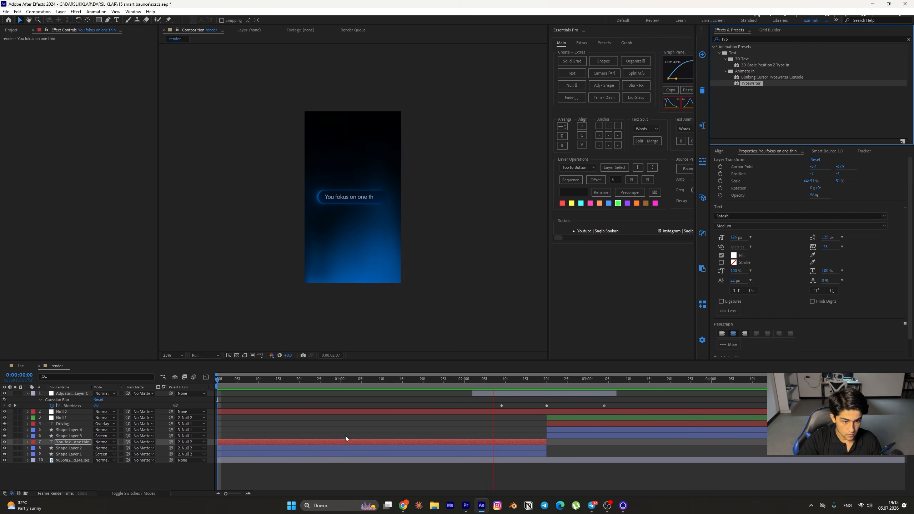
key(space)
Step: Move the text's ending Range Selector Start keyframe to just after 0:00:01:15, and preview the faster typing from the beginning
click(517, 385)
drag(517, 385, 403, 384)
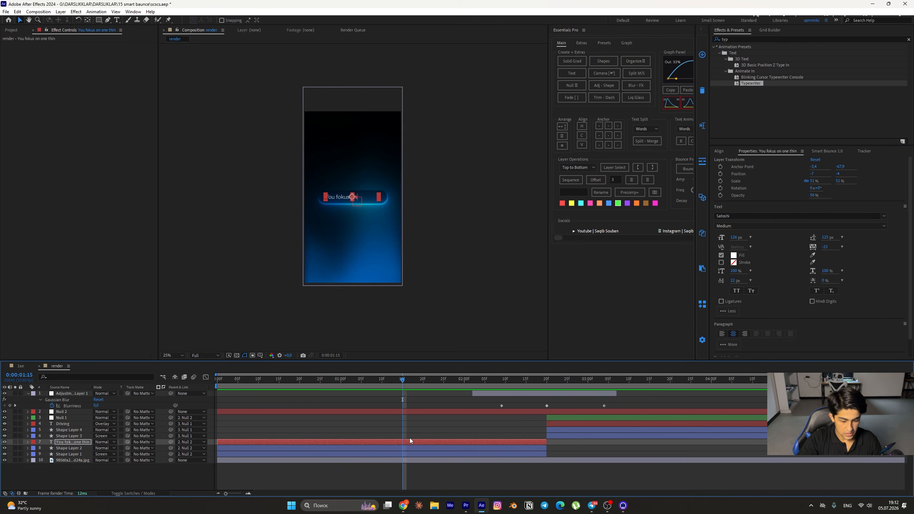
key(u)
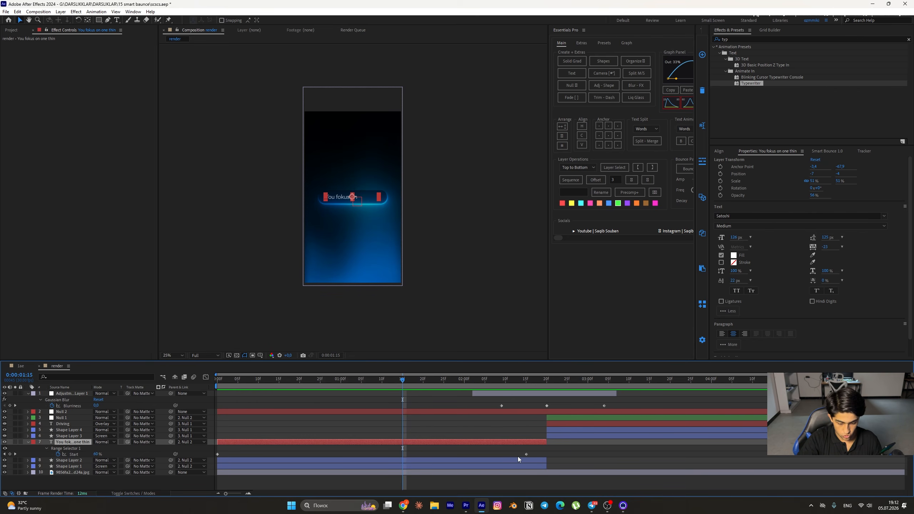
drag(526, 456, 414, 457)
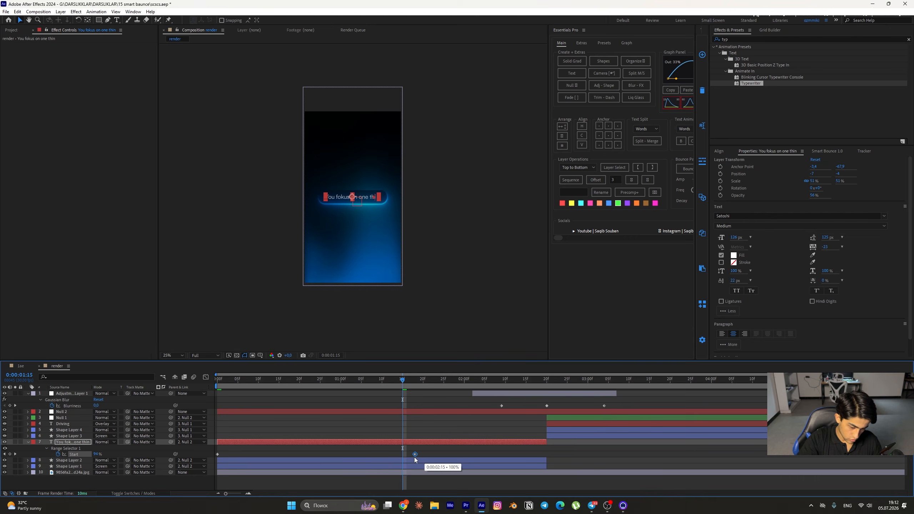
key(Home)
key(space)
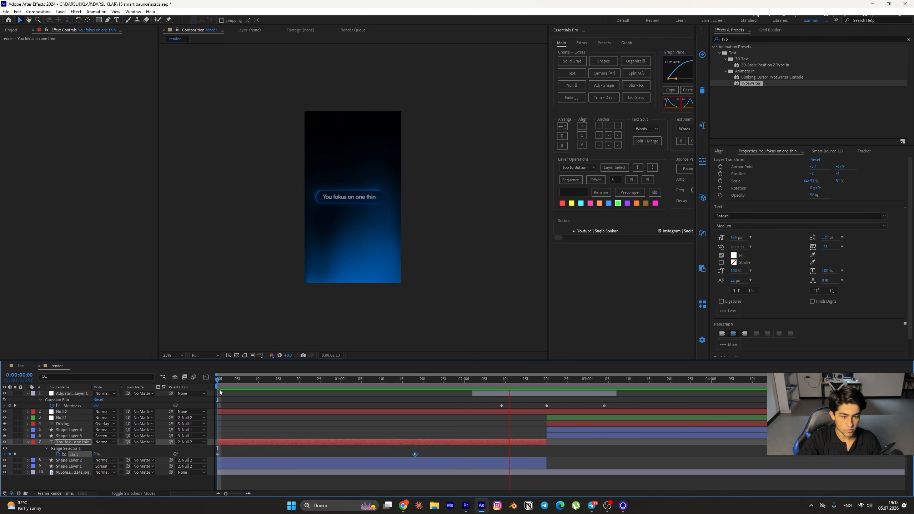
key(space)
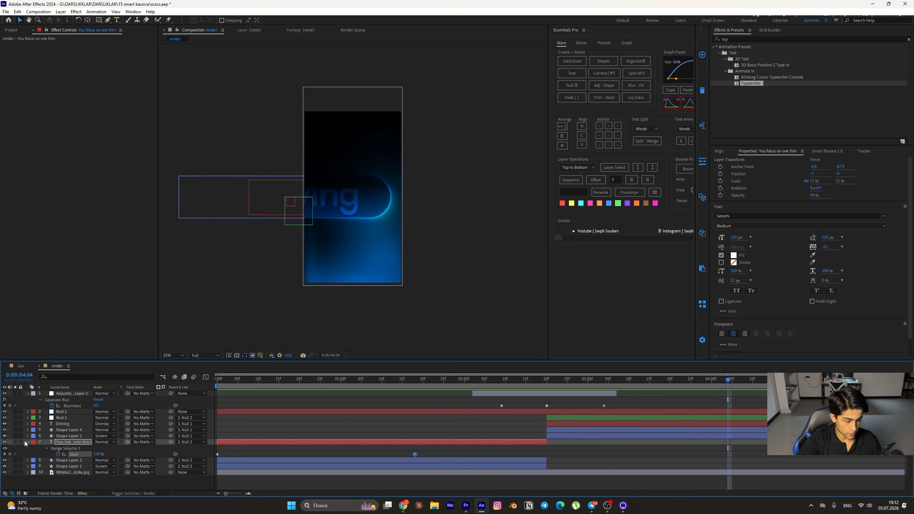
Step: Collapse the expanded layer properties and replay the typing animation from the start of the composition
click(24, 445)
click(27, 394)
click(28, 430)
key(Home)
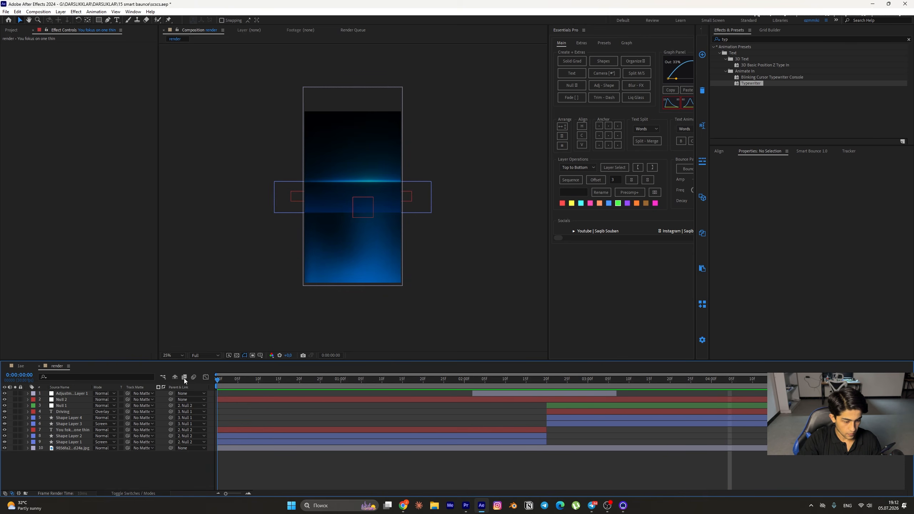
key(space)
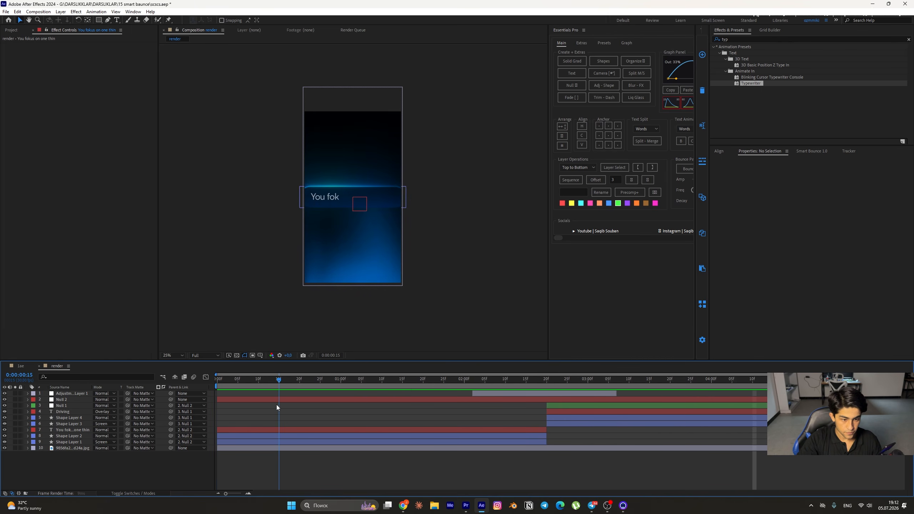
key(space)
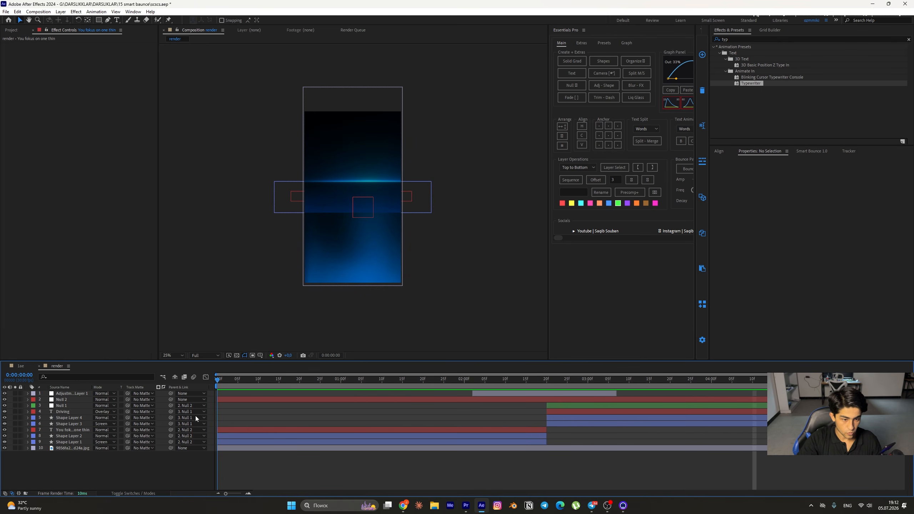
Step: Enable motion blur on all existing layers and add a new adjustment layer above them
click(140, 494)
drag(121, 394, 121, 448)
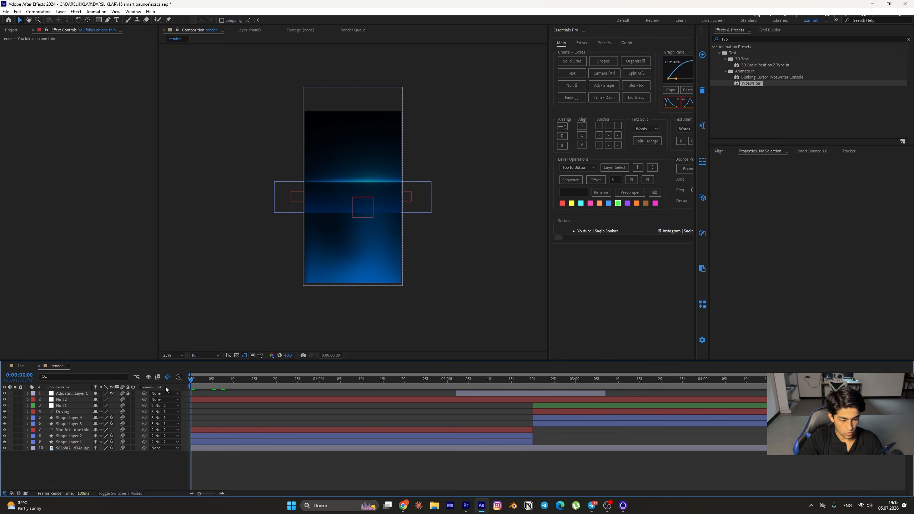
right_click(96, 455)
mouse_move(117, 370)
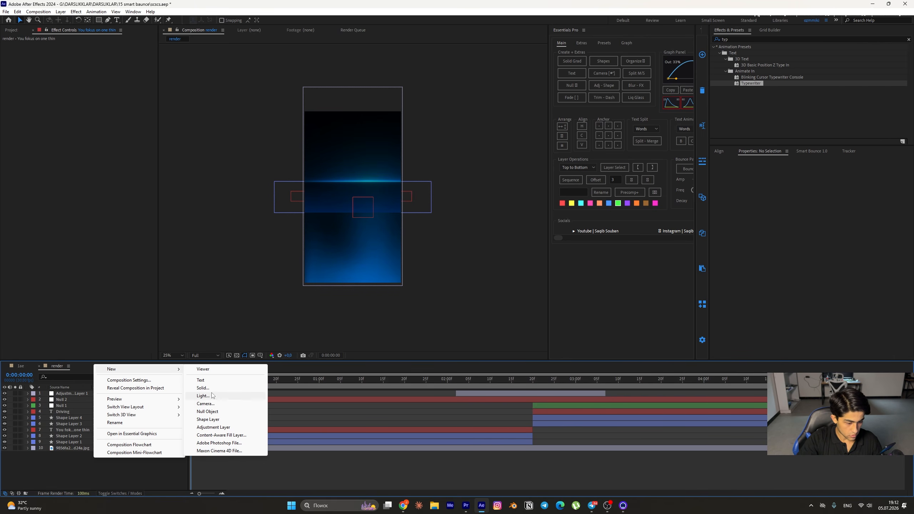
click(215, 427)
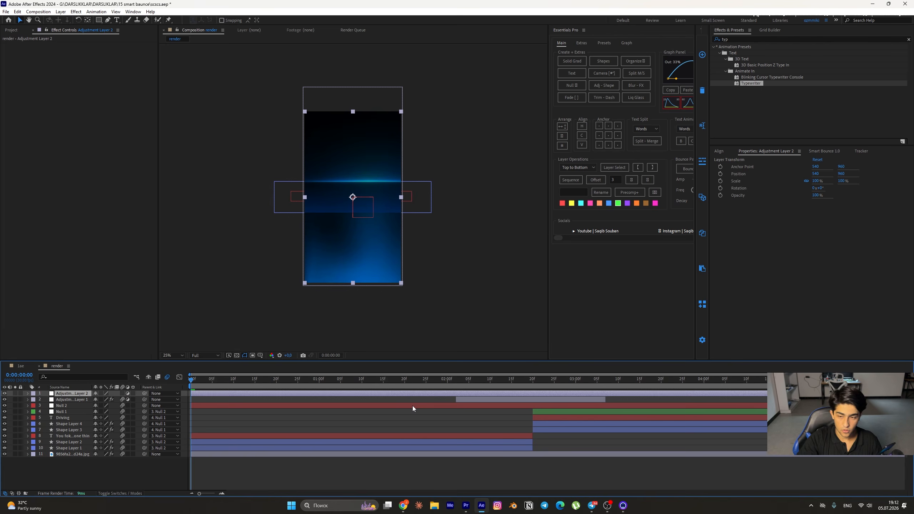
Step: Apply the CC Force Motion Blur effect to the new adjustment layer
drag(732, 41, 695, 41)
key(BackSpace)
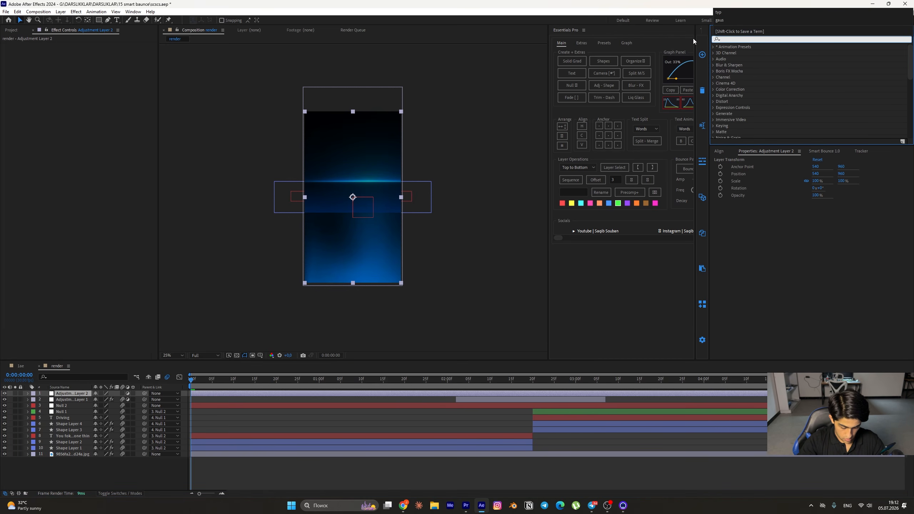
text(forc)
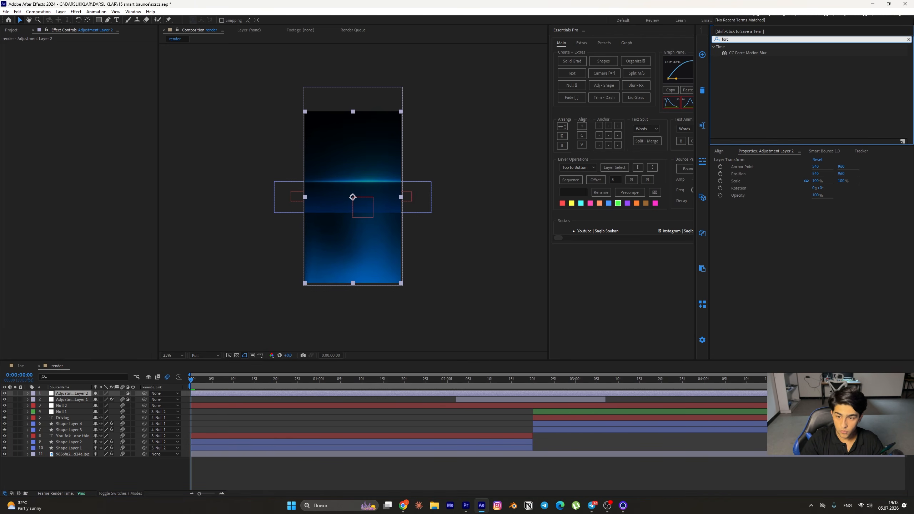
click(753, 54)
drag(753, 54, 329, 393)
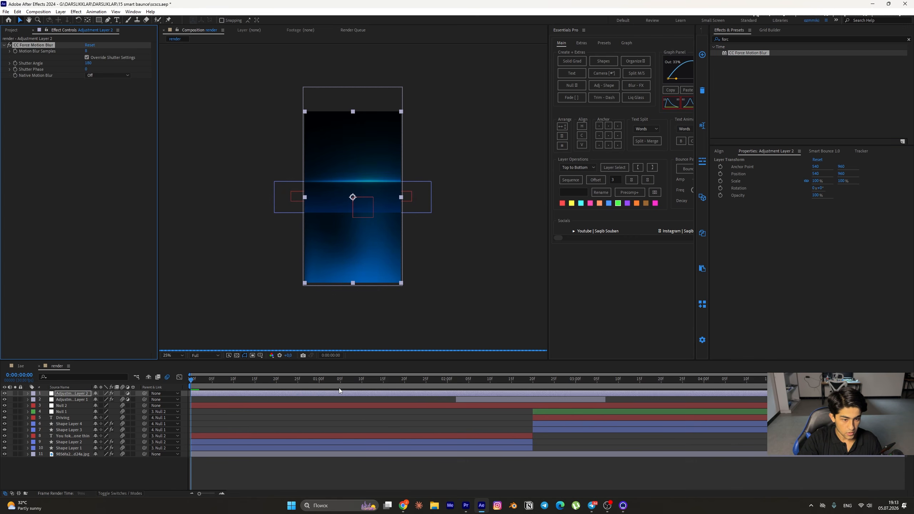
Step: Play the render composition repeatedly from the start to check the typing, slide and motion blur together
drag(252, 383, 190, 385)
key(space)
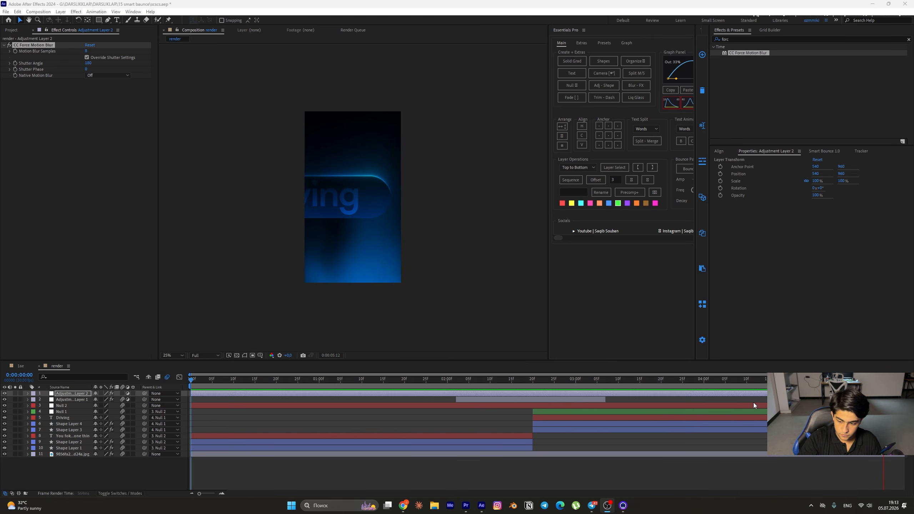
drag(427, 379, 134, 429)
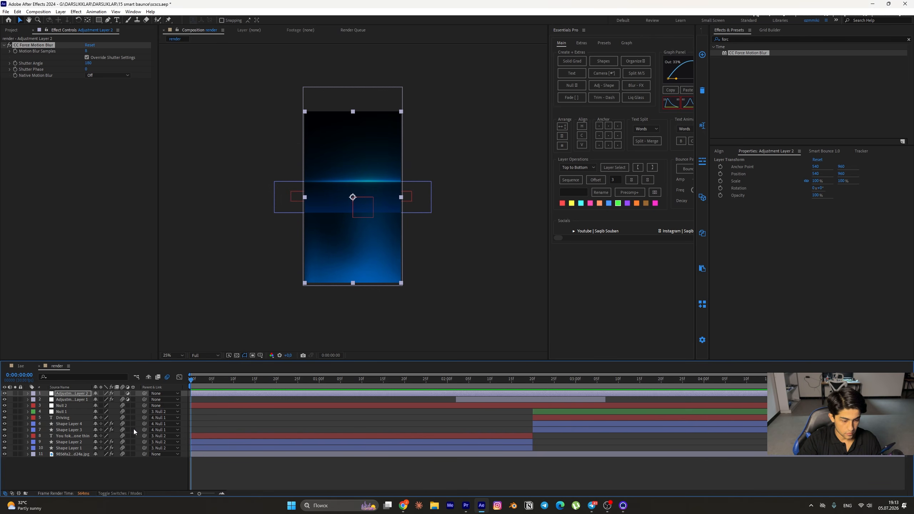
key(space)
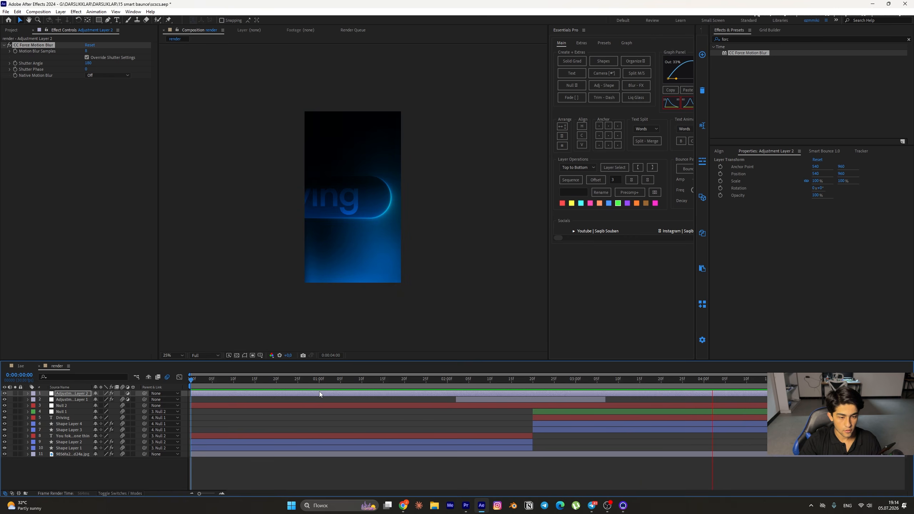
key(space)
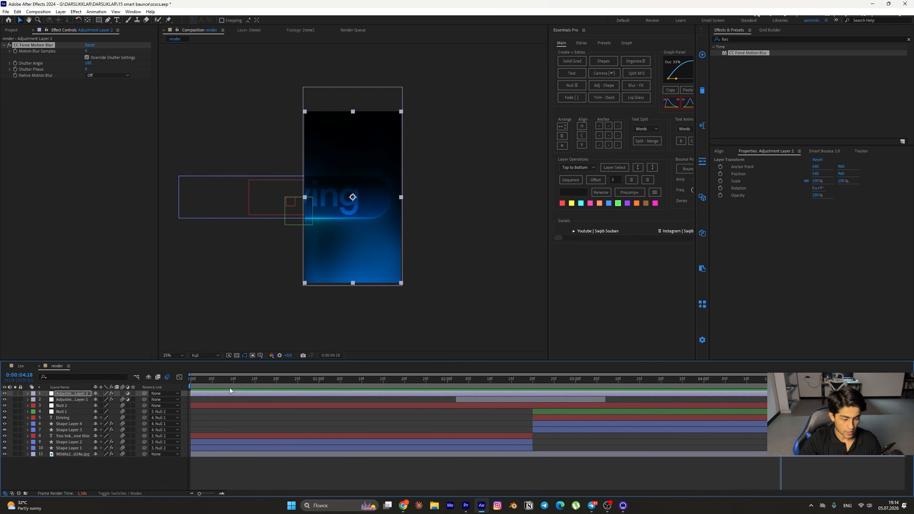
key(Home)
key(space)
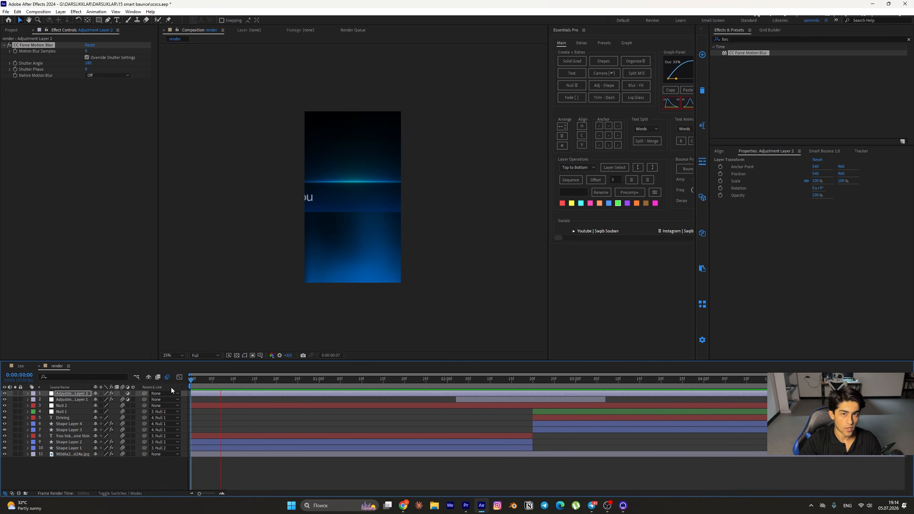